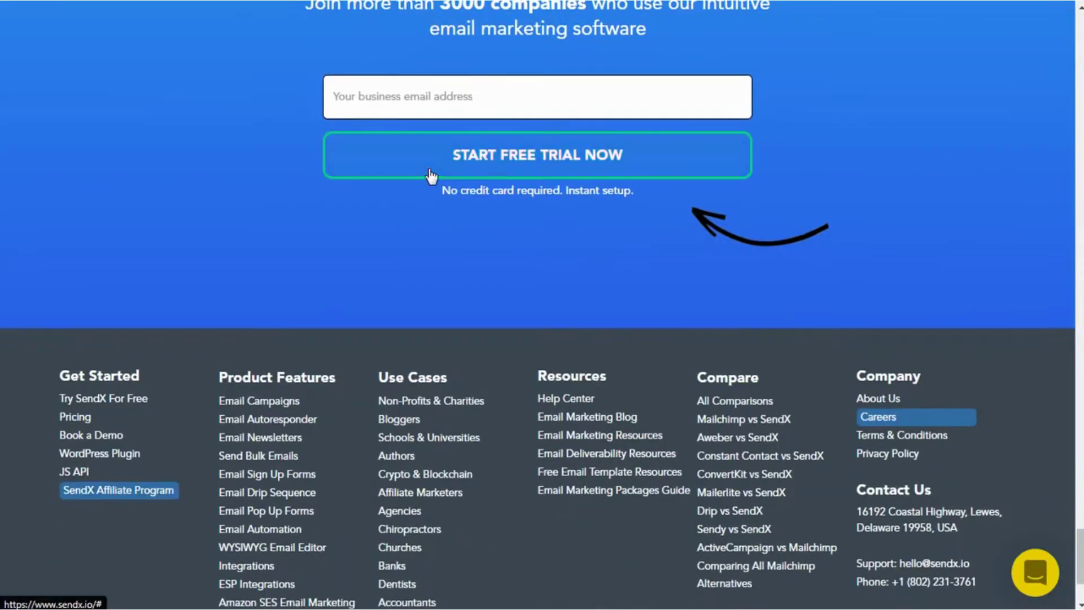
Look through the SendX home page, open the pricing page and review the plans
{"action": "scroll", "coordinate": [431, 174], "scroll_direction": "down", "scroll_amount": 3}
{"action": "scroll", "coordinate": [431, 175], "scroll_direction": "up", "scroll_amount": 8}
{"action": "scroll", "coordinate": [431, 176], "scroll_direction": "up", "scroll_amount": 20}
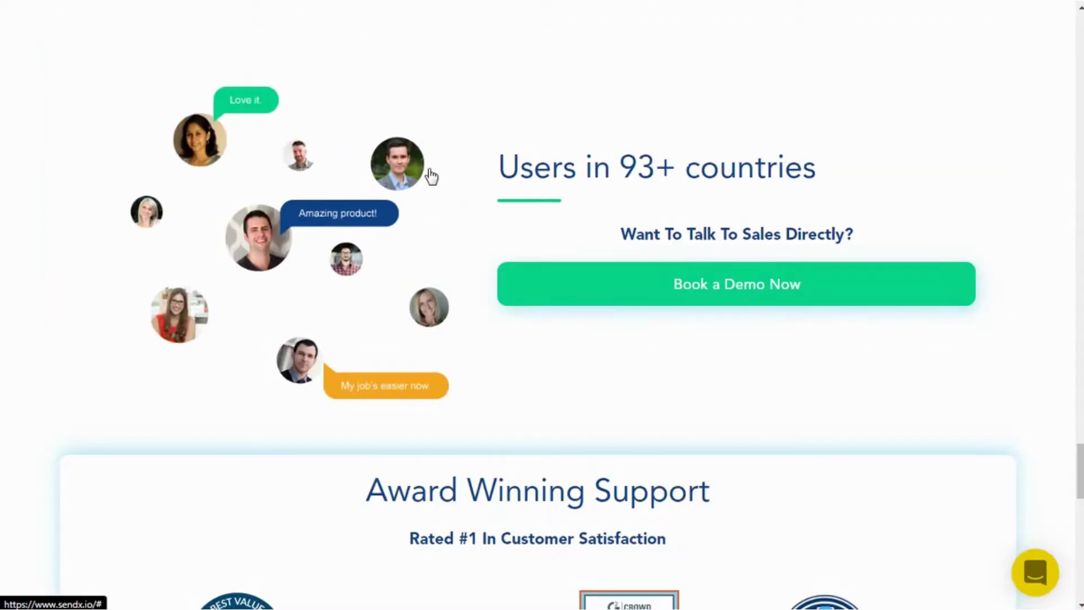
{"action": "scroll", "coordinate": [431, 175], "scroll_direction": "up", "scroll_amount": 20}
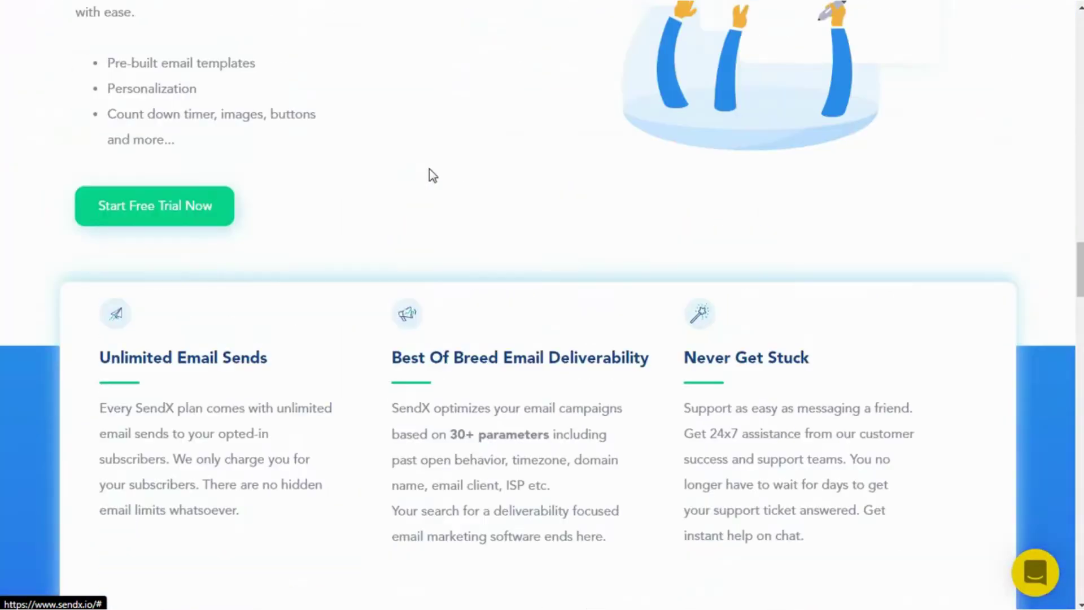
{"action": "scroll", "coordinate": [429, 168], "scroll_direction": "up", "scroll_amount": 20}
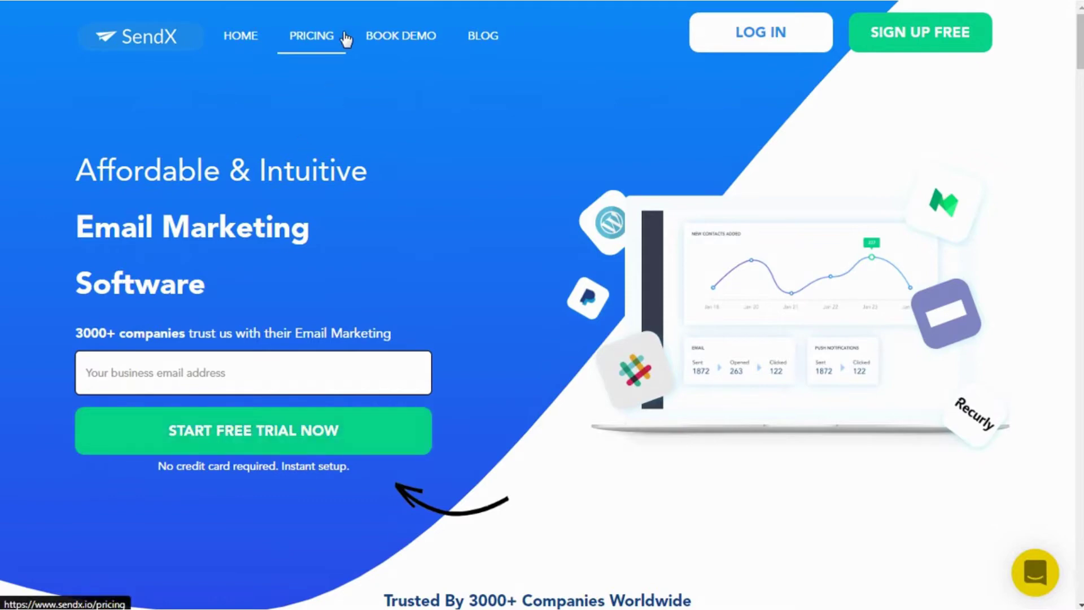
{"action": "left_click", "coordinate": [326, 43]}
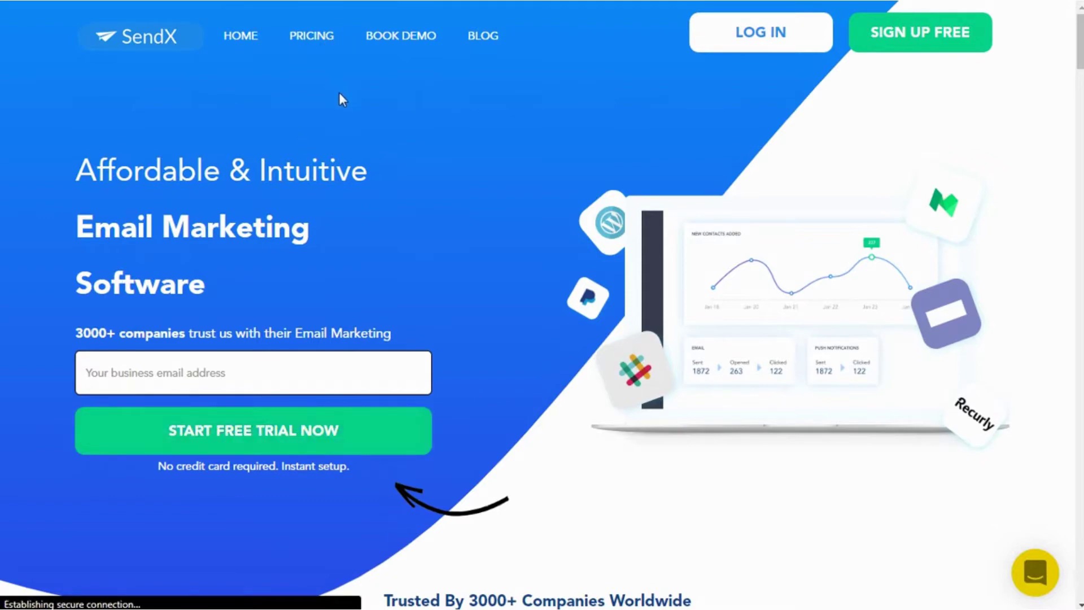
{"action": "scroll", "coordinate": [366, 192], "scroll_direction": "down", "scroll_amount": 12}
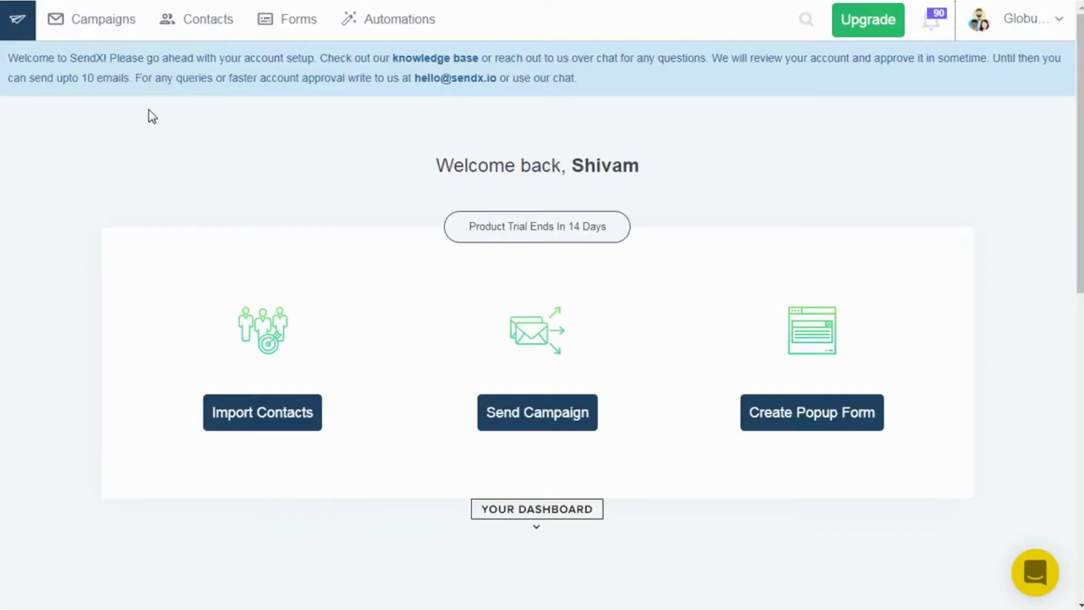
Review the account dashboard, including the quick actions and the Account Performance statistics and chart
{"action": "scroll", "coordinate": [184, 124], "scroll_direction": "down", "scroll_amount": 7}
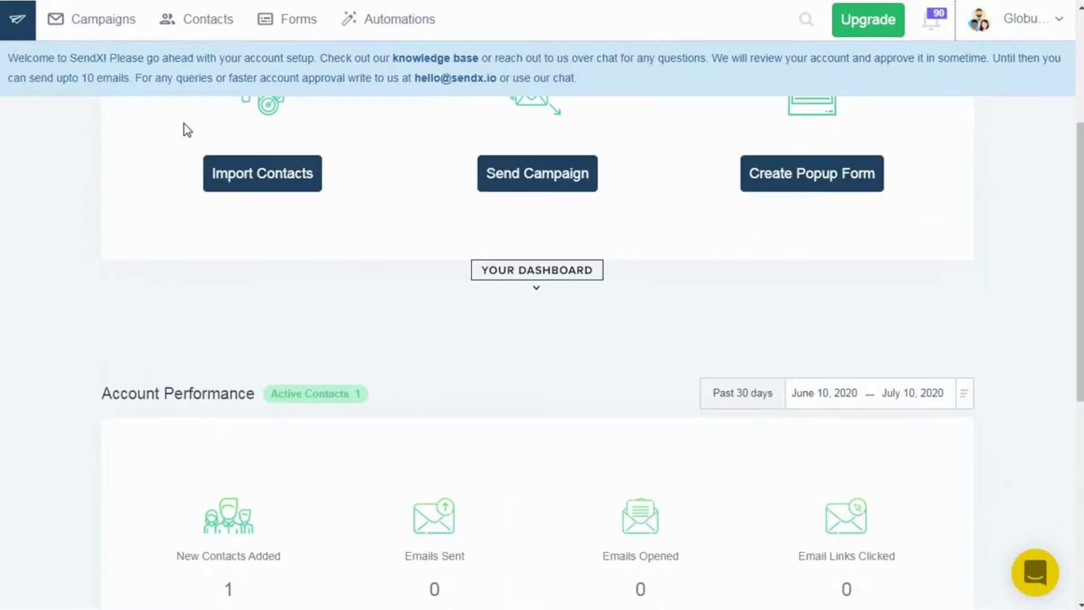
{"action": "scroll", "coordinate": [184, 124], "scroll_direction": "down", "scroll_amount": 5}
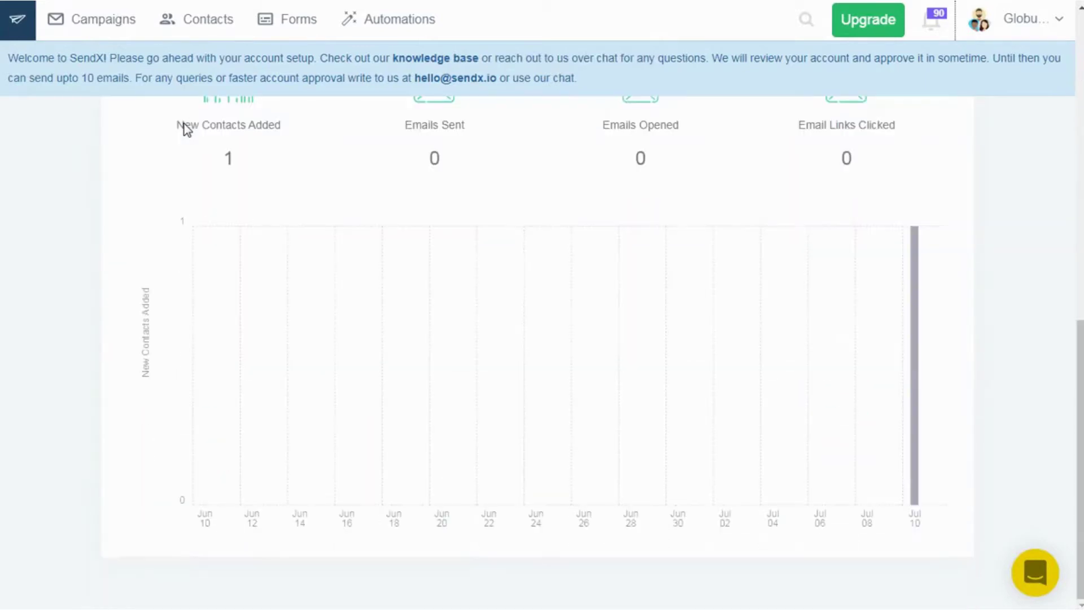
{"action": "scroll", "coordinate": [184, 127], "scroll_direction": "up", "scroll_amount": 15}
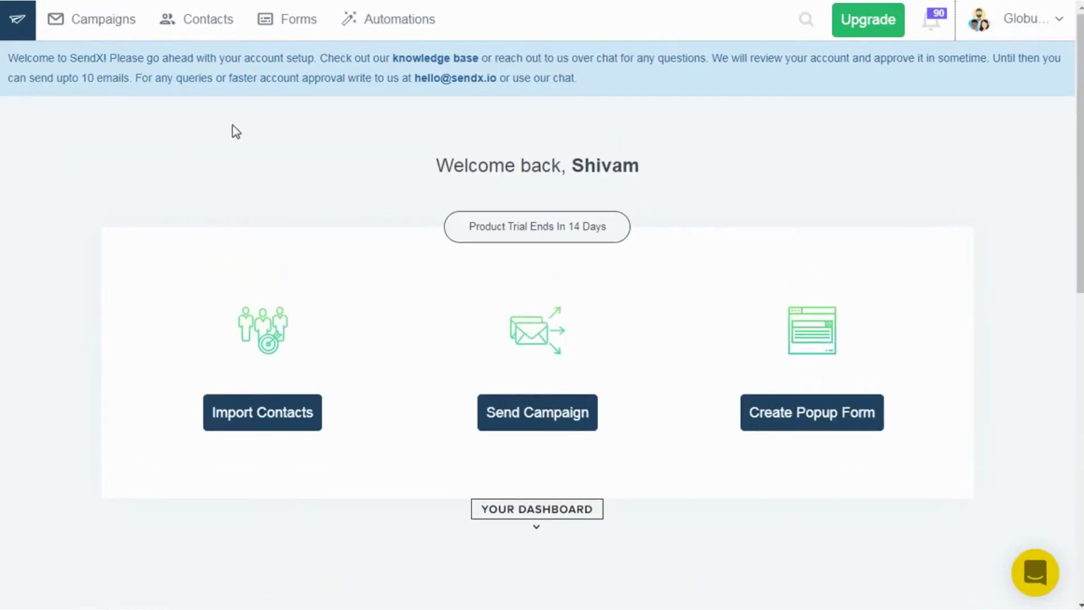
{"action": "scroll", "coordinate": [266, 167], "scroll_direction": "down", "scroll_amount": 3}
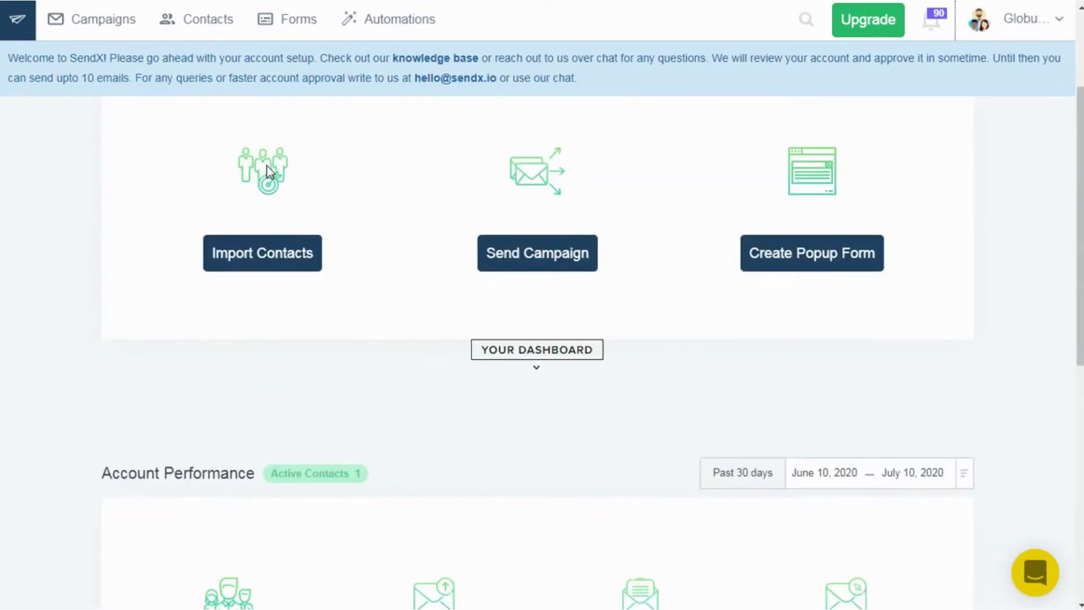
{"action": "scroll", "coordinate": [268, 169], "scroll_direction": "down", "scroll_amount": 4}
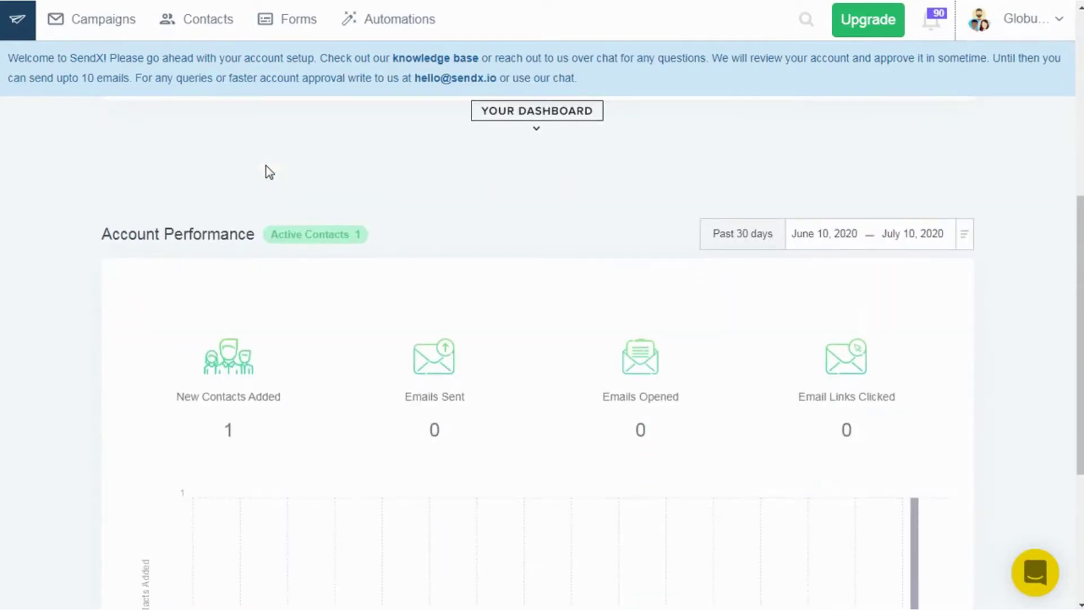
Set the Account Performance date range to July 4, 2020 through July 10, 2020
{"action": "left_click", "coordinate": [944, 236]}
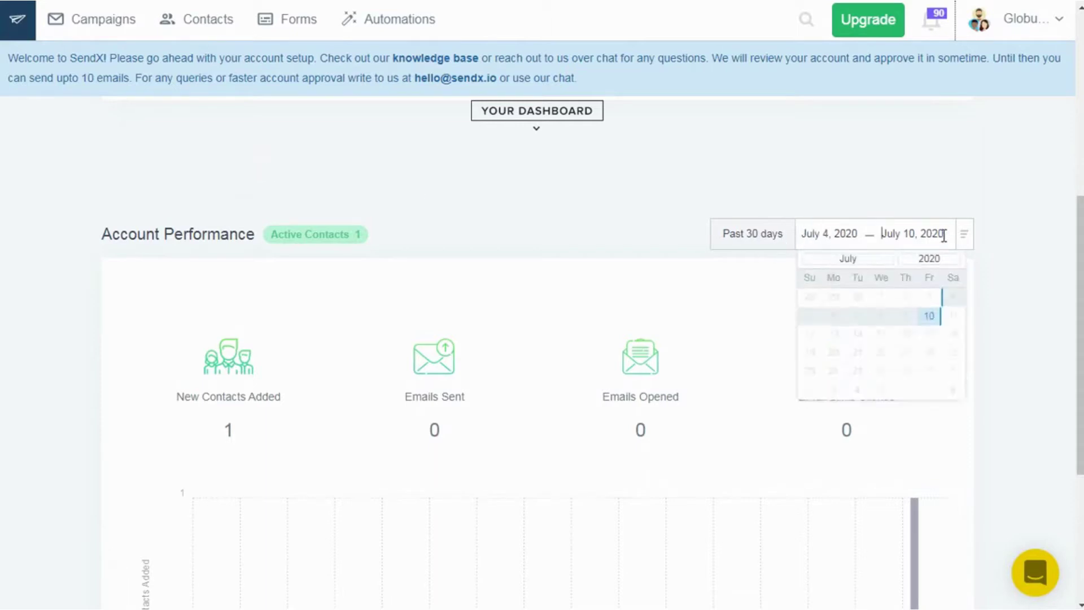
{"action": "left_click", "coordinate": [841, 215]}
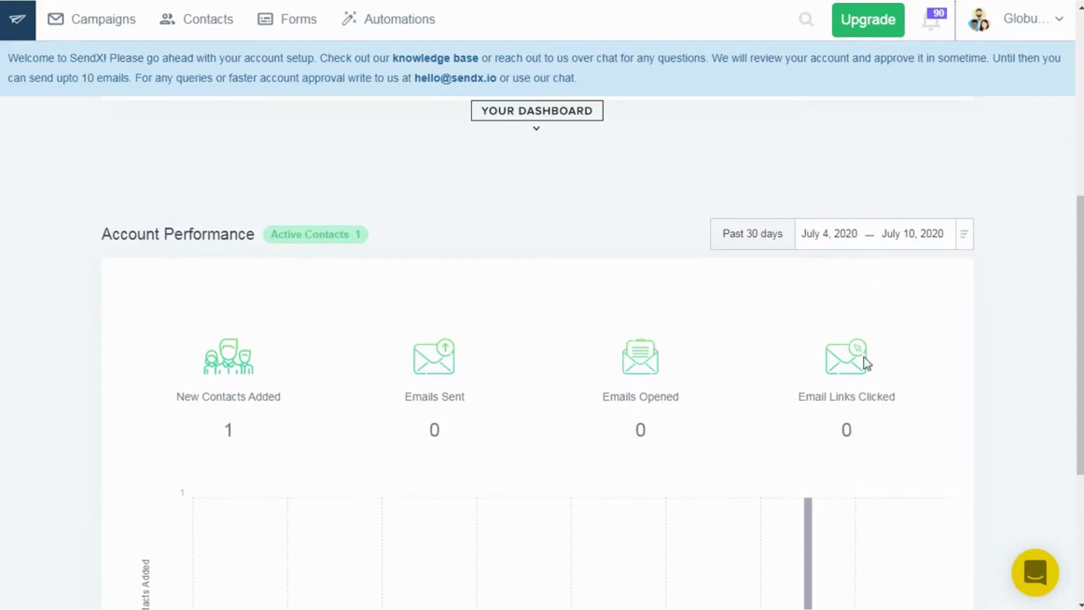
{"action": "scroll", "coordinate": [714, 395], "scroll_direction": "up", "scroll_amount": 6}
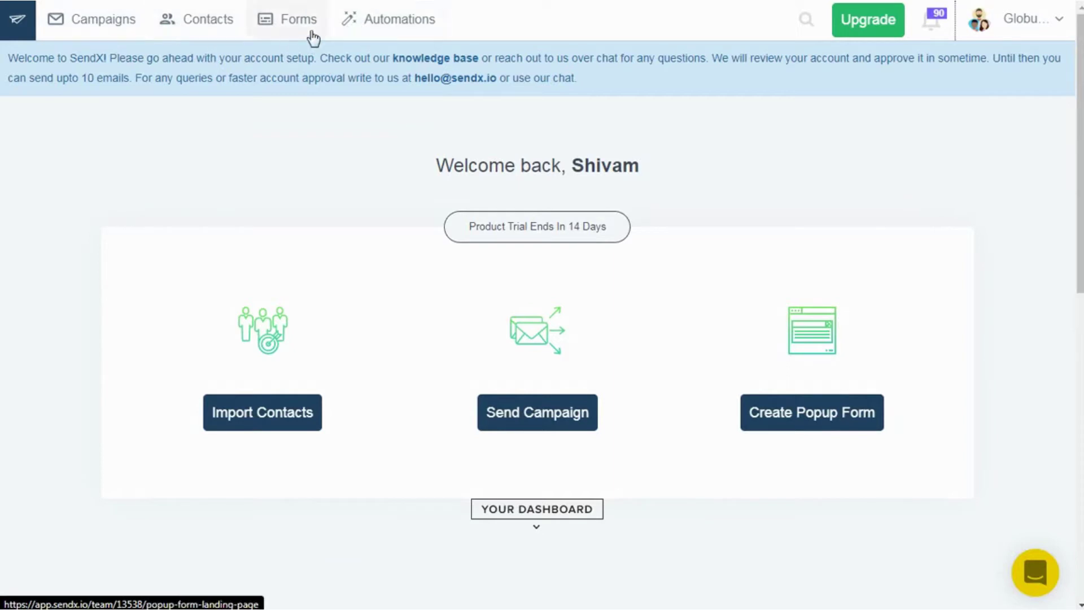
Open the campaigns area and create a first newsletter campaign
{"action": "left_click", "coordinate": [87, 33]}
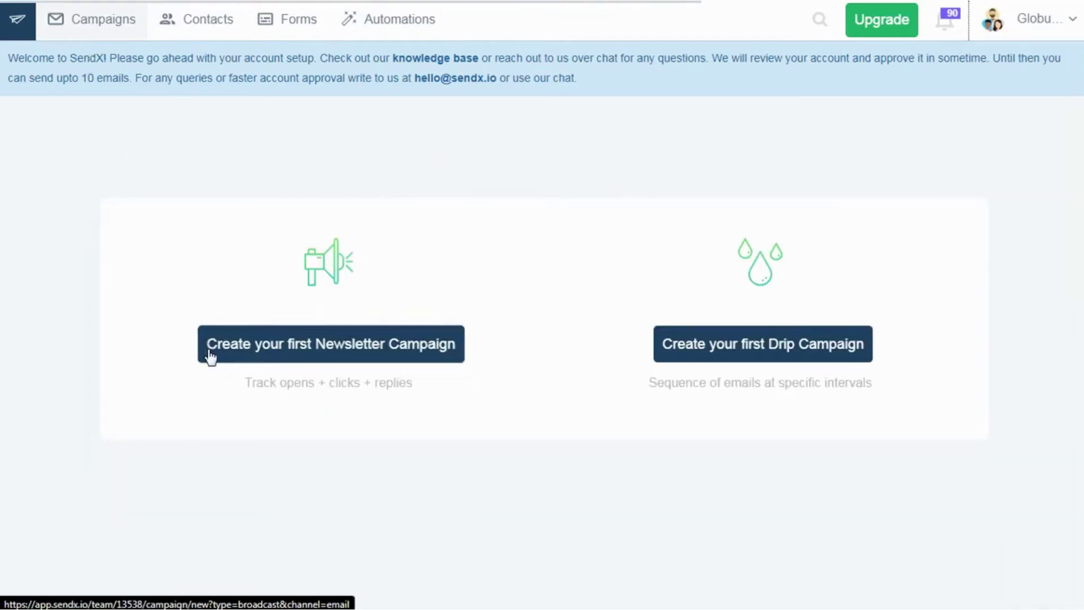
{"action": "left_click", "coordinate": [346, 353]}
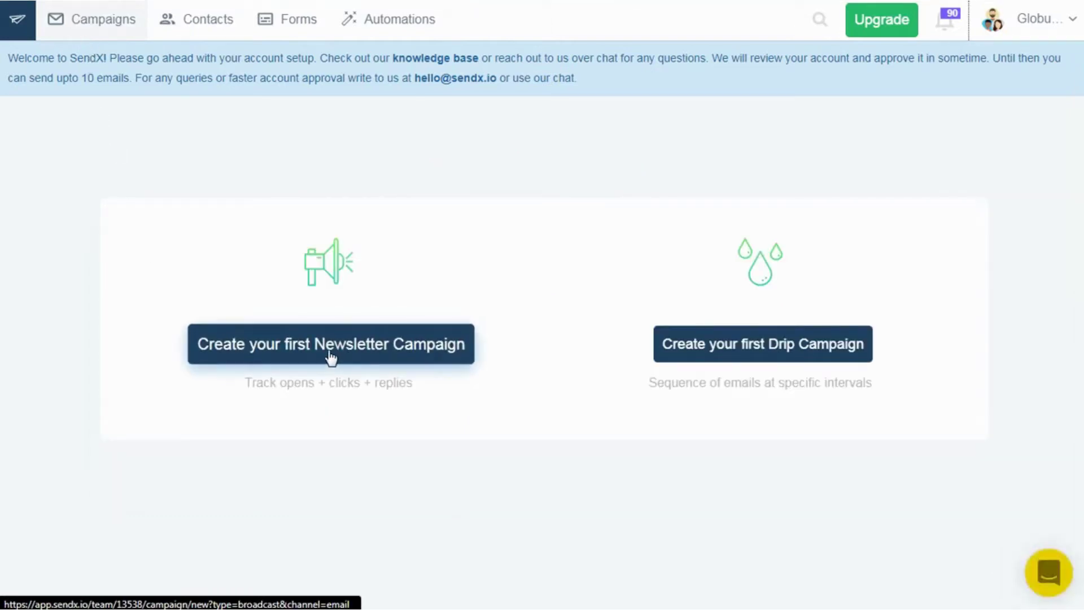
{"action": "left_click", "coordinate": [330, 356]}
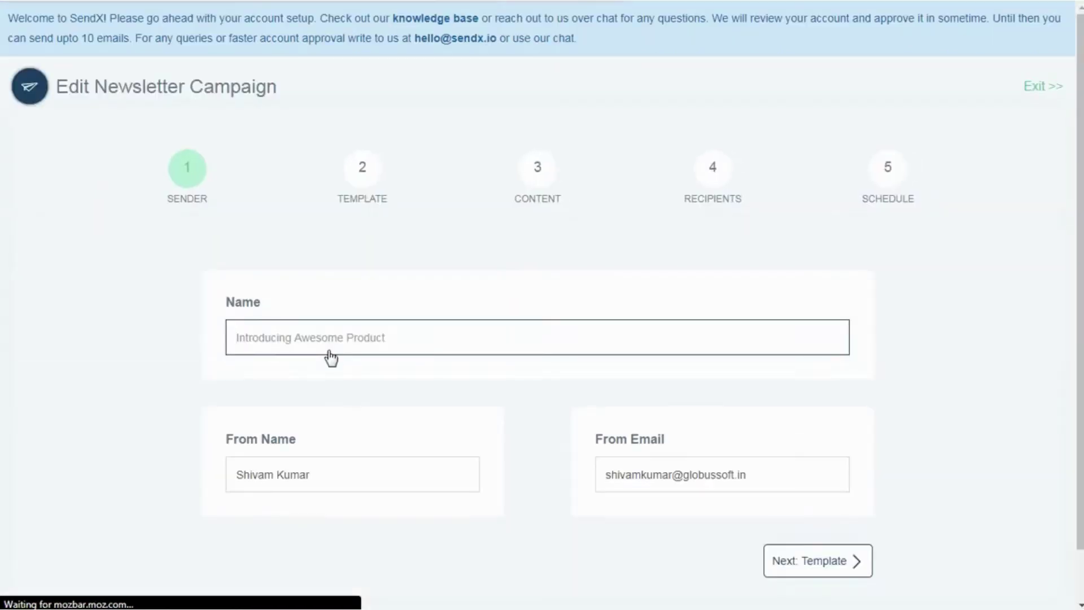
Go to the campaign's Template stage and look over the available email templates, including Wingfly University
{"action": "left_click", "coordinate": [363, 166]}
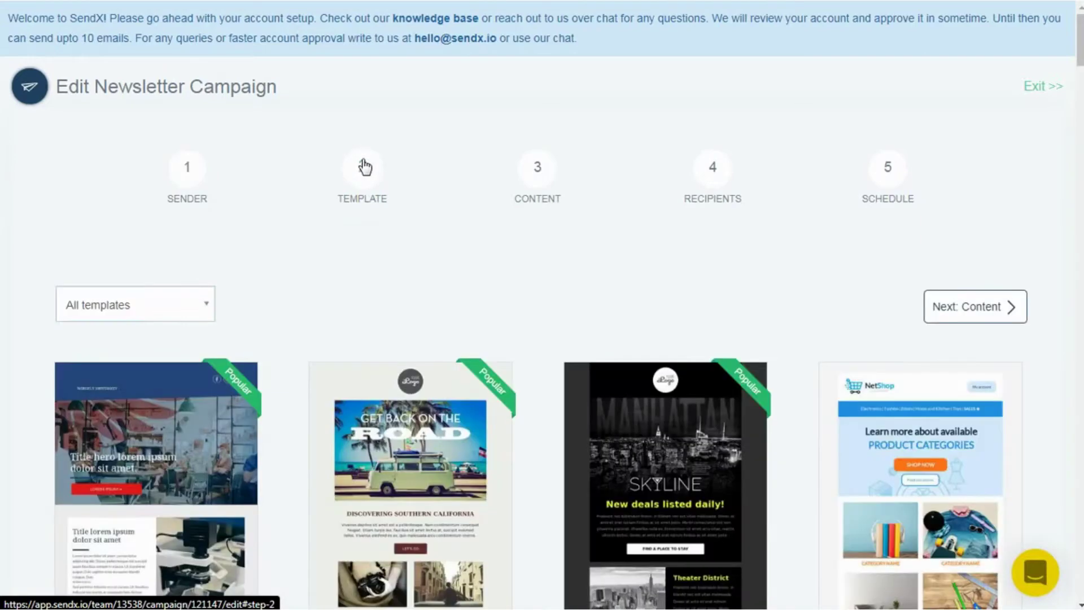
{"action": "scroll", "coordinate": [320, 311], "scroll_direction": "down", "scroll_amount": 3}
{"action": "mouse_move", "coordinate": [201, 388]}
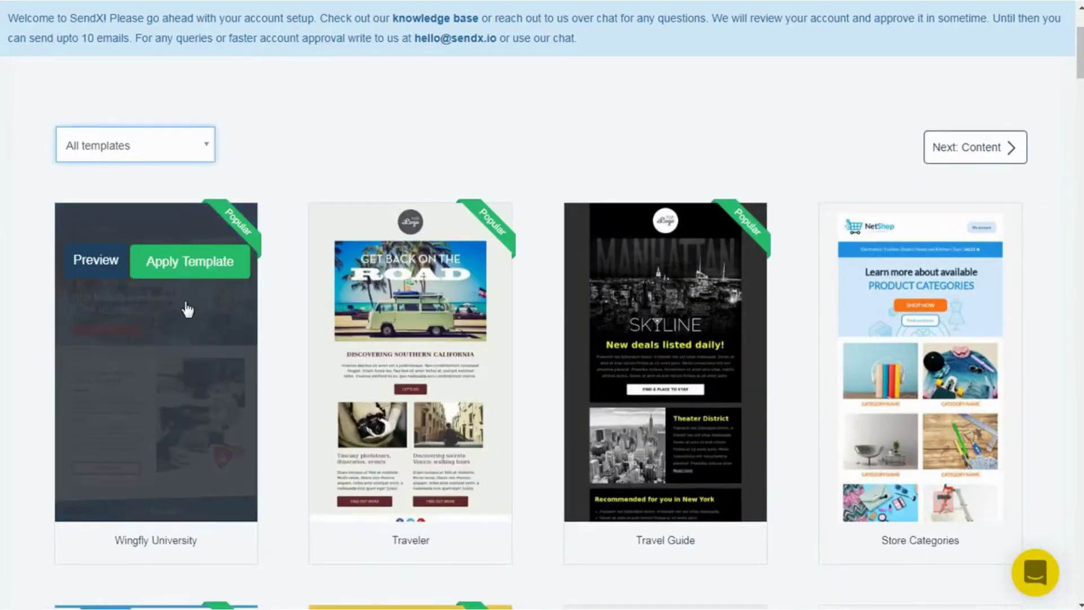
{"action": "scroll", "coordinate": [304, 213], "scroll_direction": "up", "scroll_amount": 3}
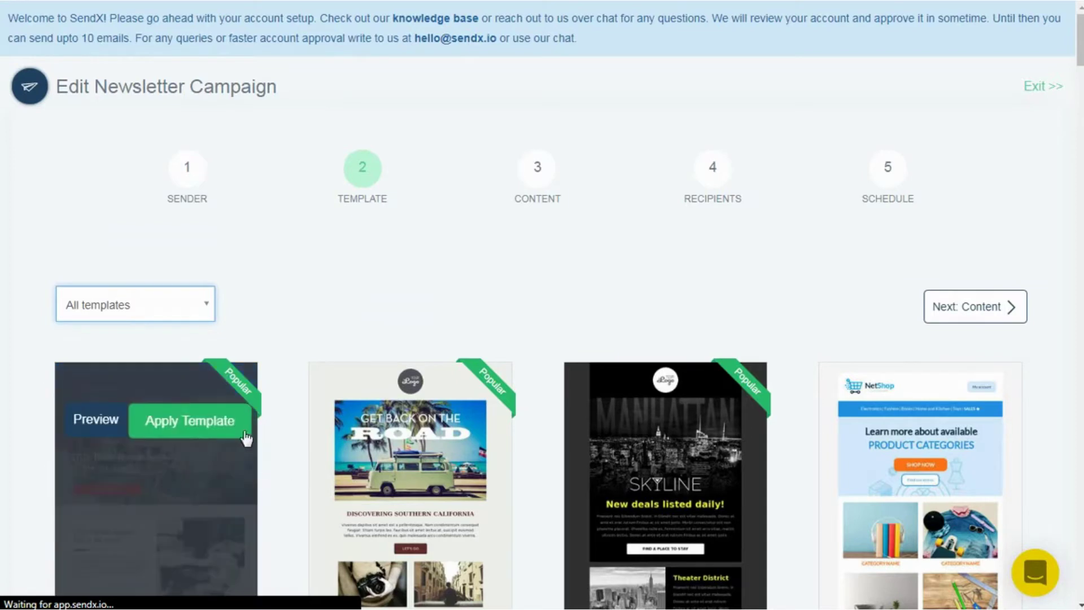
Go to the Content stage and open the email body's main text block to examine its formatting and content properties
{"action": "left_click", "coordinate": [537, 195]}
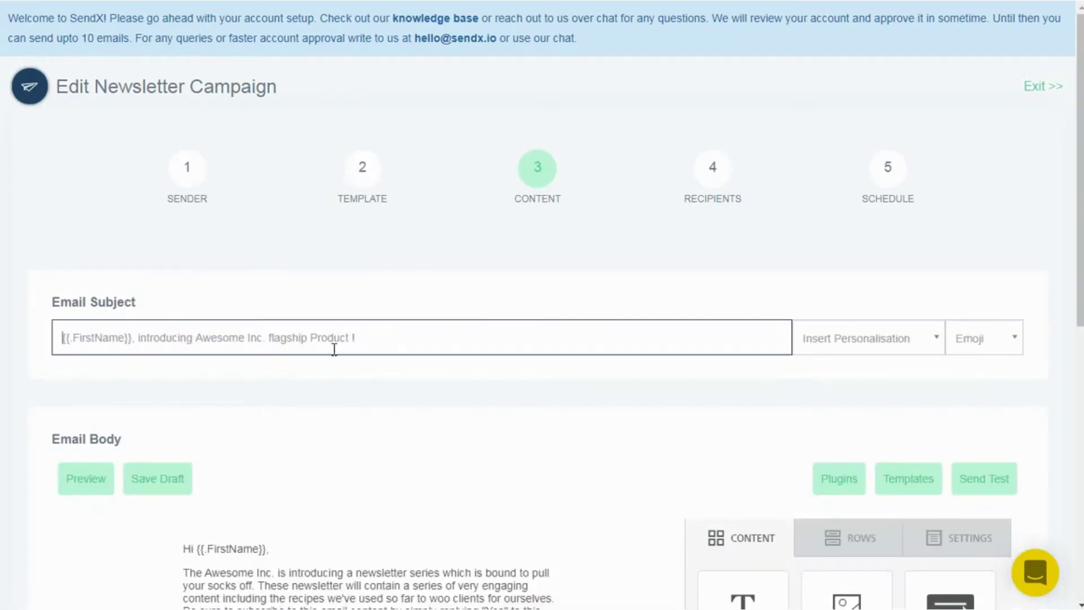
{"action": "scroll", "coordinate": [335, 399], "scroll_direction": "down", "scroll_amount": 1}
{"action": "scroll", "coordinate": [334, 400], "scroll_direction": "down", "scroll_amount": 2}
{"action": "left_click", "coordinate": [291, 433]}
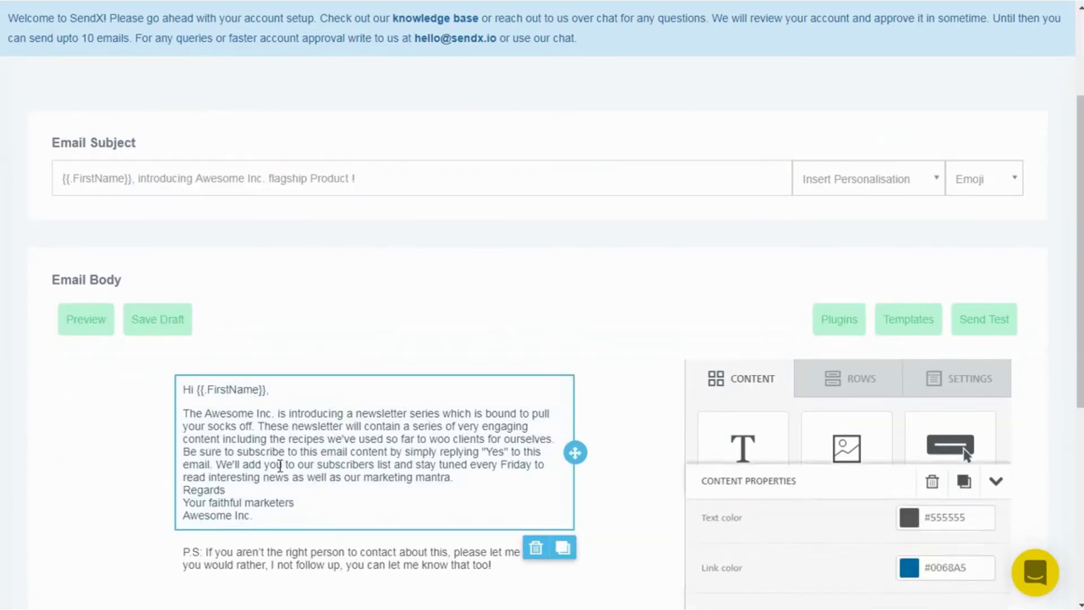
{"action": "left_click", "coordinate": [361, 455]}
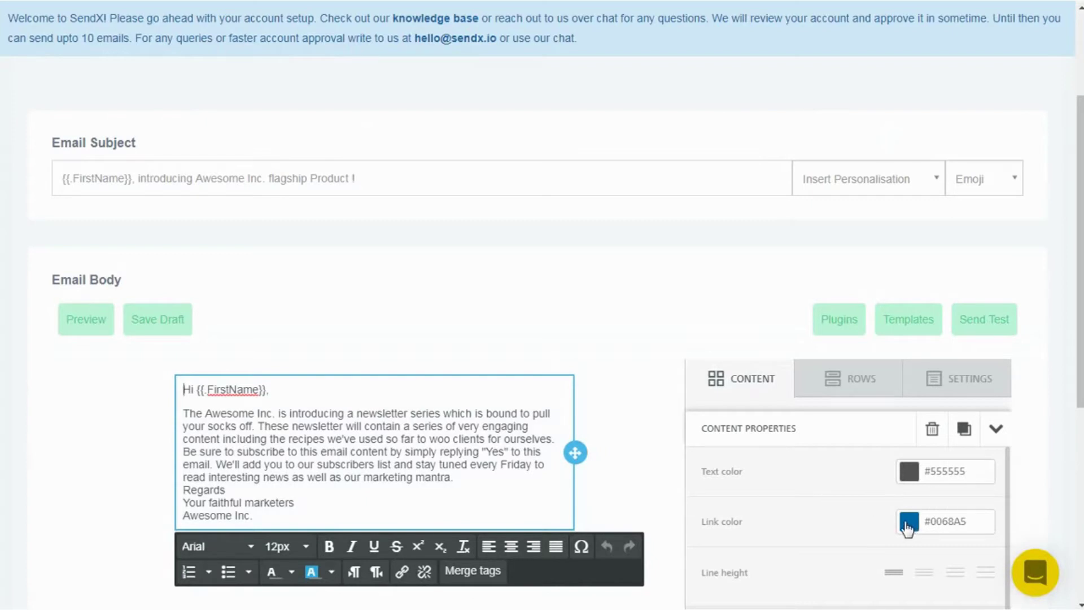
{"action": "scroll", "coordinate": [875, 509], "scroll_direction": "down", "scroll_amount": 2}
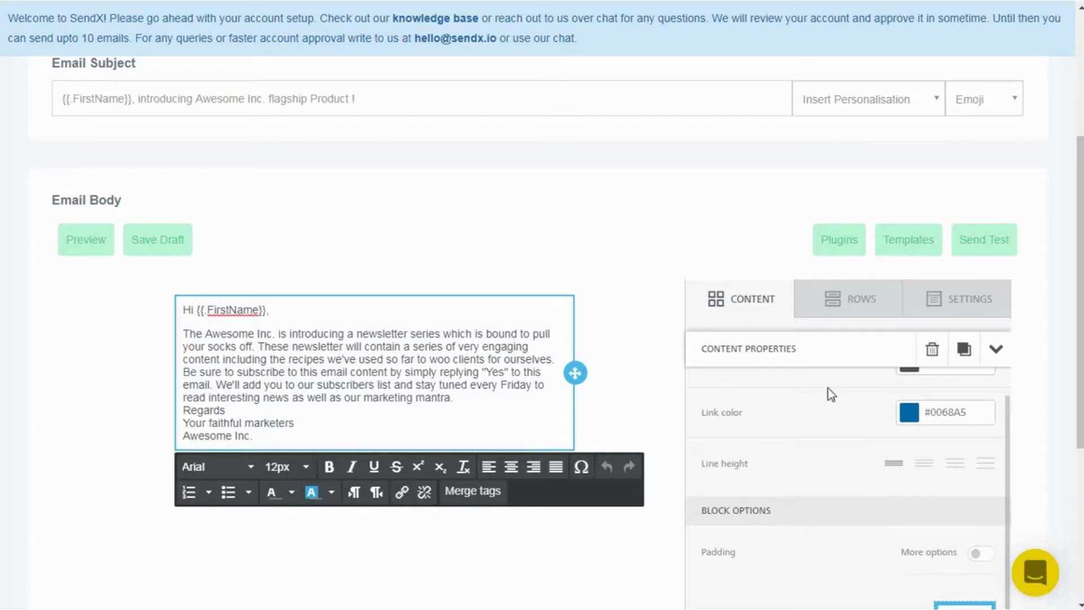
Leave the text block's properties and view the content blocks available for the email body
{"action": "left_click", "coordinate": [929, 301]}
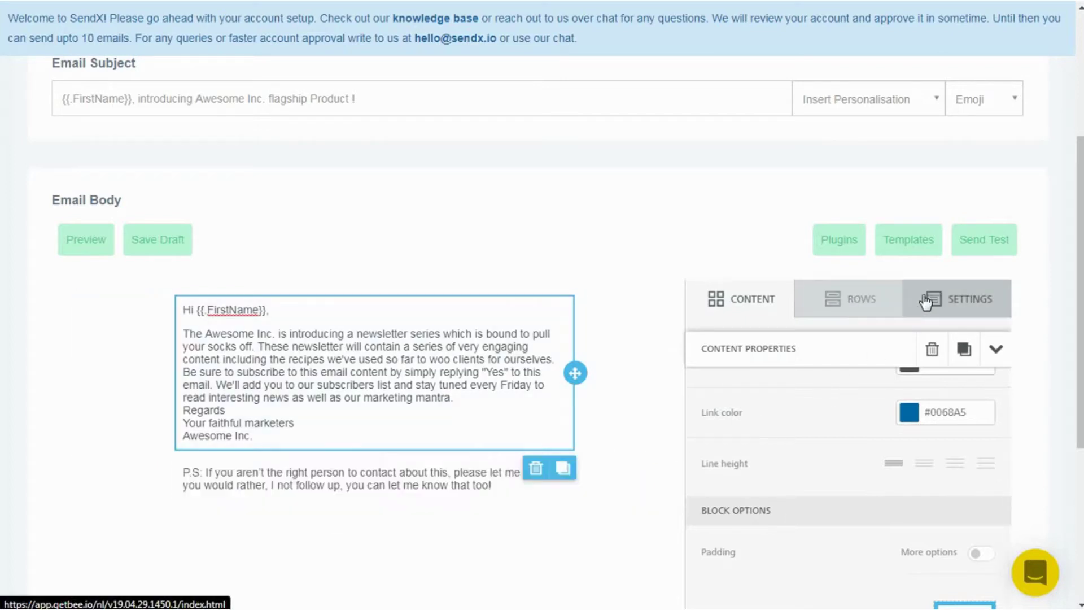
{"action": "left_click", "coordinate": [762, 309]}
{"action": "scroll", "coordinate": [713, 310], "scroll_direction": "up", "scroll_amount": 4}
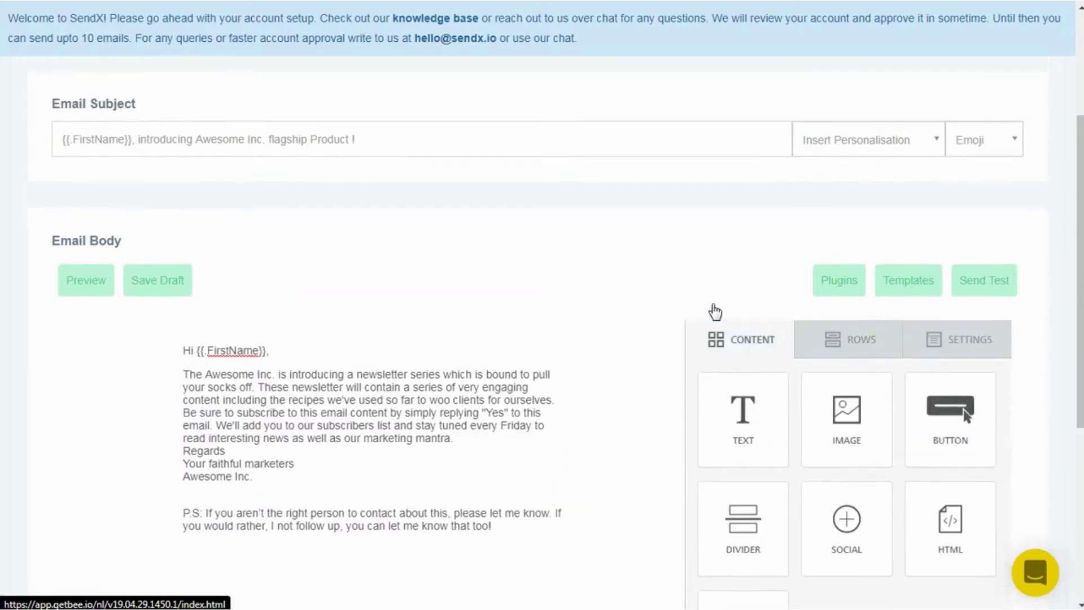
Go to the Recipients stage and view the contact segments offered for sending to and excluding from the campaign
{"action": "left_click", "coordinate": [715, 168]}
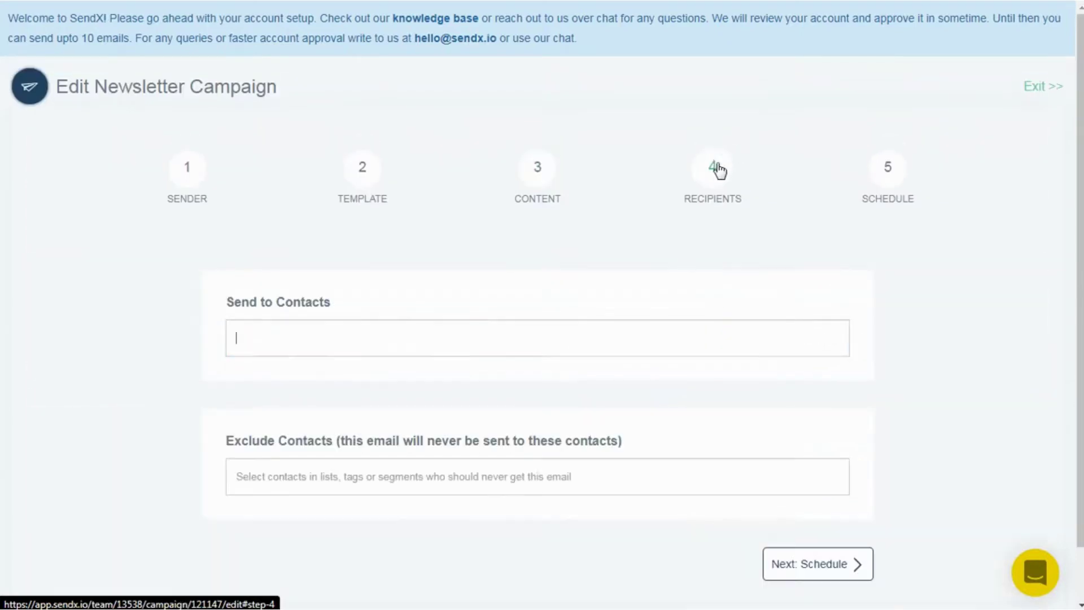
{"action": "left_click", "coordinate": [273, 334]}
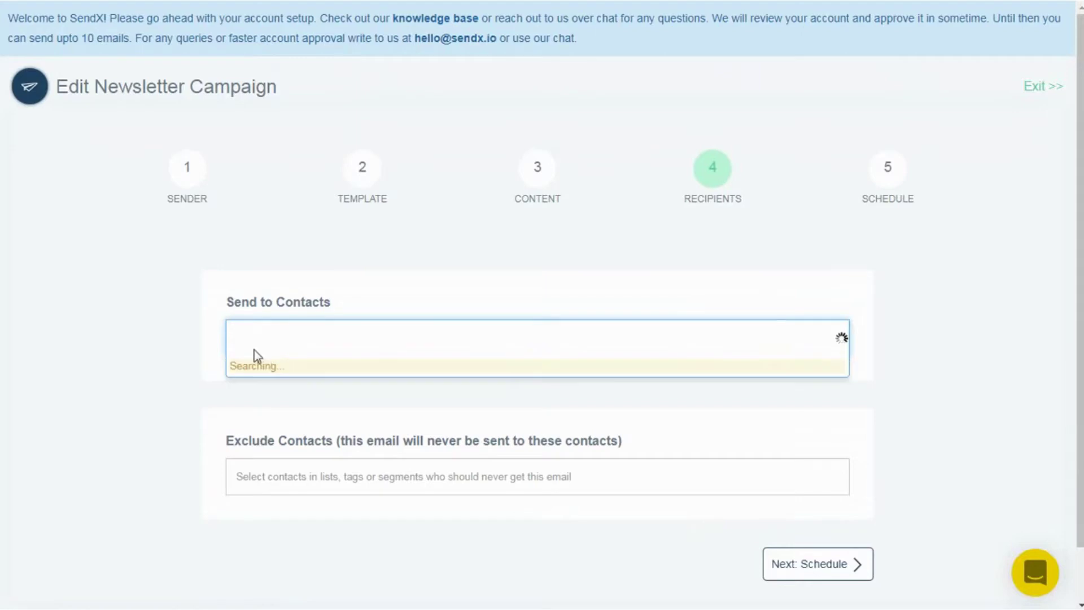
{"action": "left_click", "coordinate": [215, 410]}
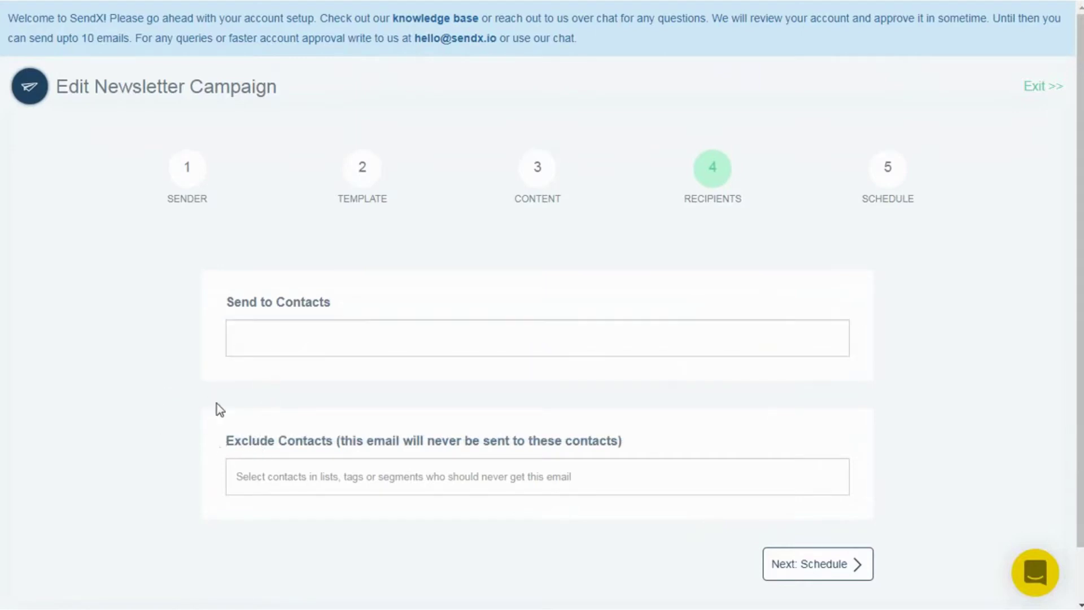
{"action": "left_click", "coordinate": [260, 485]}
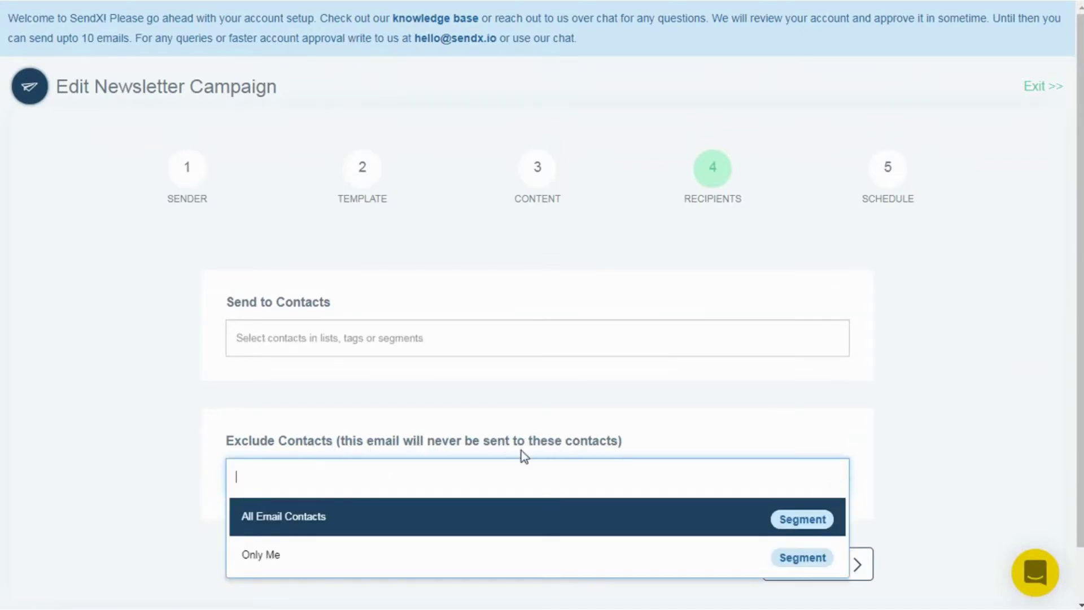
{"action": "left_click", "coordinate": [673, 419]}
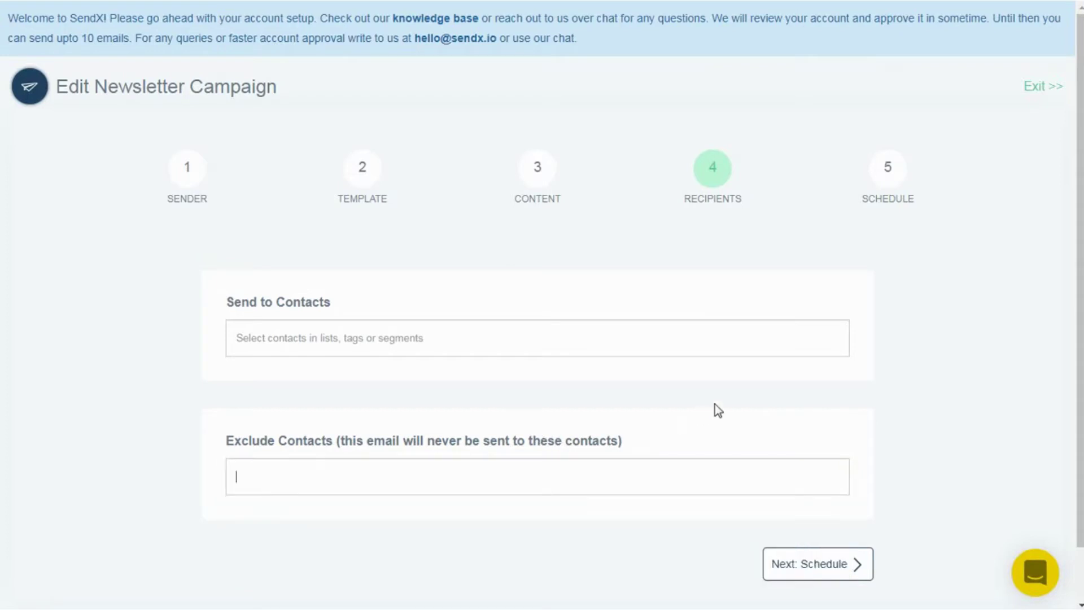
Go to the Schedule stage and examine the sending options, timezone list and campaign tracking settings
{"action": "left_click", "coordinate": [887, 168]}
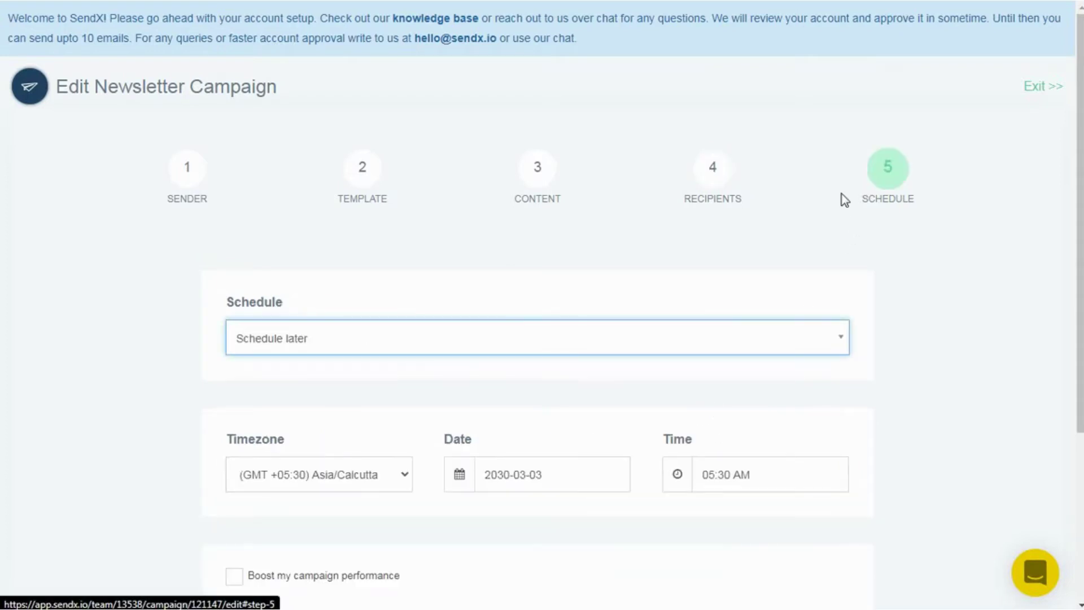
{"action": "scroll", "coordinate": [491, 364], "scroll_direction": "down", "scroll_amount": 3}
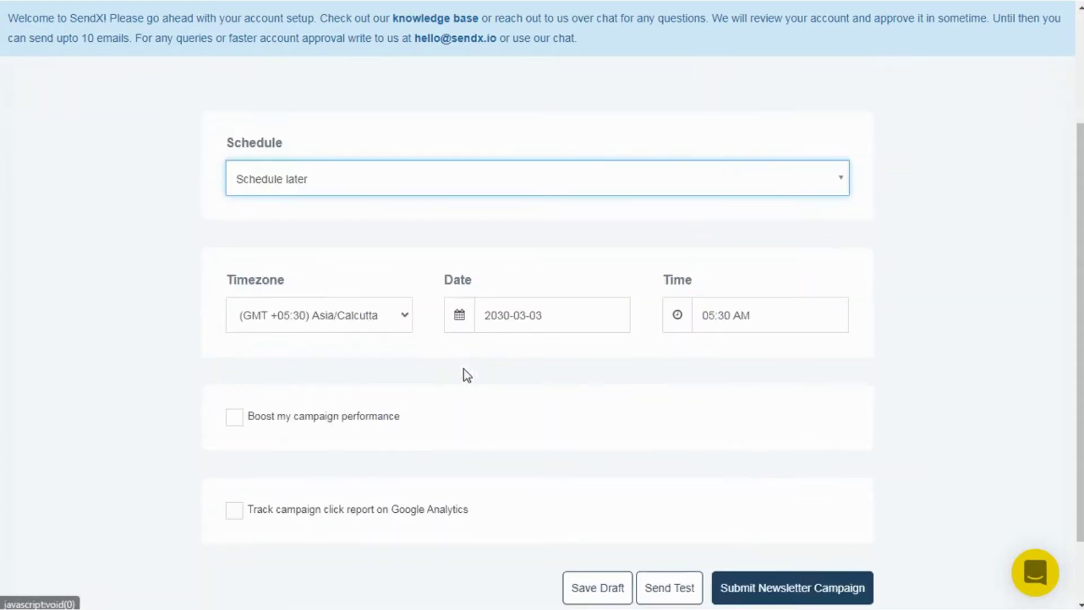
{"action": "left_click", "coordinate": [339, 194]}
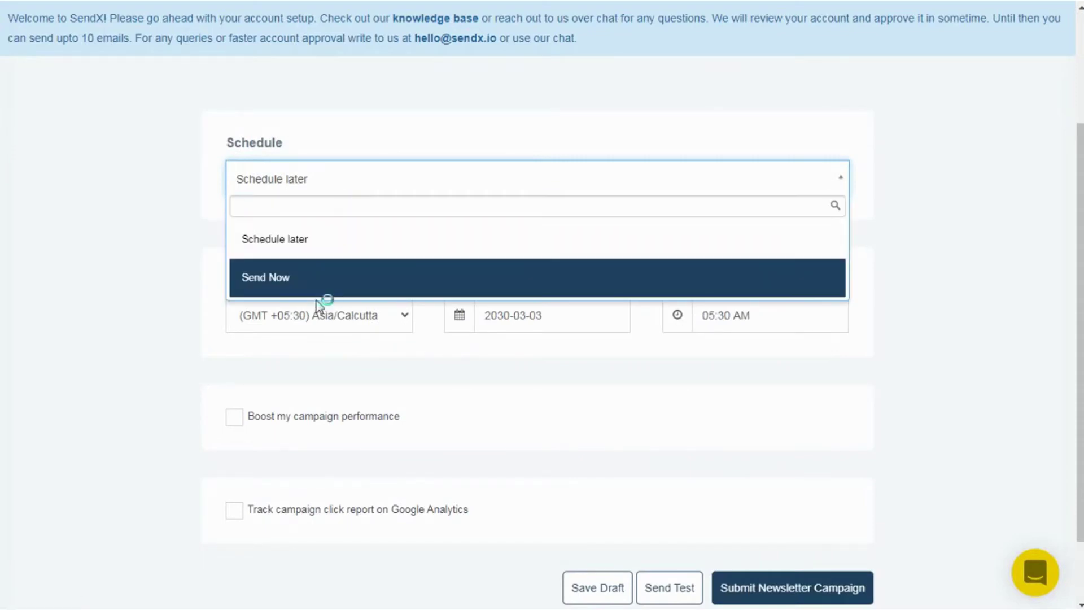
{"action": "left_click", "coordinate": [128, 319]}
{"action": "left_click", "coordinate": [356, 319]}
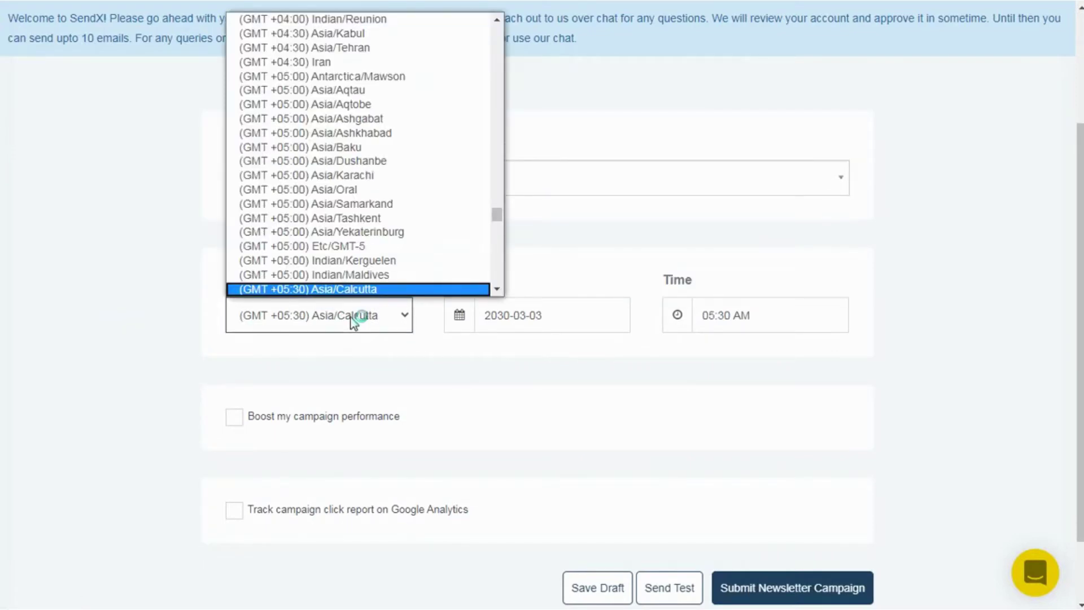
{"action": "left_click", "coordinate": [355, 322]}
{"action": "scroll", "coordinate": [343, 332], "scroll_direction": "down", "scroll_amount": 2}
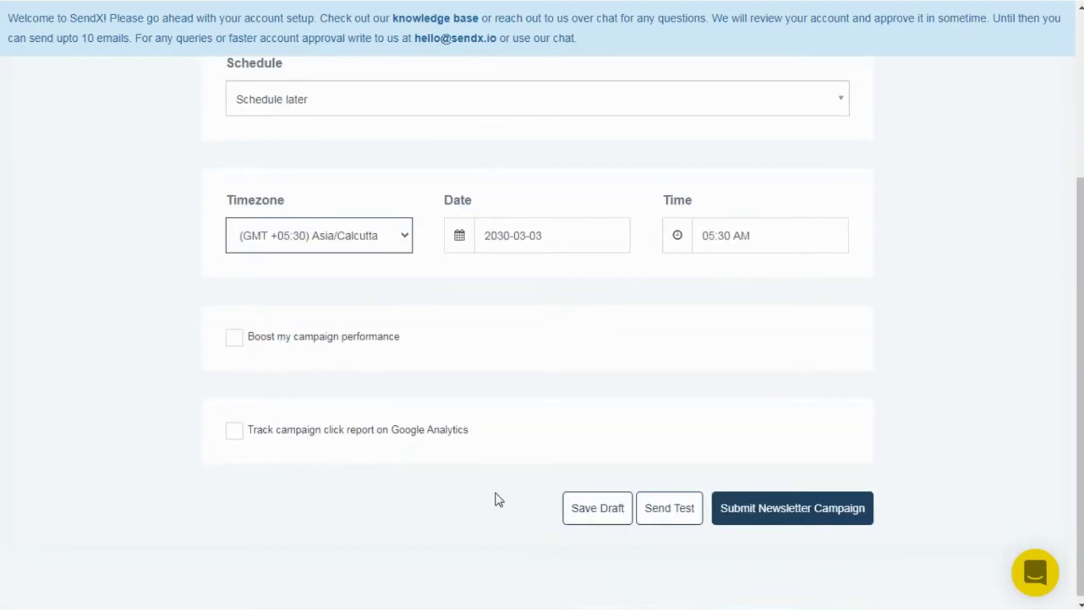
Submit the newsletter campaign from the Schedule stage and view the list of Drip campaigns
{"action": "left_click", "coordinate": [728, 521]}
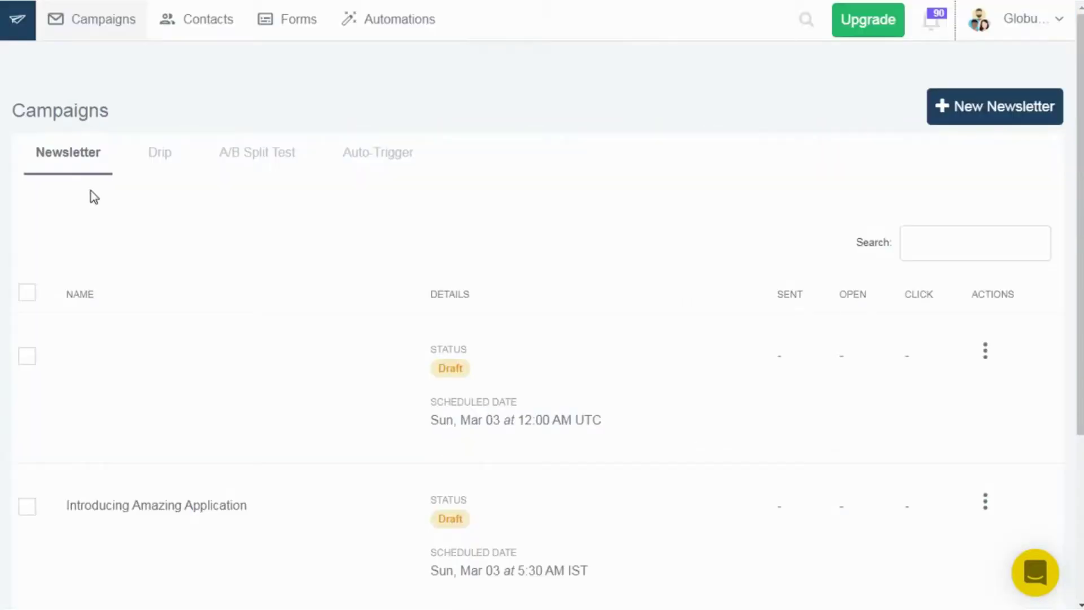
{"action": "left_click", "coordinate": [157, 151]}
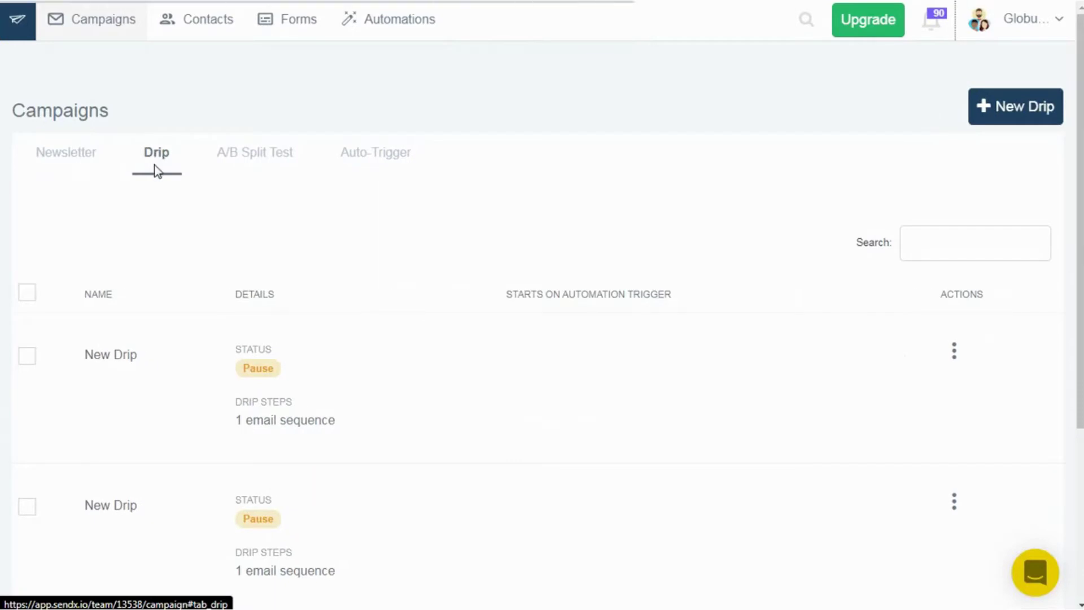
Open the first New Drip campaign for editing, view its Trigger Condition stage and exit the editor
{"action": "left_click", "coordinate": [955, 351]}
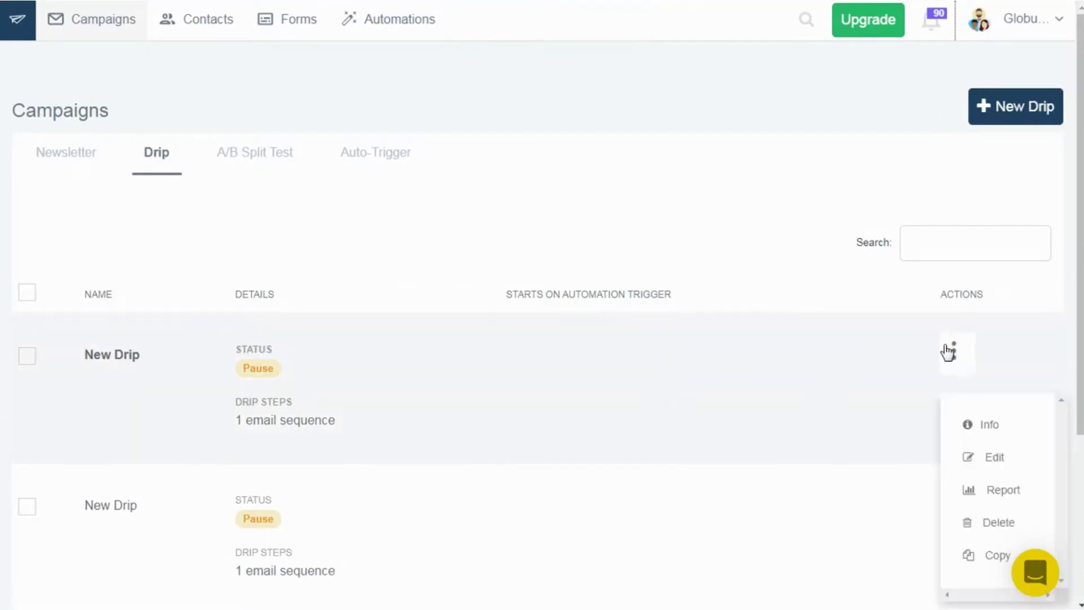
{"action": "left_click", "coordinate": [983, 454]}
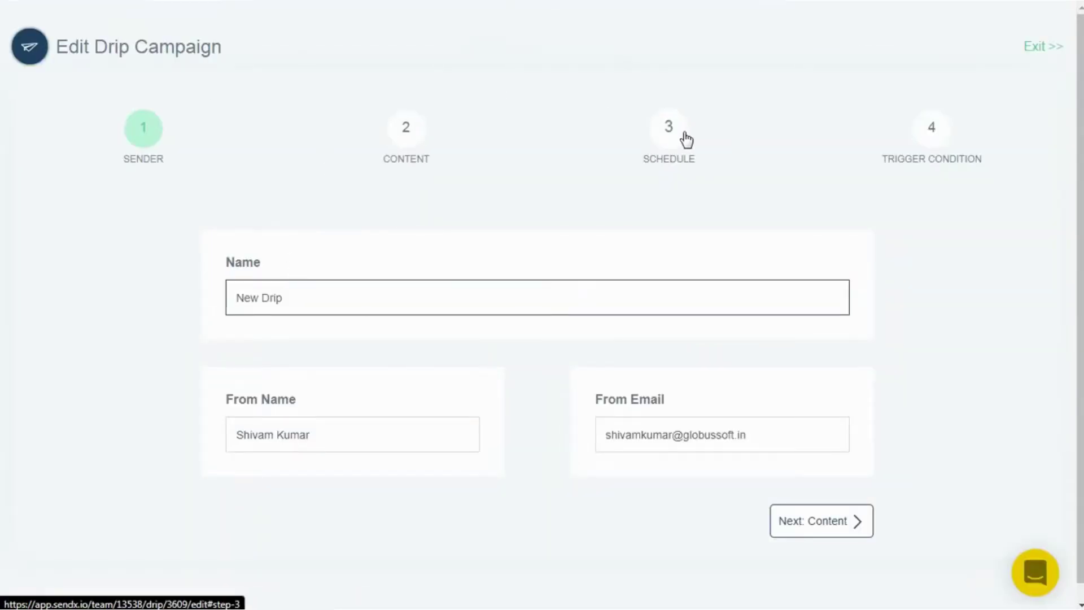
{"action": "left_click", "coordinate": [931, 134]}
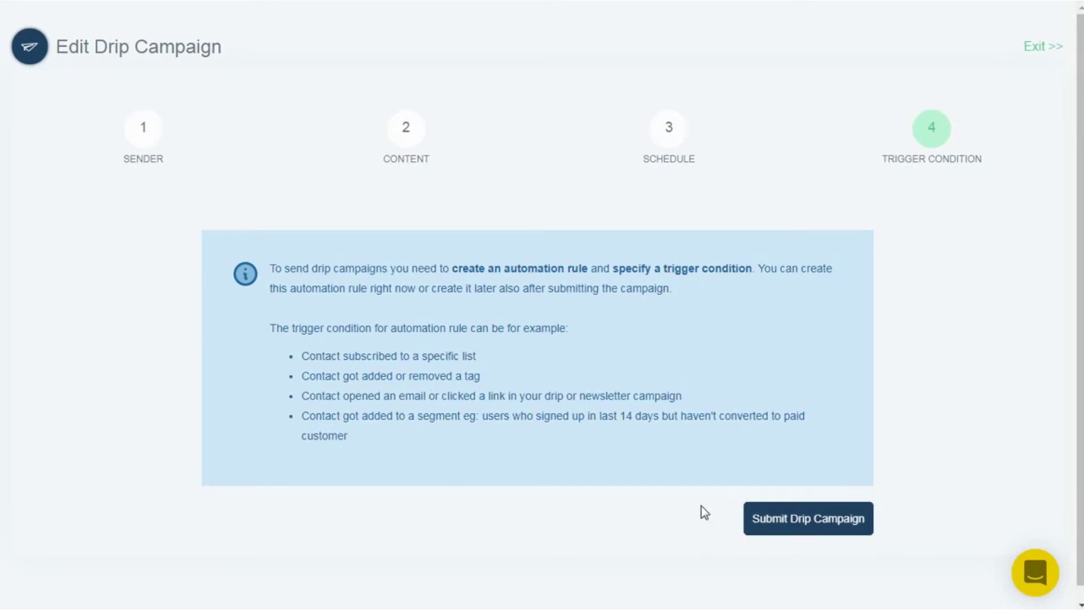
{"action": "left_click", "coordinate": [1042, 54]}
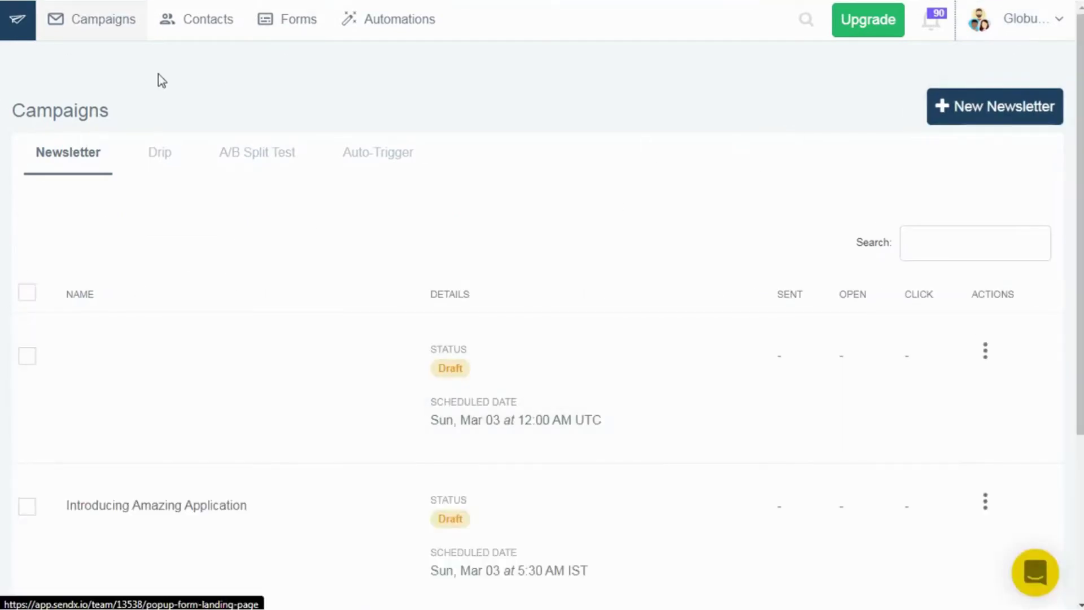
Go through the dashboard's contact import option to the contacts page and export all contacts
{"action": "left_click", "coordinate": [29, 24]}
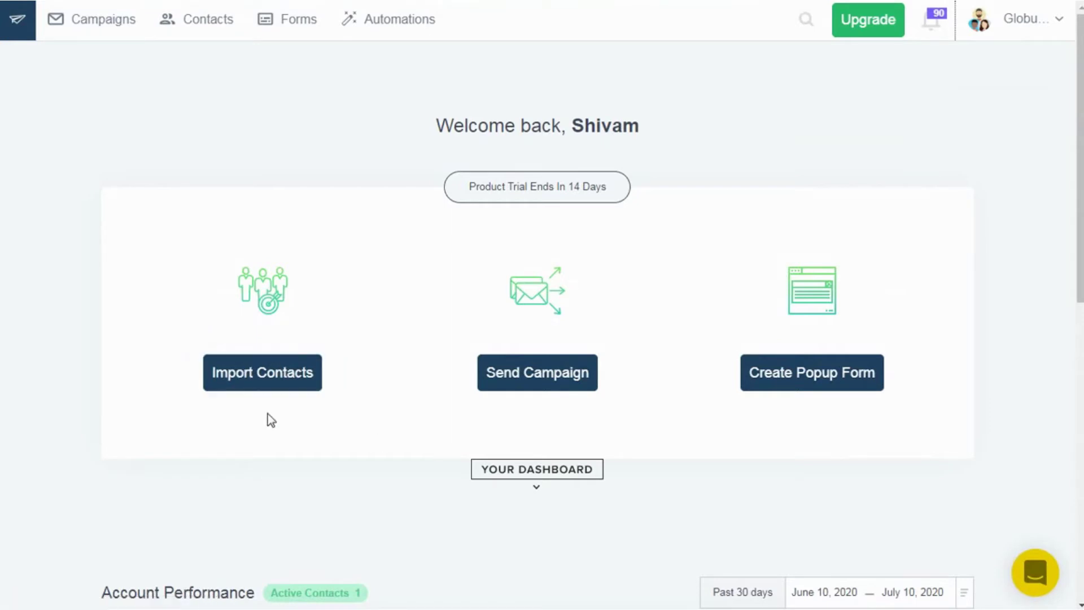
{"action": "left_click", "coordinate": [264, 378]}
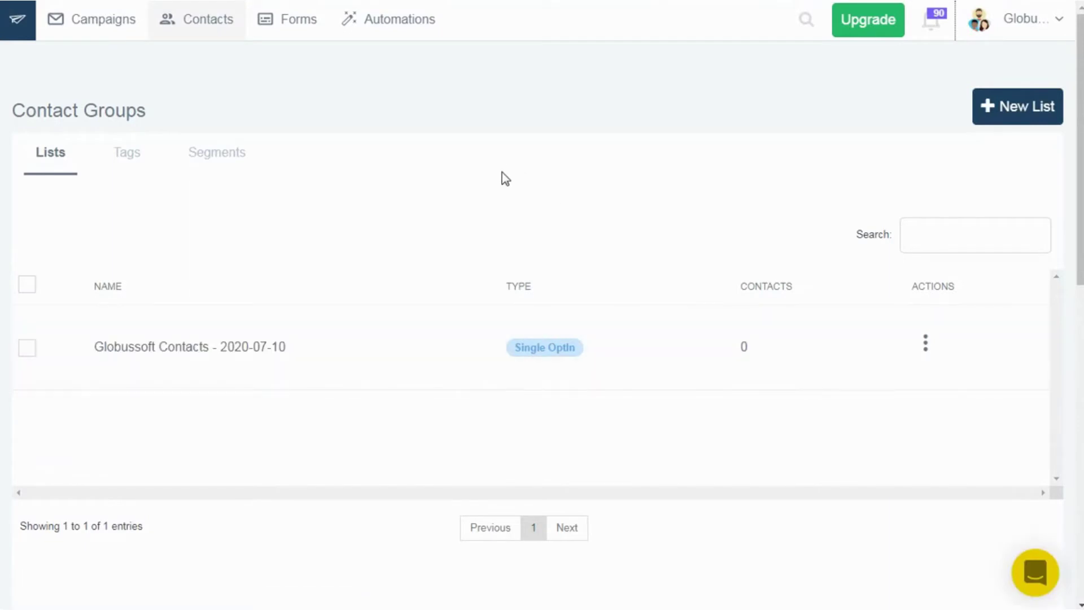
{"action": "scroll", "coordinate": [291, 232], "scroll_direction": "down", "scroll_amount": 5}
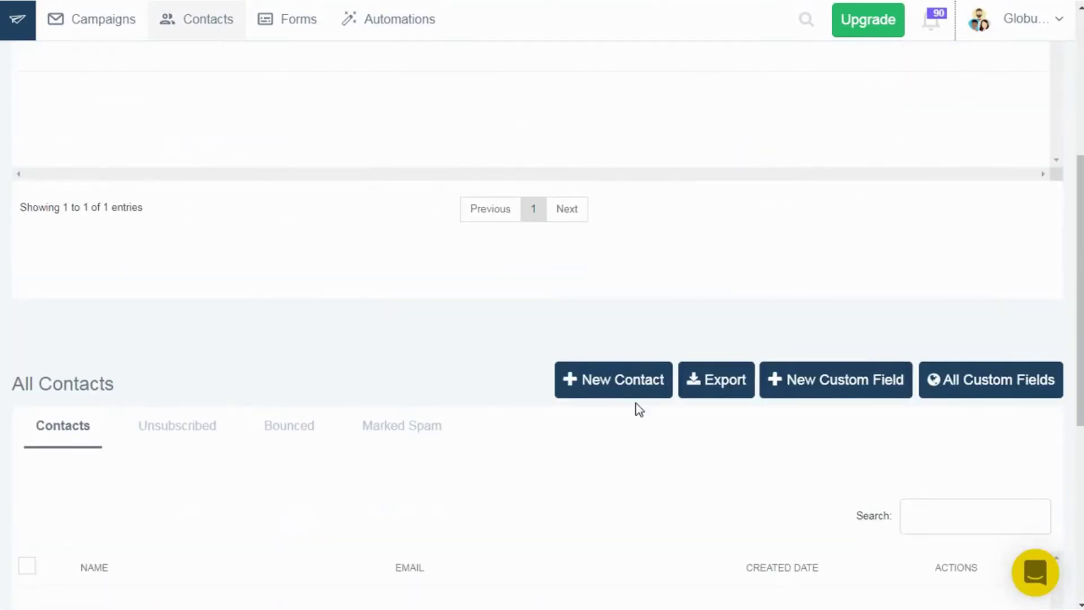
{"action": "scroll", "coordinate": [708, 388], "scroll_direction": "down", "scroll_amount": 3}
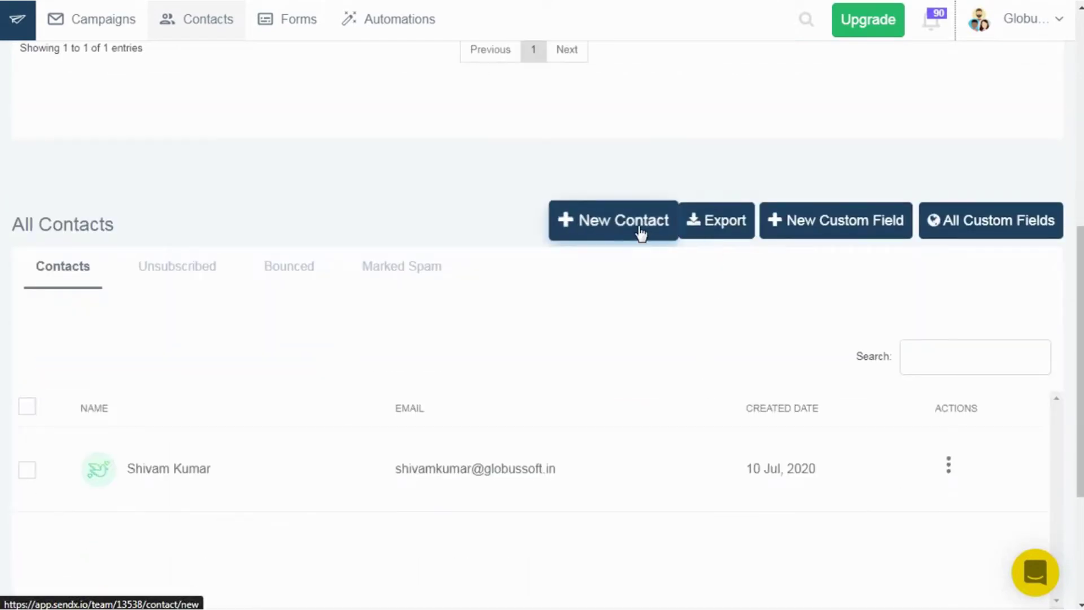
{"action": "left_click", "coordinate": [729, 226]}
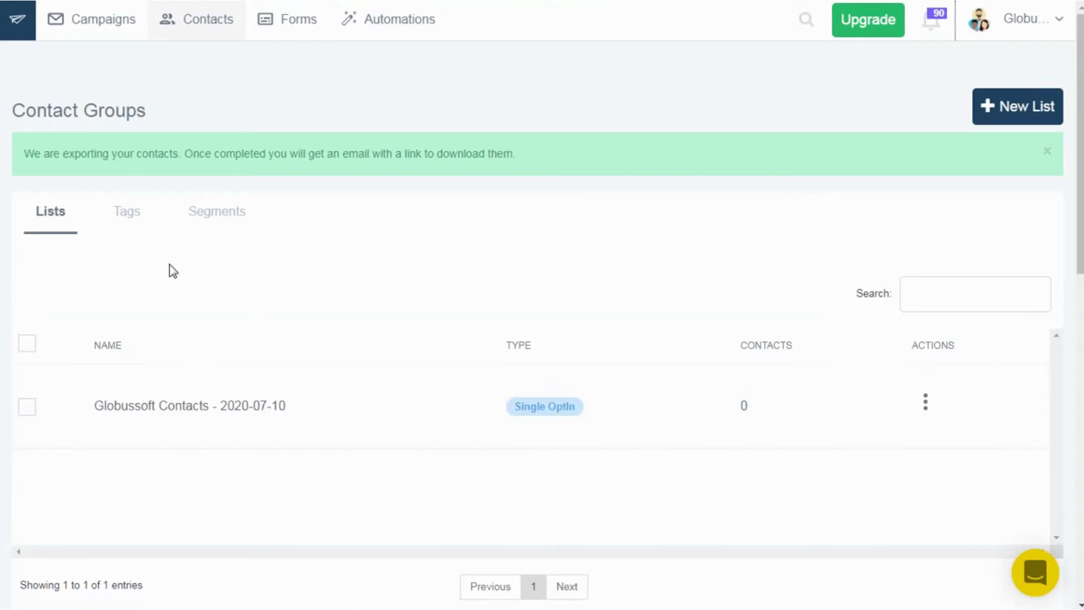
Open the Globussoft Contacts - 2020-07-10 list and examine its subscription chart, contact options and contacts table
{"action": "left_click", "coordinate": [176, 416]}
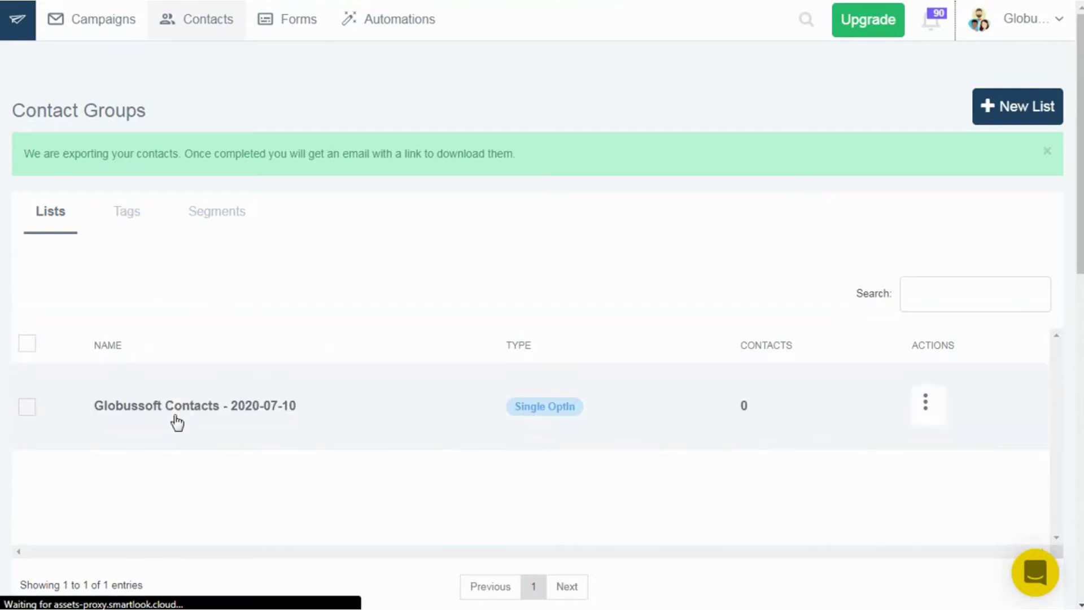
{"action": "scroll", "coordinate": [242, 423], "scroll_direction": "down", "scroll_amount": 3}
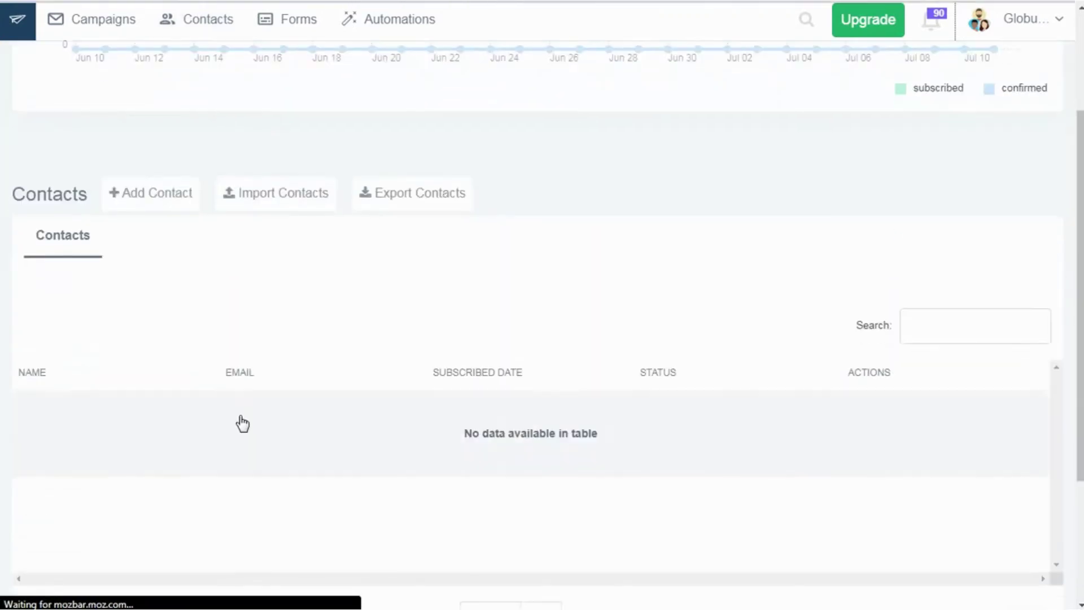
{"action": "scroll", "coordinate": [241, 423], "scroll_direction": "down", "scroll_amount": 3}
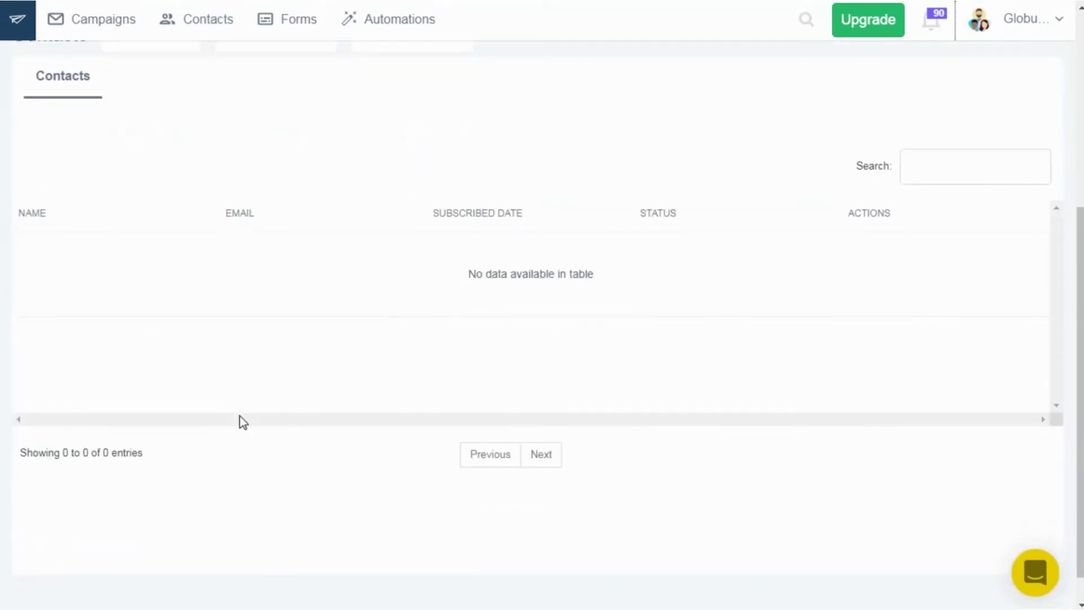
{"action": "scroll", "coordinate": [242, 422], "scroll_direction": "up", "scroll_amount": 6}
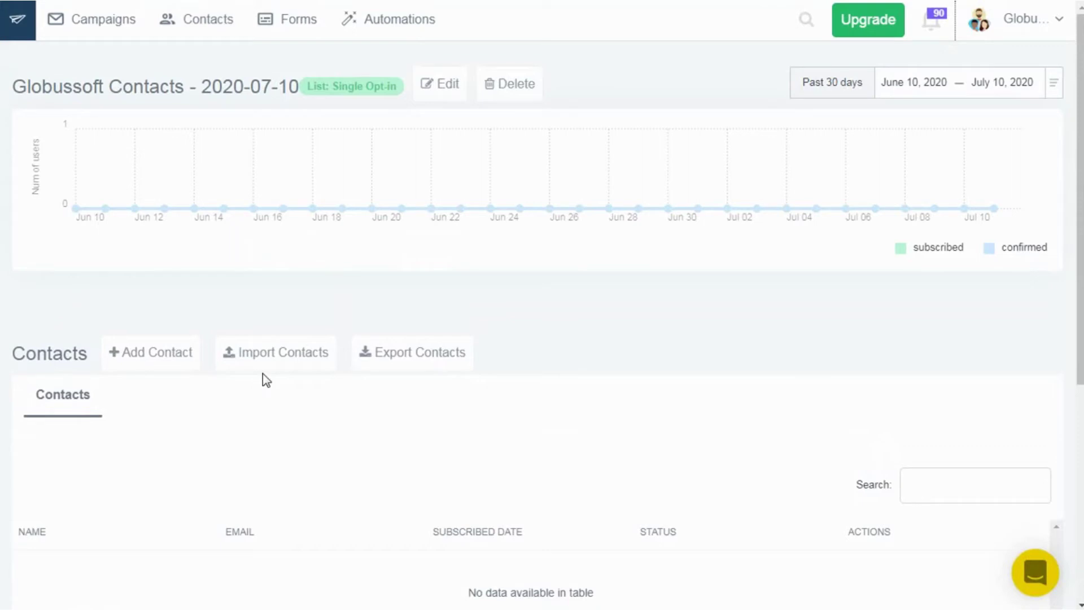
{"action": "scroll", "coordinate": [382, 400], "scroll_direction": "down", "scroll_amount": 3}
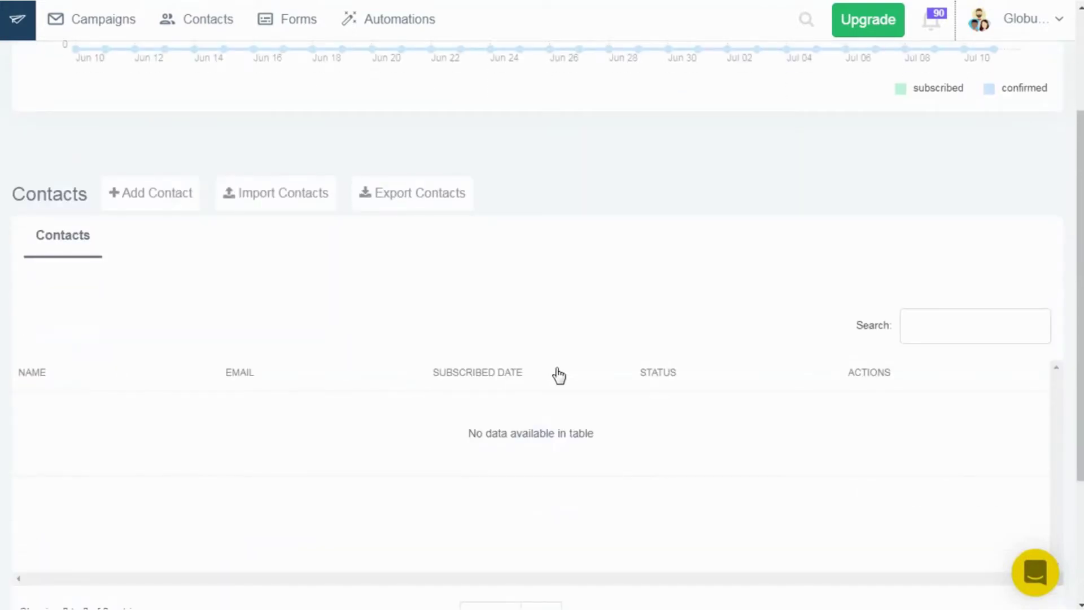
{"action": "scroll", "coordinate": [558, 375], "scroll_direction": "up", "scroll_amount": 3}
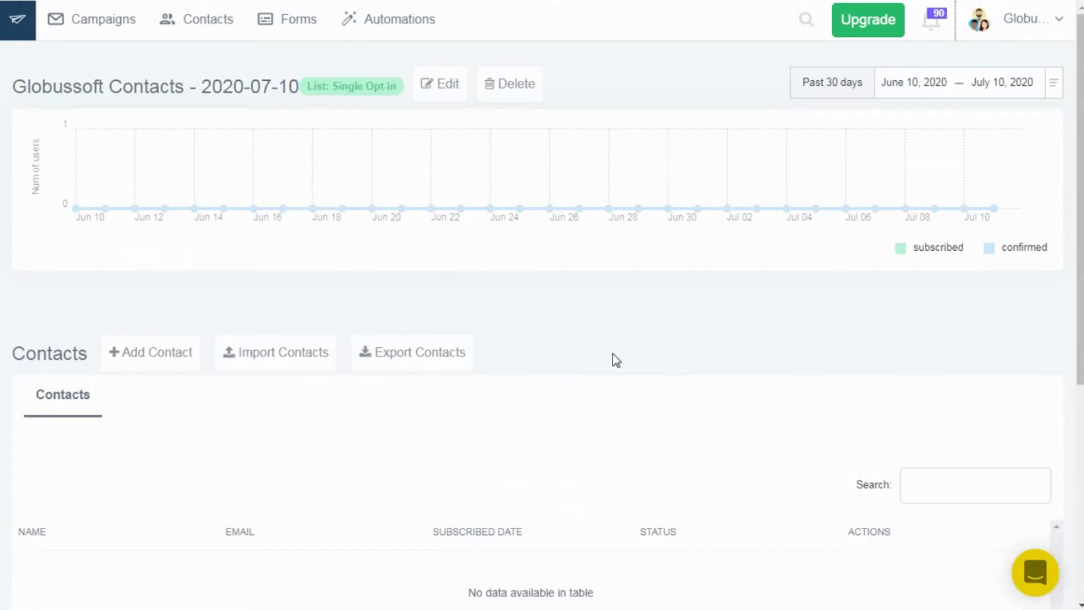
{"action": "scroll", "coordinate": [612, 353], "scroll_direction": "down", "scroll_amount": 5}
{"action": "scroll", "coordinate": [525, 343], "scroll_direction": "up", "scroll_amount": 5}
Go to Forms, start a new popup form, look through its available templates and exit without applying one
{"action": "left_click", "coordinate": [17, 20]}
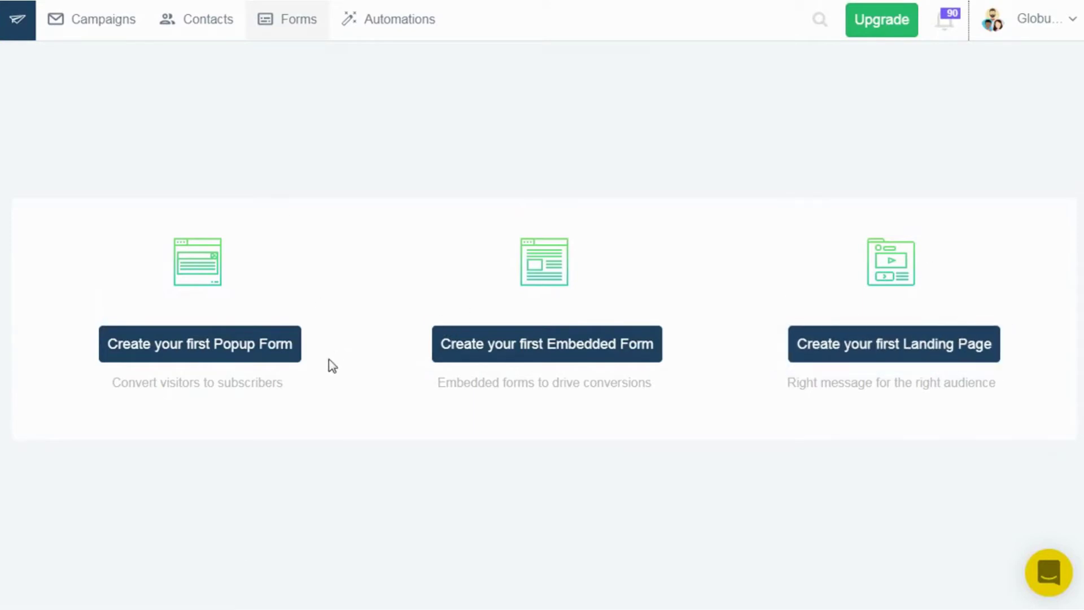
{"action": "left_click", "coordinate": [235, 360]}
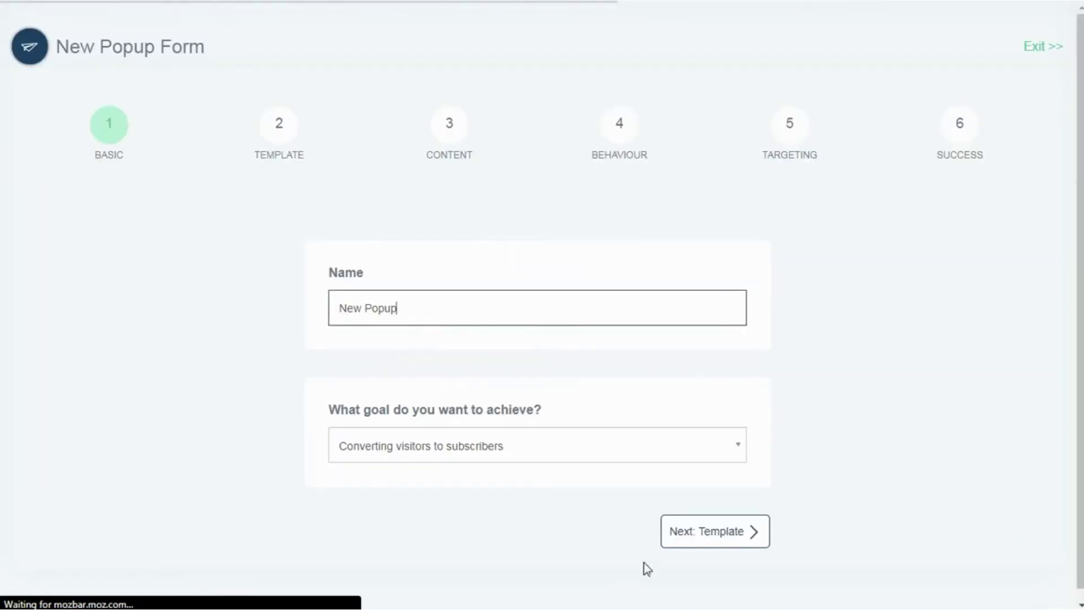
{"action": "left_click", "coordinate": [678, 540]}
{"action": "scroll", "coordinate": [537, 382], "scroll_direction": "down", "scroll_amount": 2}
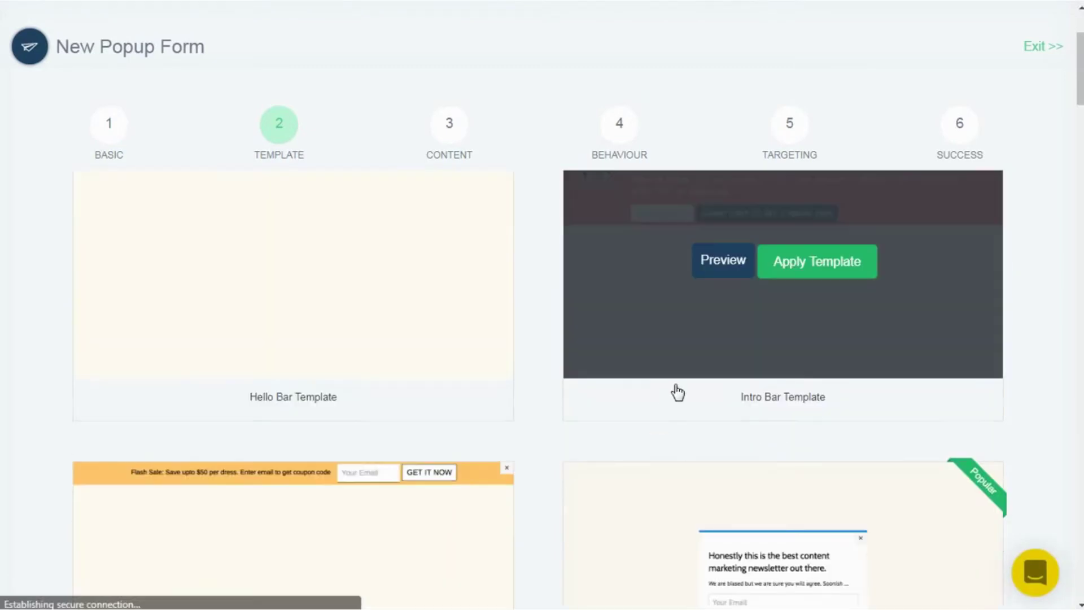
{"action": "scroll", "coordinate": [678, 392], "scroll_direction": "down", "scroll_amount": 20}
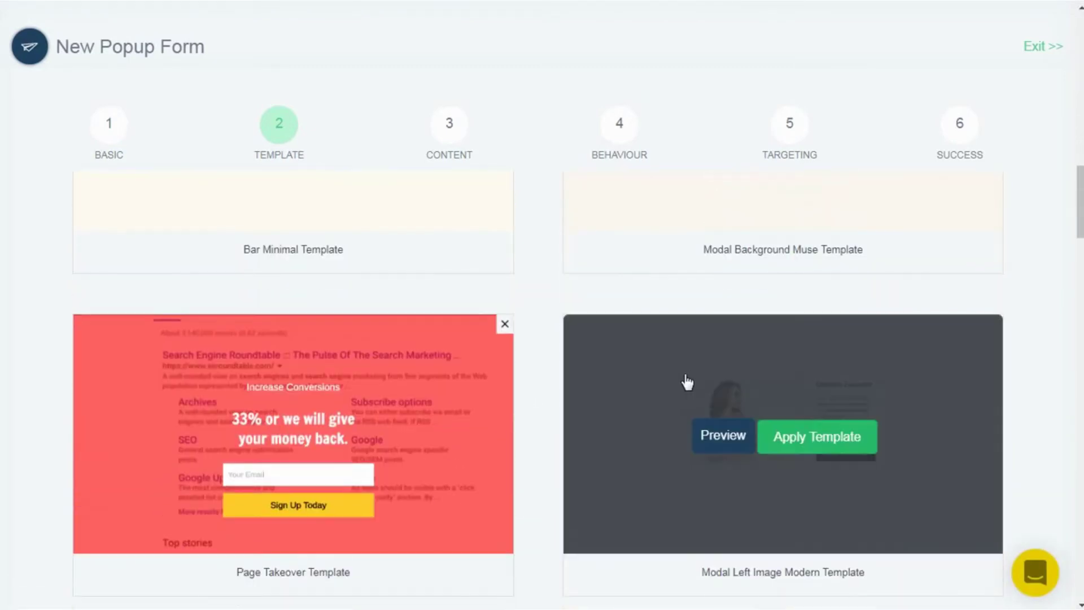
{"action": "scroll", "coordinate": [688, 382], "scroll_direction": "down", "scroll_amount": 15}
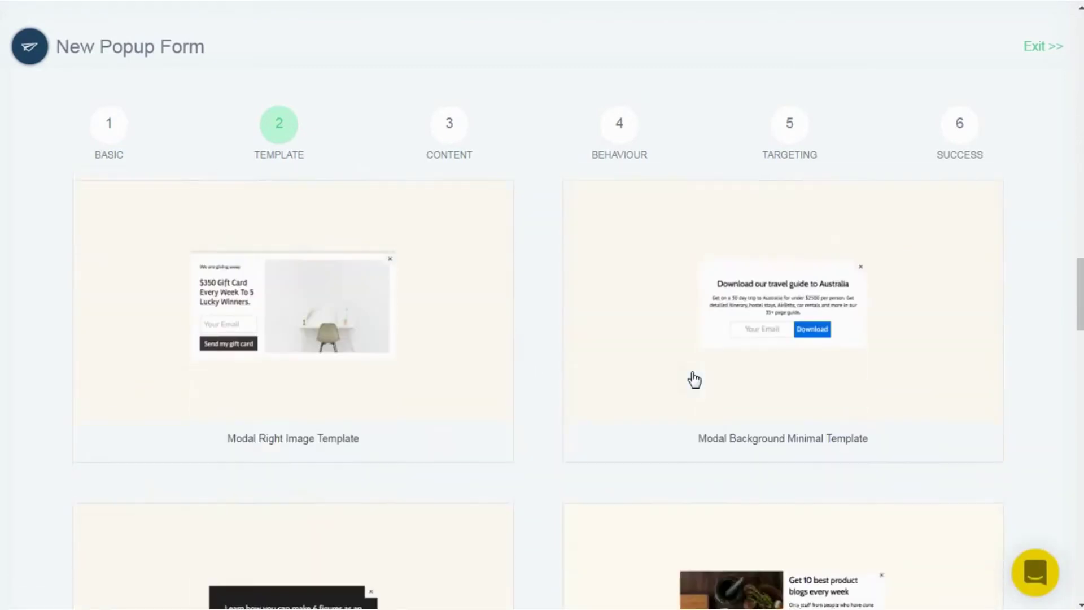
{"action": "scroll", "coordinate": [694, 379], "scroll_direction": "down", "scroll_amount": 3}
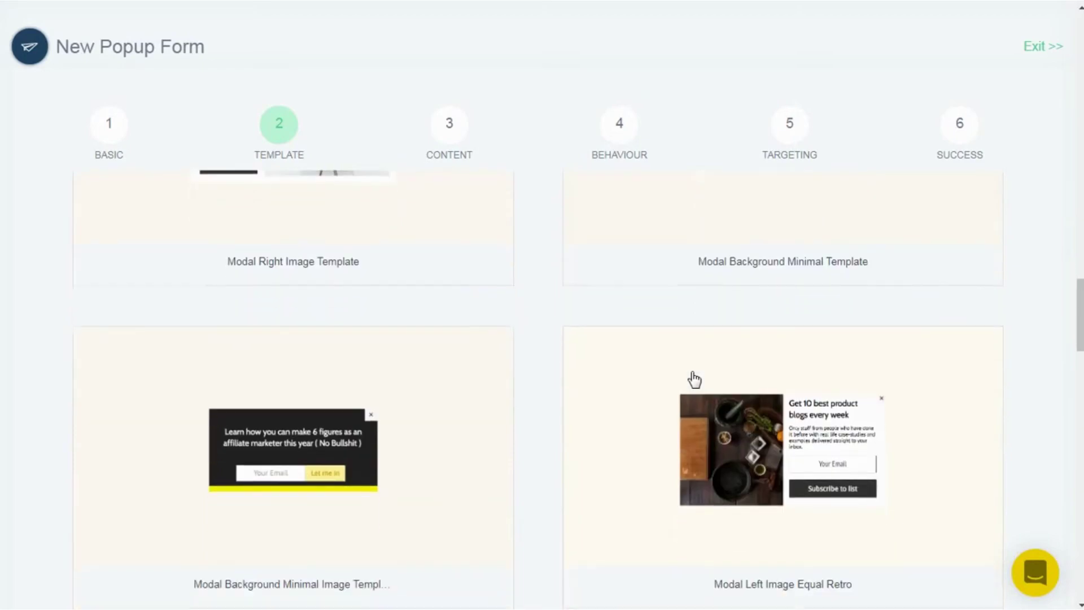
{"action": "left_click", "coordinate": [1056, 45]}
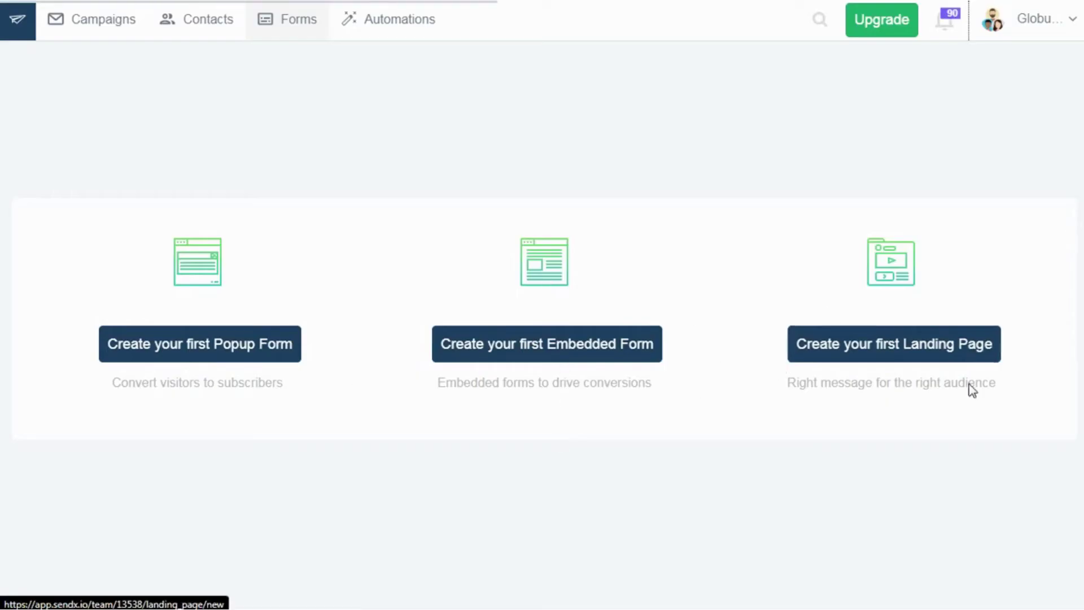
Start a new landing page form and look through the full set of landing page templates
{"action": "left_click", "coordinate": [840, 345]}
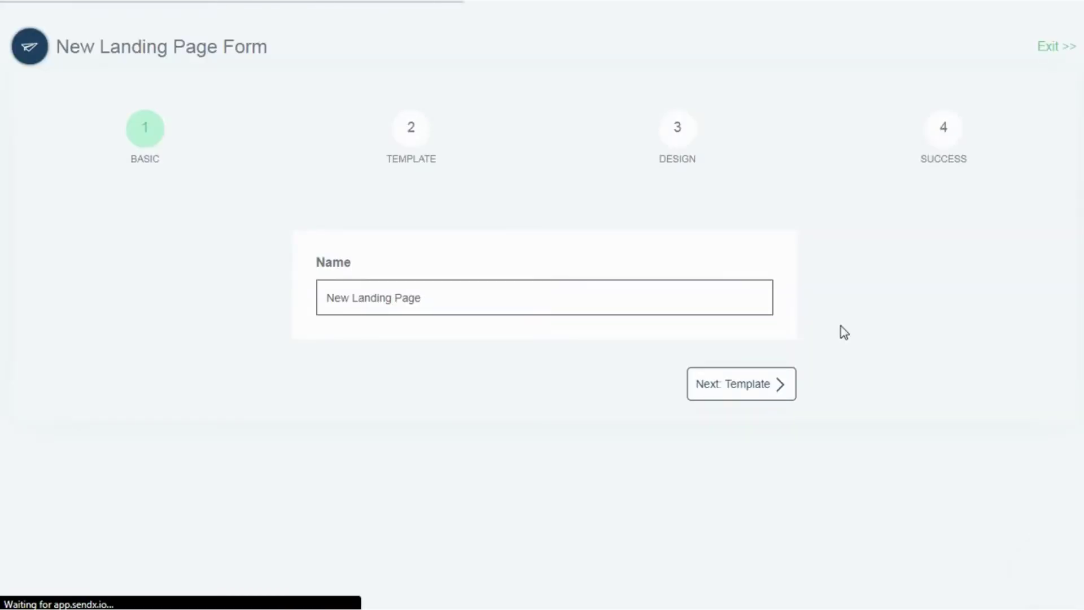
{"action": "left_click", "coordinate": [726, 390]}
{"action": "scroll", "coordinate": [455, 399], "scroll_direction": "down", "scroll_amount": 6}
{"action": "scroll", "coordinate": [627, 291], "scroll_direction": "down", "scroll_amount": 5}
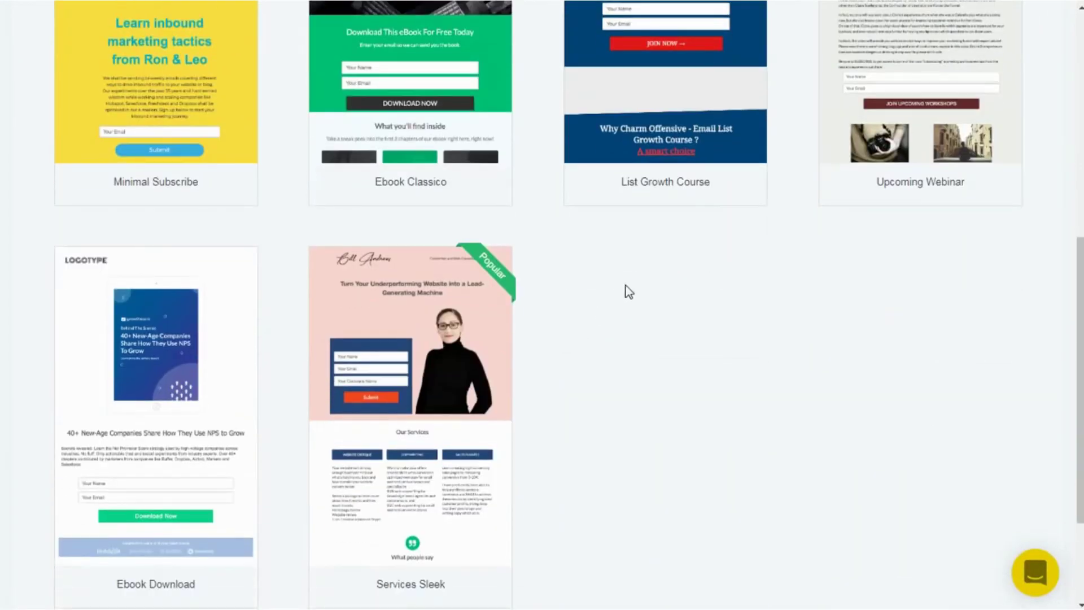
{"action": "scroll", "coordinate": [503, 290], "scroll_direction": "up", "scroll_amount": 7}
{"action": "scroll", "coordinate": [494, 288], "scroll_direction": "up", "scroll_amount": 5}
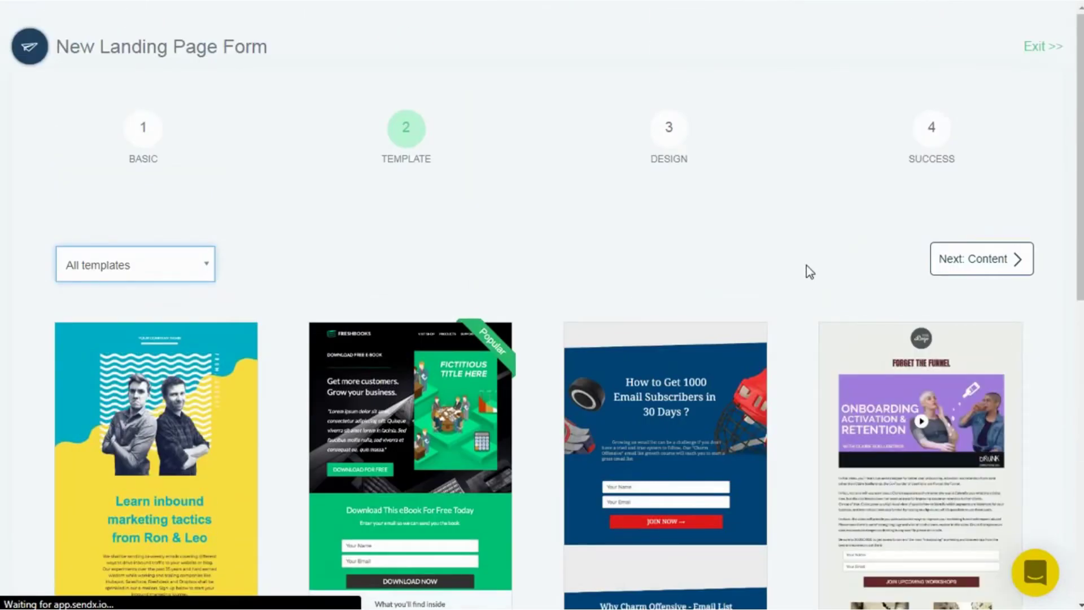
Go to the landing page's Design stage, examine the page layout and available content blocks, and exit the form
{"action": "left_click", "coordinate": [669, 141]}
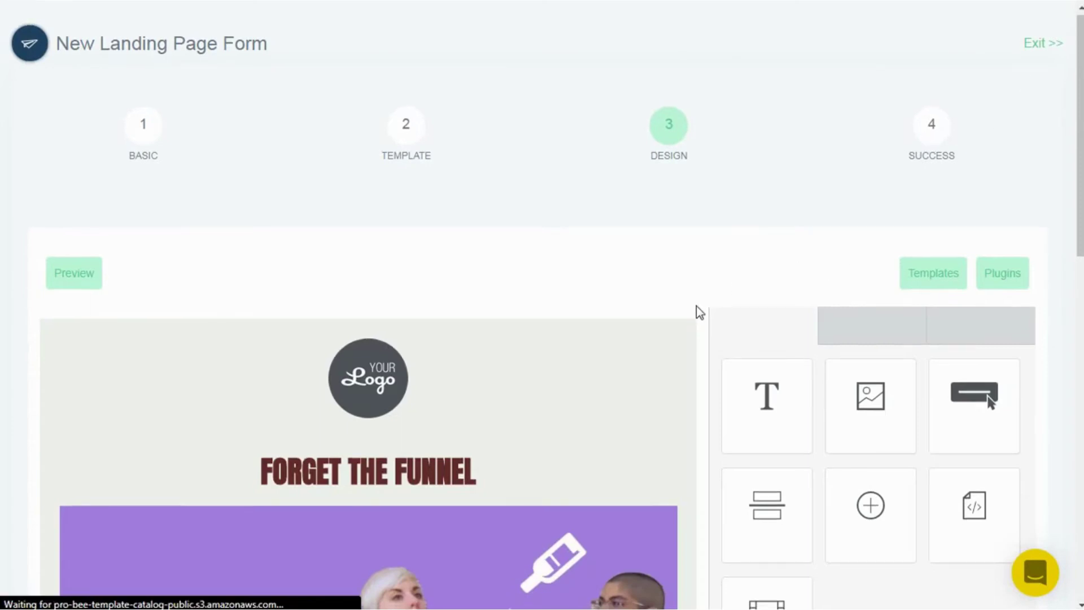
{"action": "scroll", "coordinate": [627, 334], "scroll_direction": "down", "scroll_amount": 4}
{"action": "scroll", "coordinate": [558, 359], "scroll_direction": "down", "scroll_amount": 11}
{"action": "scroll", "coordinate": [565, 350], "scroll_direction": "up", "scroll_amount": 18}
{"action": "scroll", "coordinate": [904, 226], "scroll_direction": "down", "scroll_amount": 3}
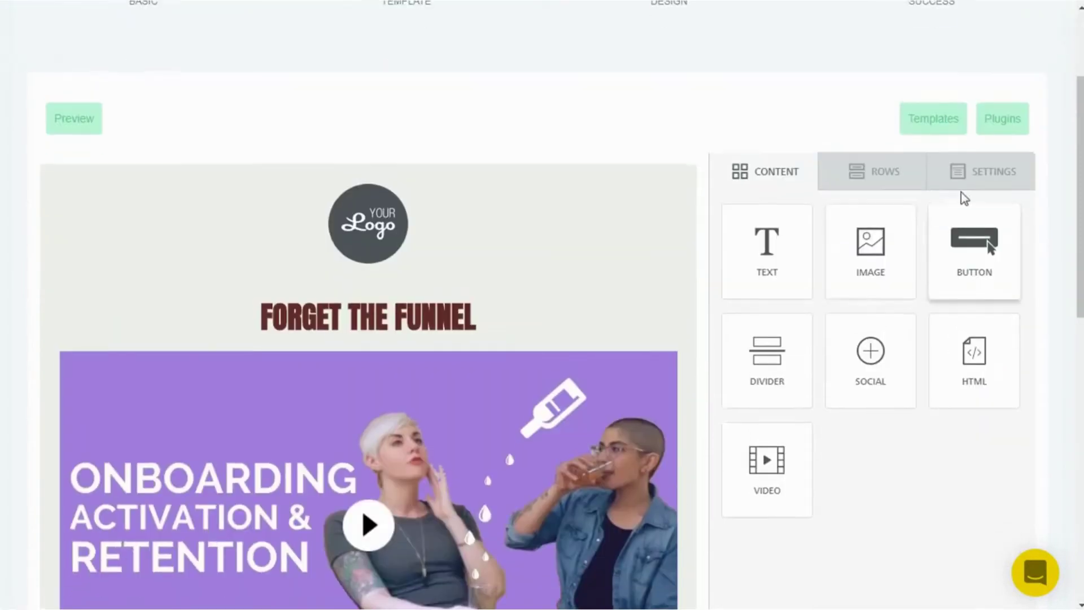
{"action": "scroll", "coordinate": [962, 198], "scroll_direction": "up", "scroll_amount": 3}
{"action": "left_click", "coordinate": [1039, 48]}
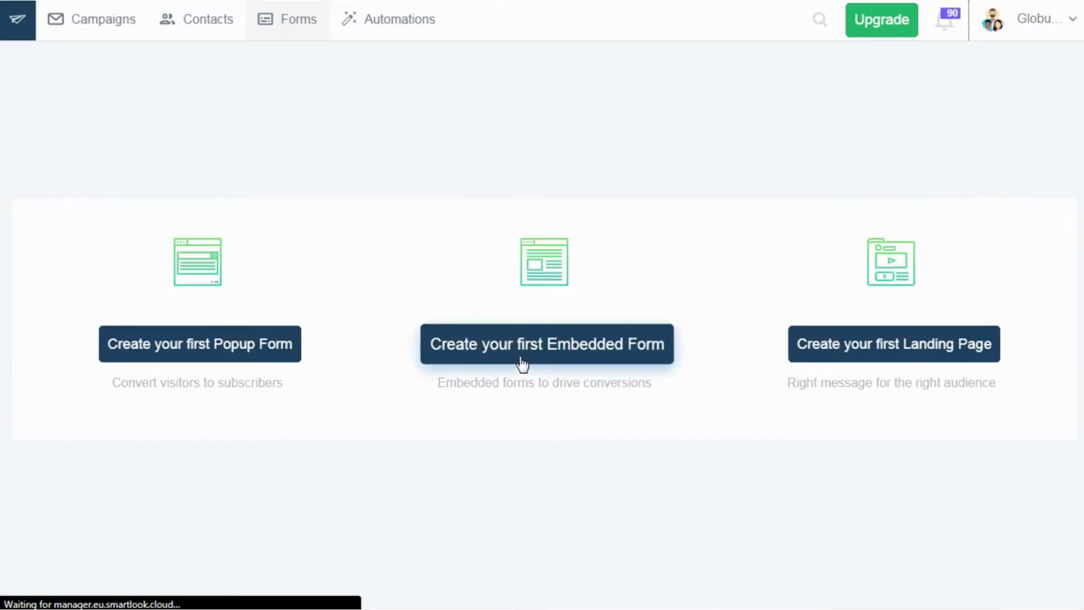
Start a new embedded form, look through its available templates and exit without applying one
{"action": "left_click", "coordinate": [522, 361]}
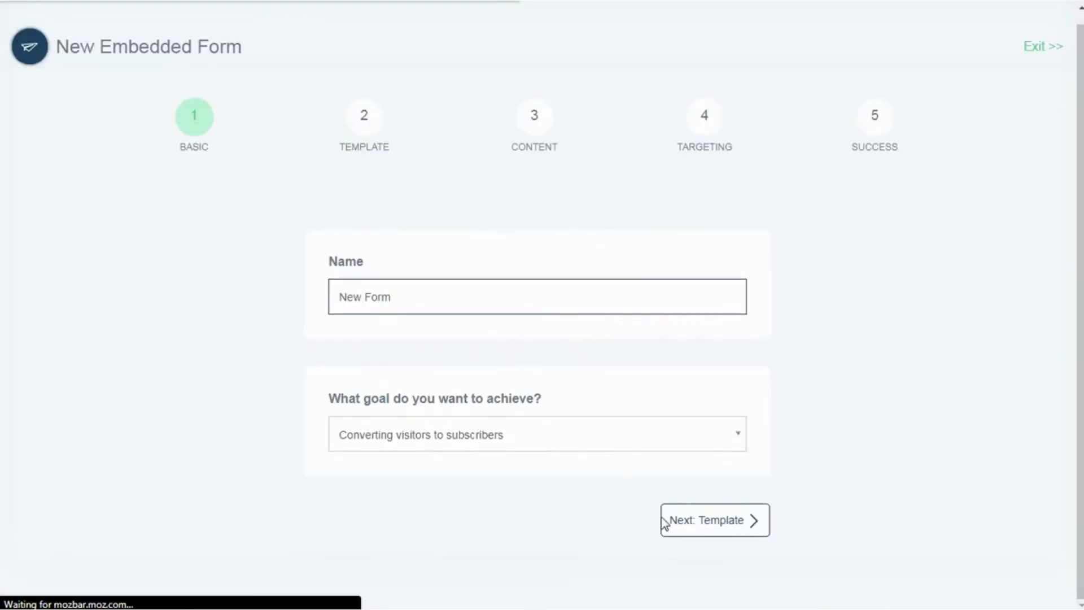
{"action": "left_click", "coordinate": [667, 519]}
{"action": "scroll", "coordinate": [646, 370], "scroll_direction": "down", "scroll_amount": 20}
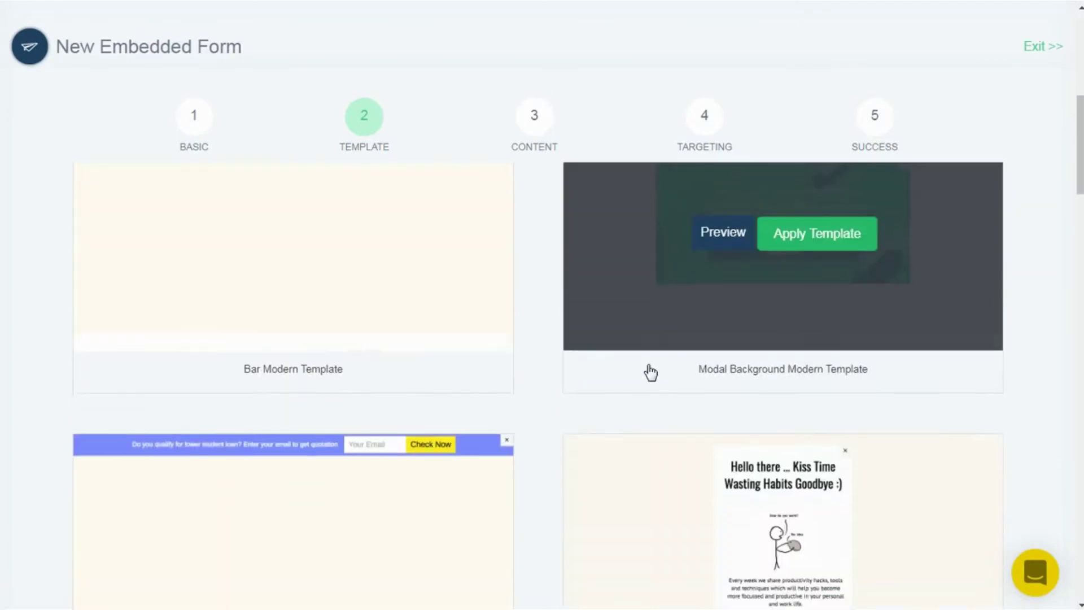
{"action": "scroll", "coordinate": [650, 373], "scroll_direction": "down", "scroll_amount": 10}
{"action": "scroll", "coordinate": [649, 370], "scroll_direction": "up", "scroll_amount": 20}
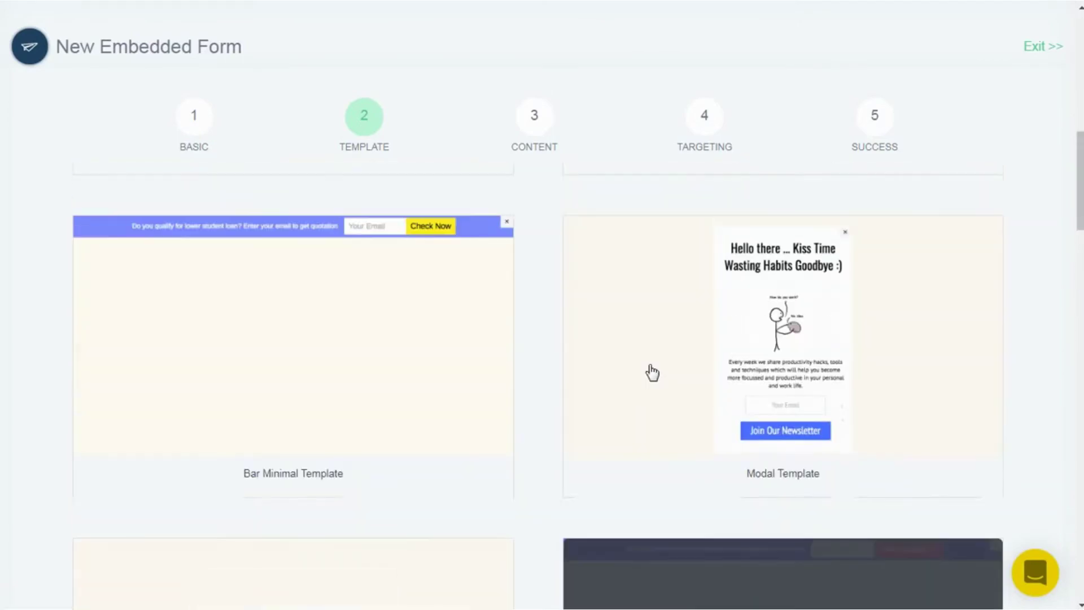
{"action": "scroll", "coordinate": [678, 299], "scroll_direction": "down", "scroll_amount": 5}
{"action": "scroll", "coordinate": [763, 315], "scroll_direction": "up", "scroll_amount": 10}
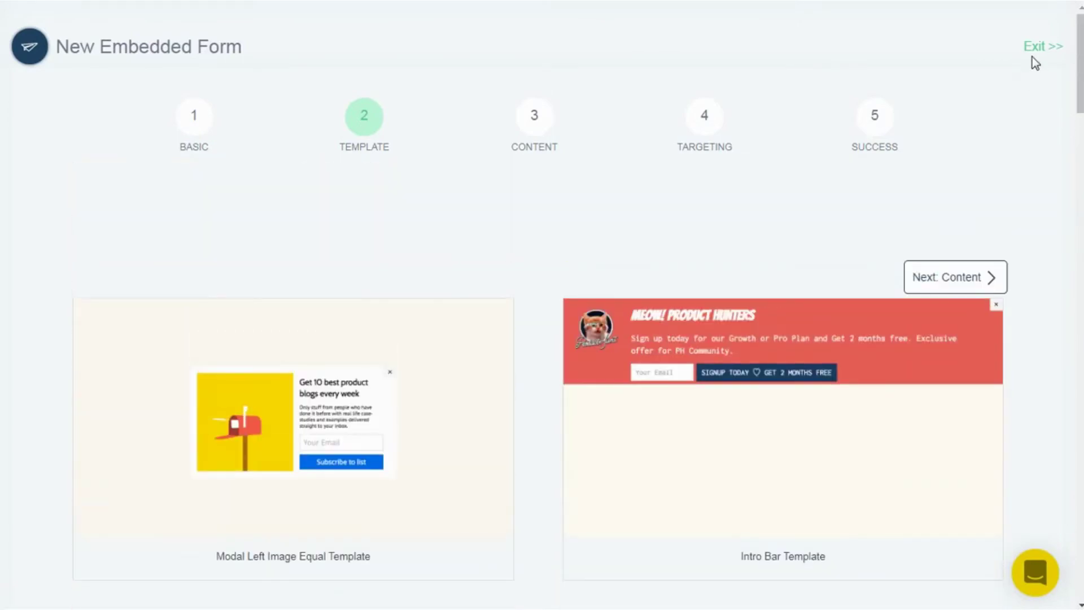
{"action": "left_click", "coordinate": [1033, 48]}
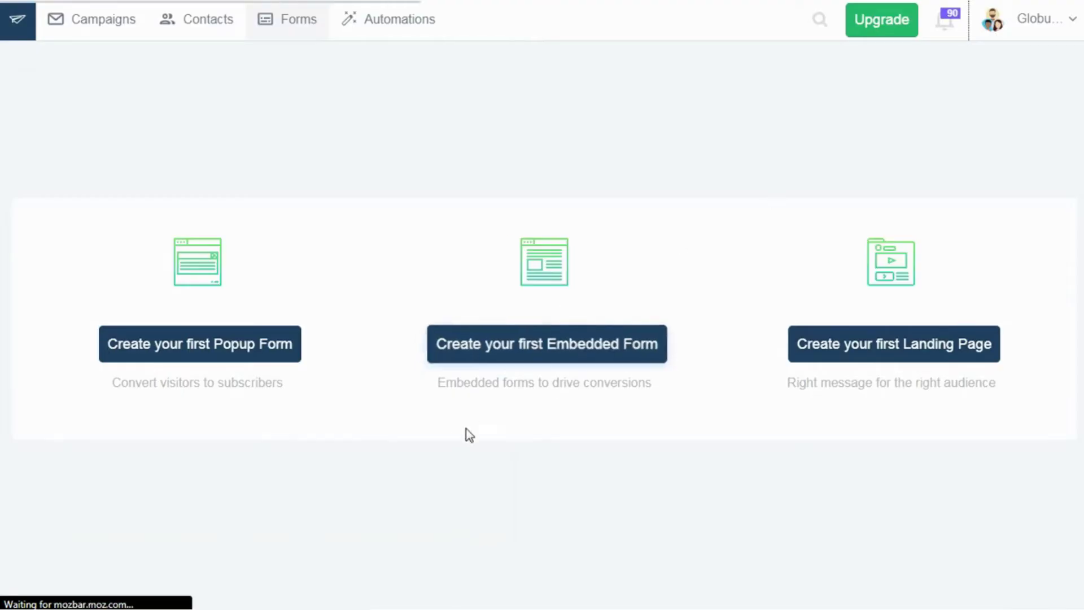
Start a new embedded form, name it "New Embeded Form" and continue to its templates
{"action": "left_click", "coordinate": [523, 350]}
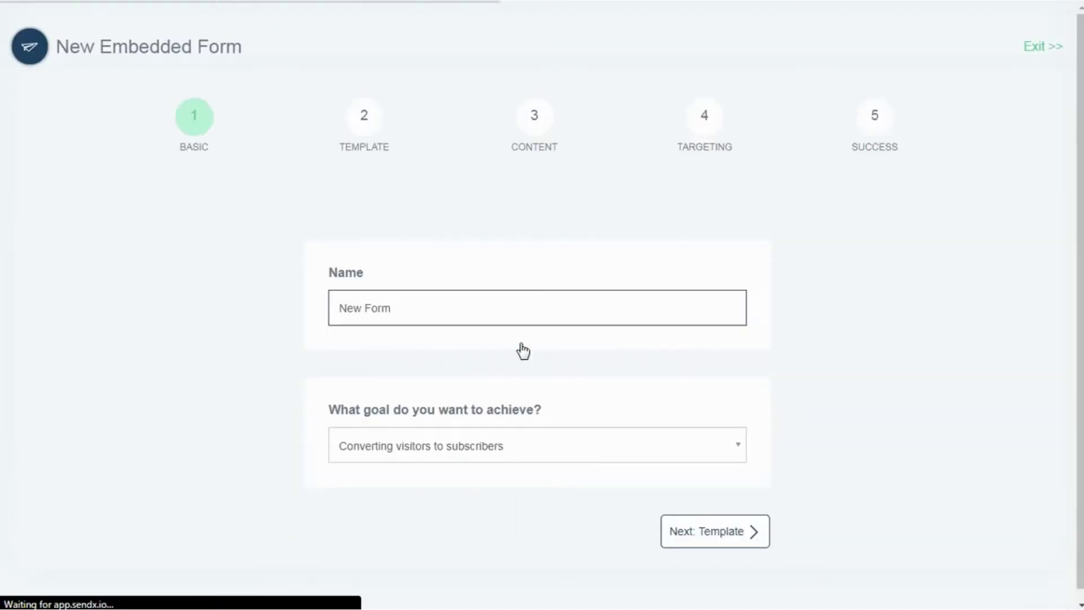
{"action": "left_click", "coordinate": [366, 309]}
{"action": "type", "text": "Embeded"}
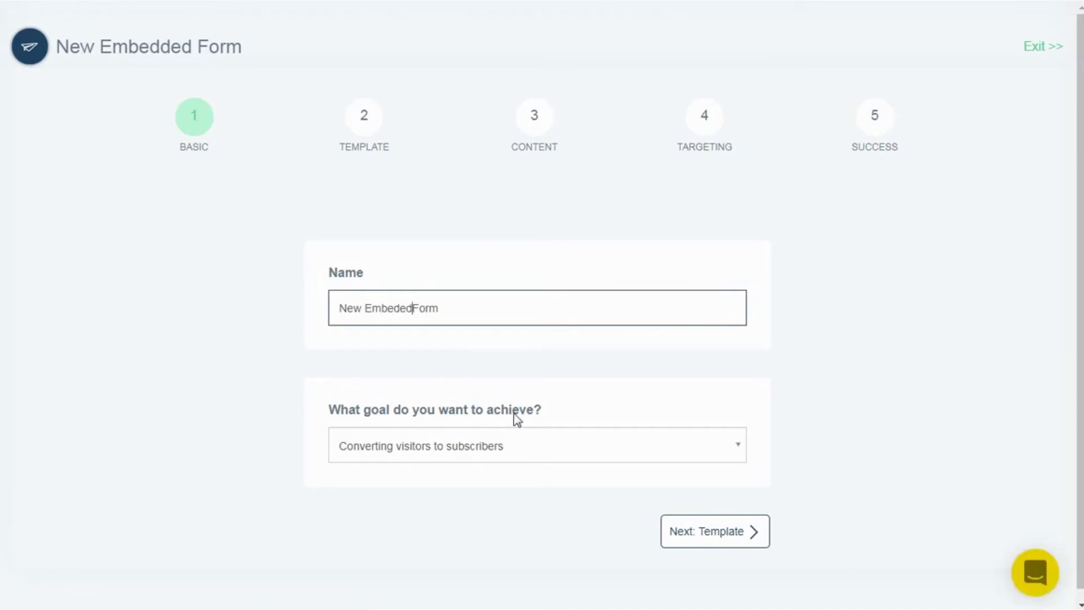
{"action": "left_click", "coordinate": [682, 542]}
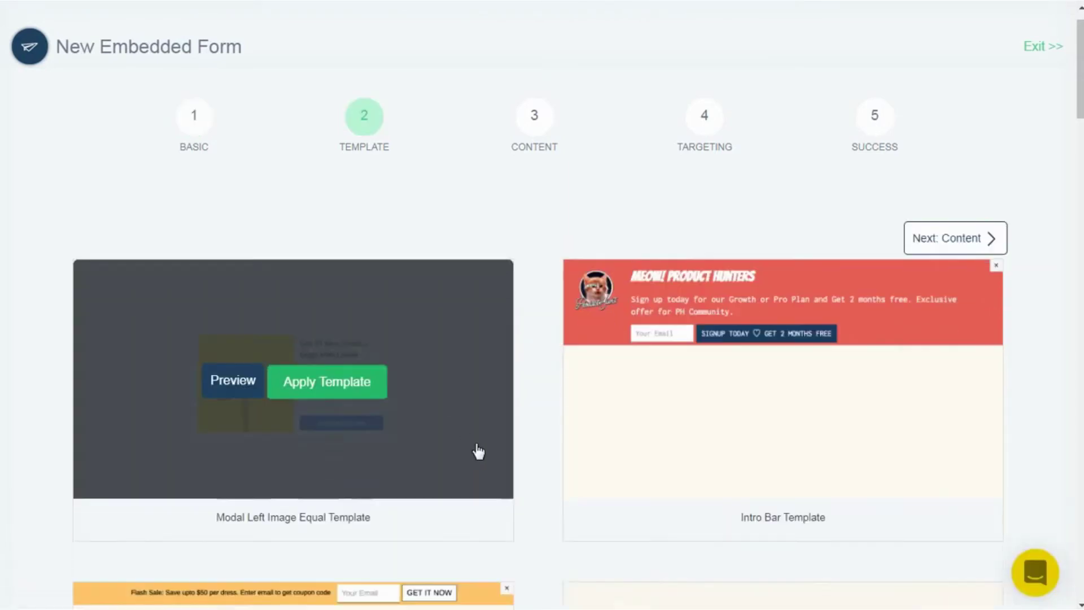
Preview the Modal Background Modern Template and apply it to the embedded form
{"action": "scroll", "coordinate": [478, 452], "scroll_direction": "down", "scroll_amount": 5}
{"action": "left_click", "coordinate": [746, 439]}
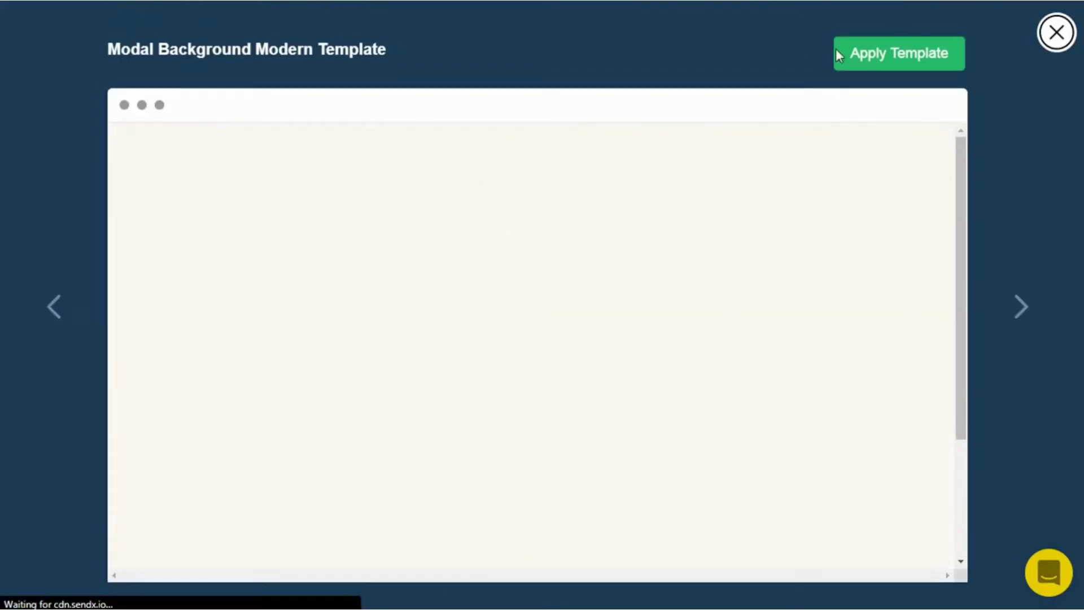
{"action": "left_click", "coordinate": [893, 60]}
{"action": "left_click", "coordinate": [721, 178]}
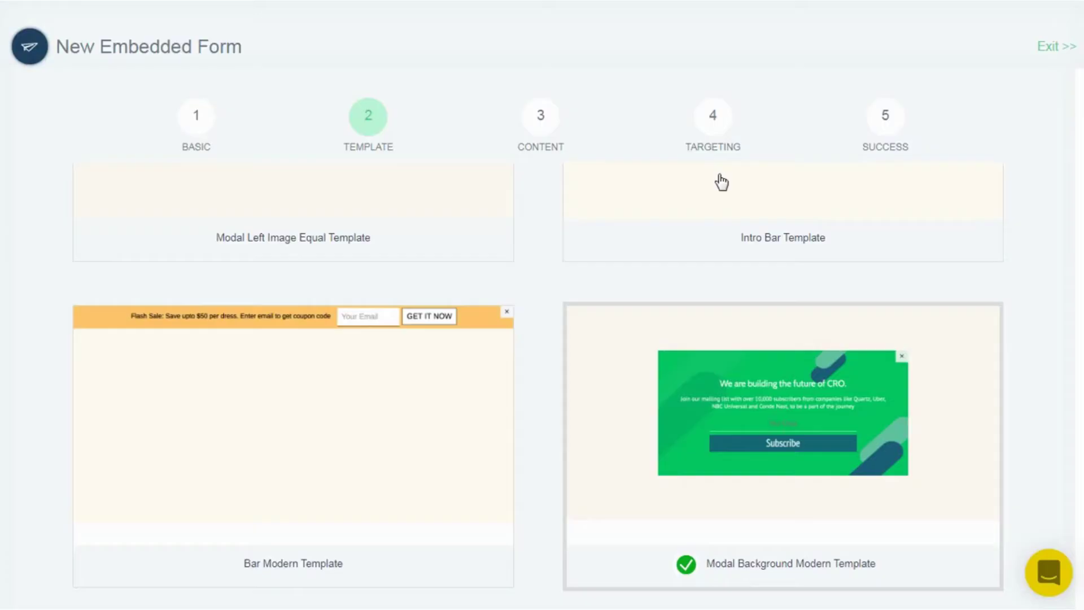
Go to the embedded form's Content stage and examine the title styling, the text and button settings, and the Fields section
{"action": "left_click", "coordinate": [543, 125]}
{"action": "scroll", "coordinate": [609, 285], "scroll_direction": "up", "scroll_amount": 5}
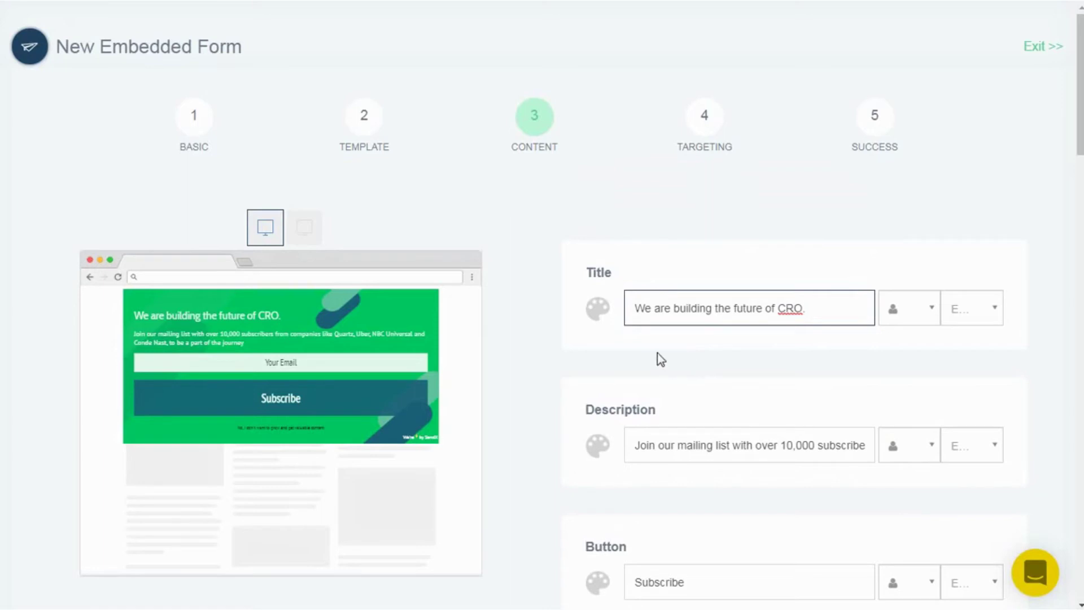
{"action": "left_click", "coordinate": [602, 314]}
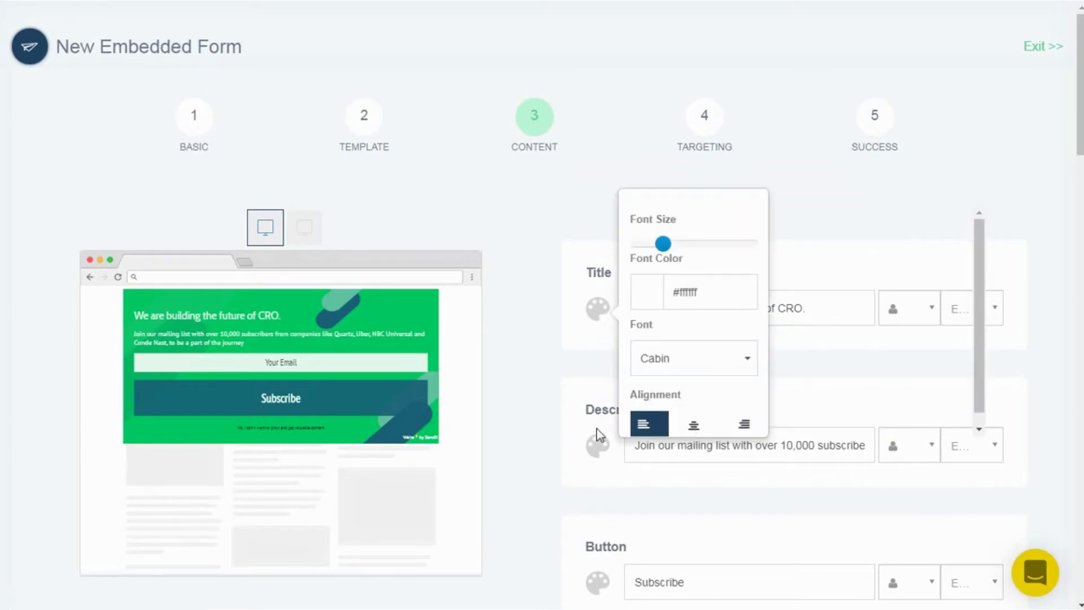
{"action": "left_click", "coordinate": [541, 370]}
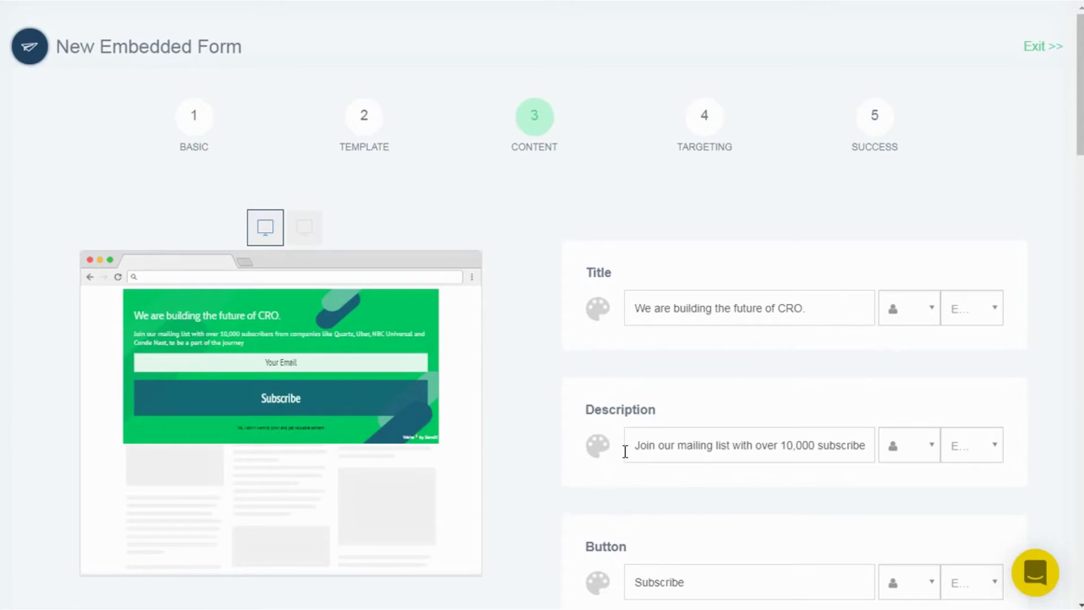
{"action": "scroll", "coordinate": [626, 452], "scroll_direction": "down", "scroll_amount": 3}
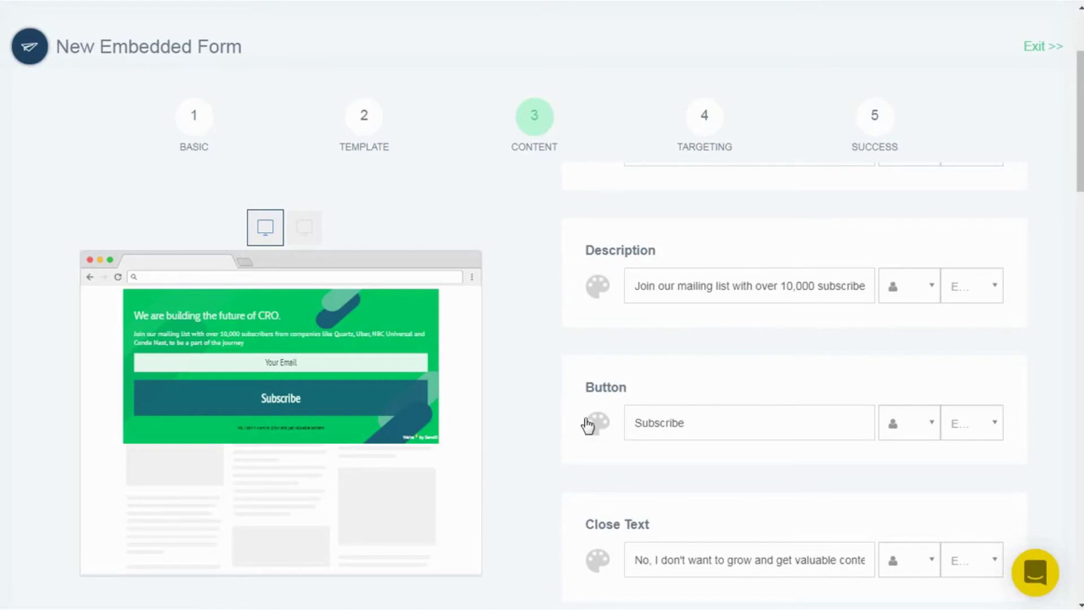
{"action": "left_click", "coordinate": [774, 427]}
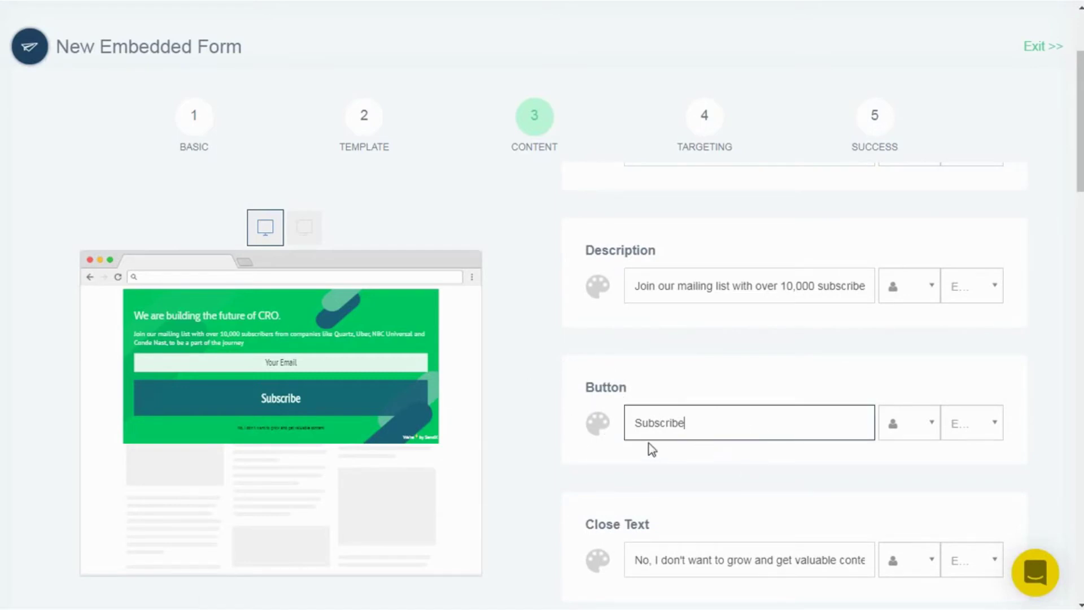
{"action": "left_click", "coordinate": [698, 371]}
{"action": "scroll", "coordinate": [698, 371], "scroll_direction": "down", "scroll_amount": 9}
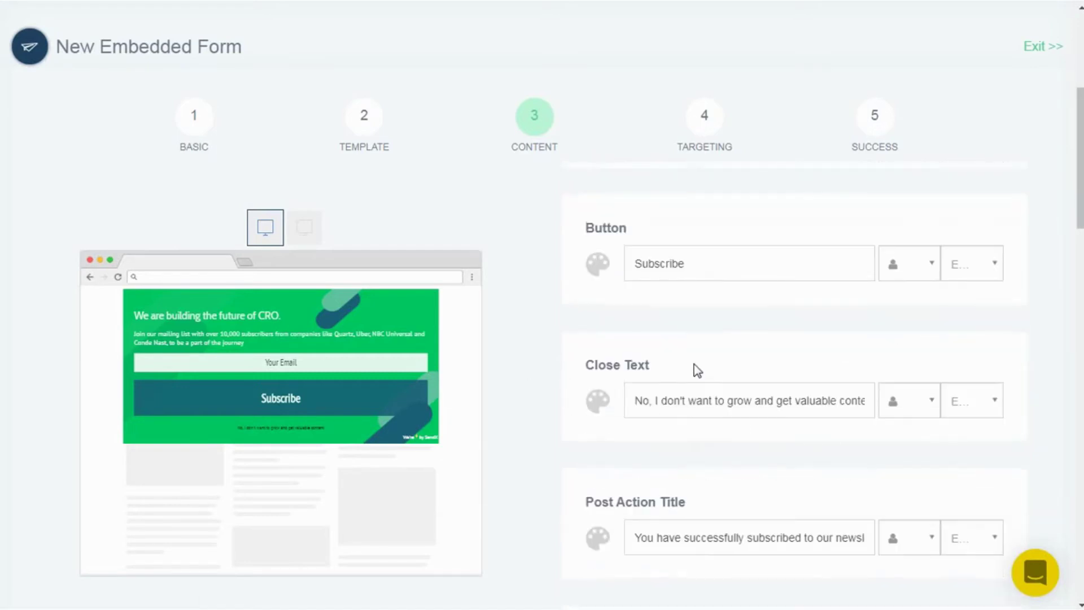
{"action": "scroll", "coordinate": [698, 370], "scroll_direction": "down", "scroll_amount": 12}
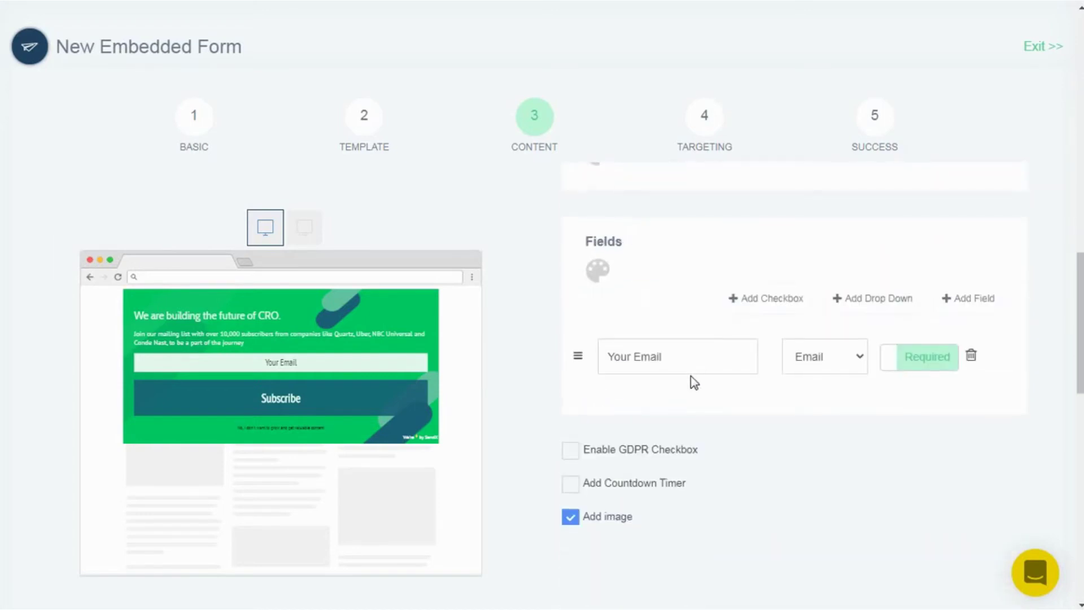
Go to the Targeting stage and examine the audience options for Show To and Hide From
{"action": "left_click", "coordinate": [704, 115]}
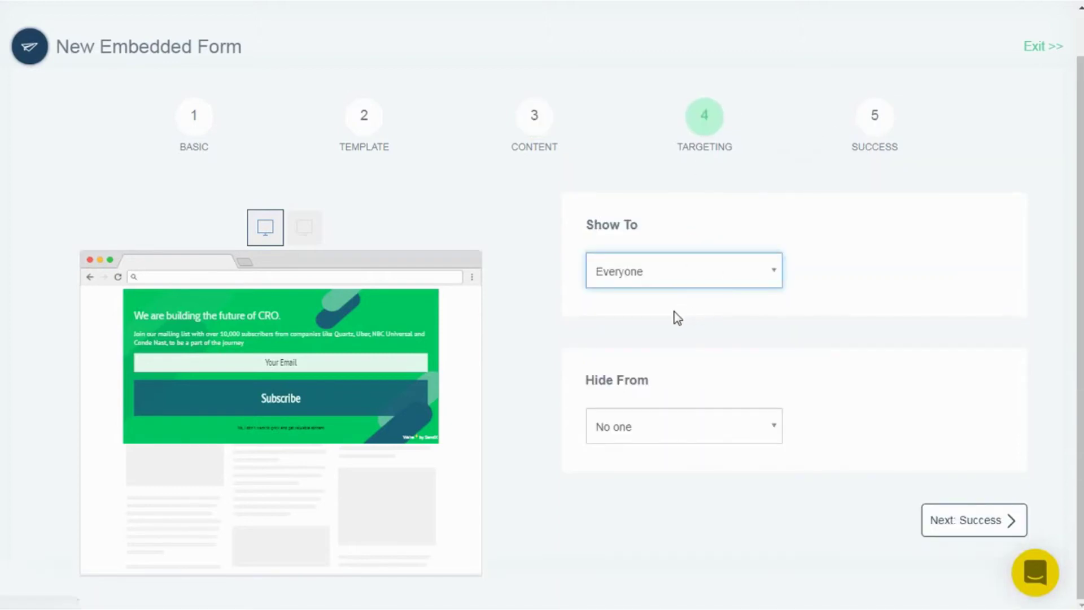
{"action": "left_click", "coordinate": [692, 282]}
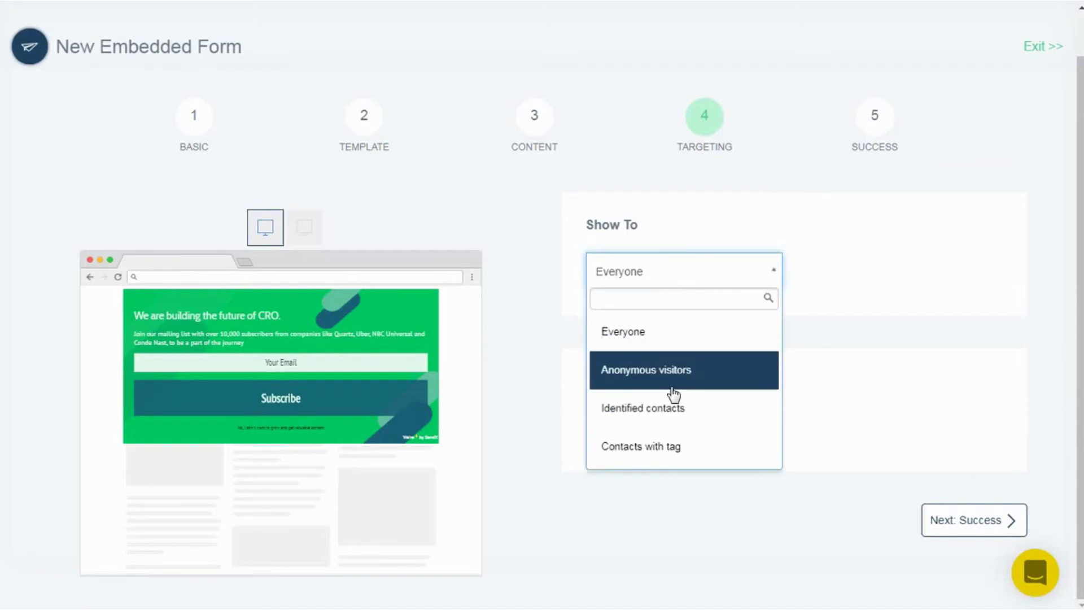
{"action": "left_click", "coordinate": [906, 371]}
{"action": "left_click", "coordinate": [716, 434]}
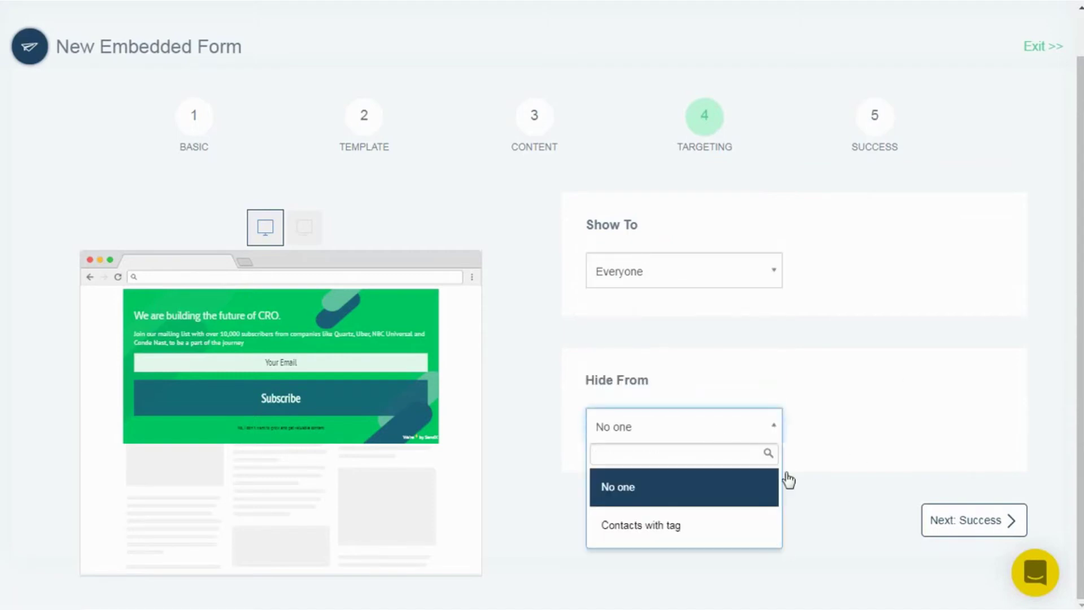
{"action": "left_click", "coordinate": [876, 436]}
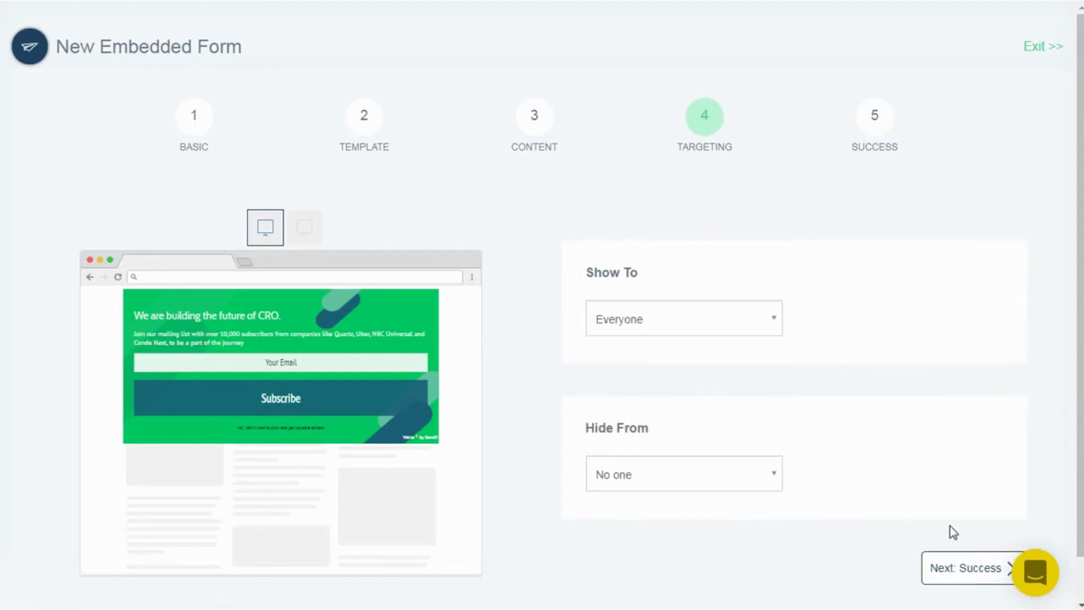
Review the status and after-submission options in the Success stage and submit the embedded form
{"action": "left_click", "coordinate": [870, 139]}
{"action": "scroll", "coordinate": [869, 238], "scroll_direction": "down", "scroll_amount": 3}
{"action": "scroll", "coordinate": [869, 251], "scroll_direction": "down", "scroll_amount": 1}
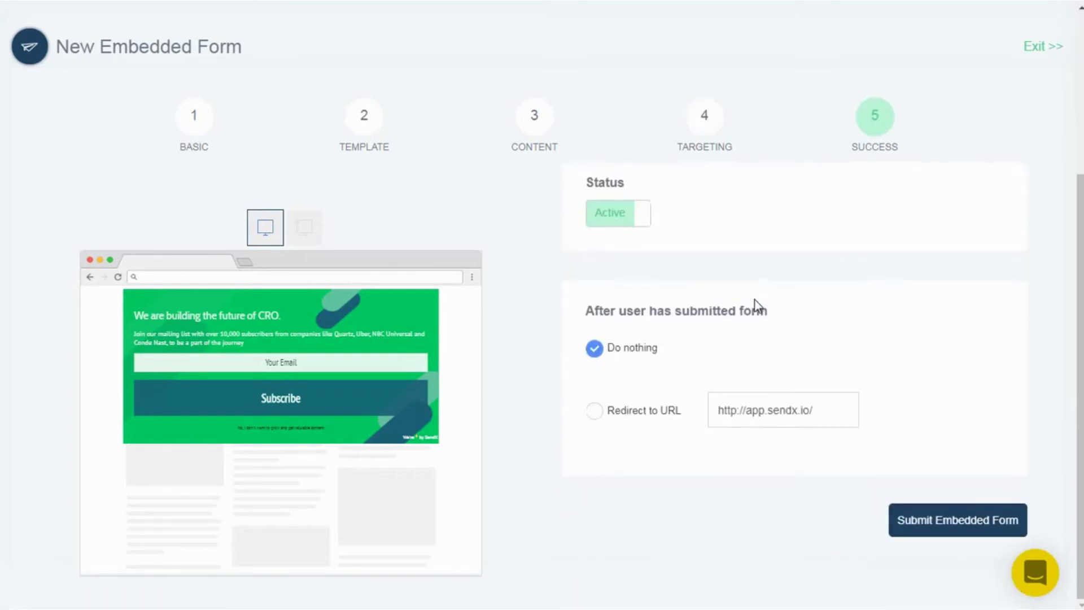
{"action": "scroll", "coordinate": [749, 298], "scroll_direction": "up", "scroll_amount": 4}
{"action": "scroll", "coordinate": [742, 298], "scroll_direction": "down", "scroll_amount": 4}
{"action": "left_click", "coordinate": [946, 530]}
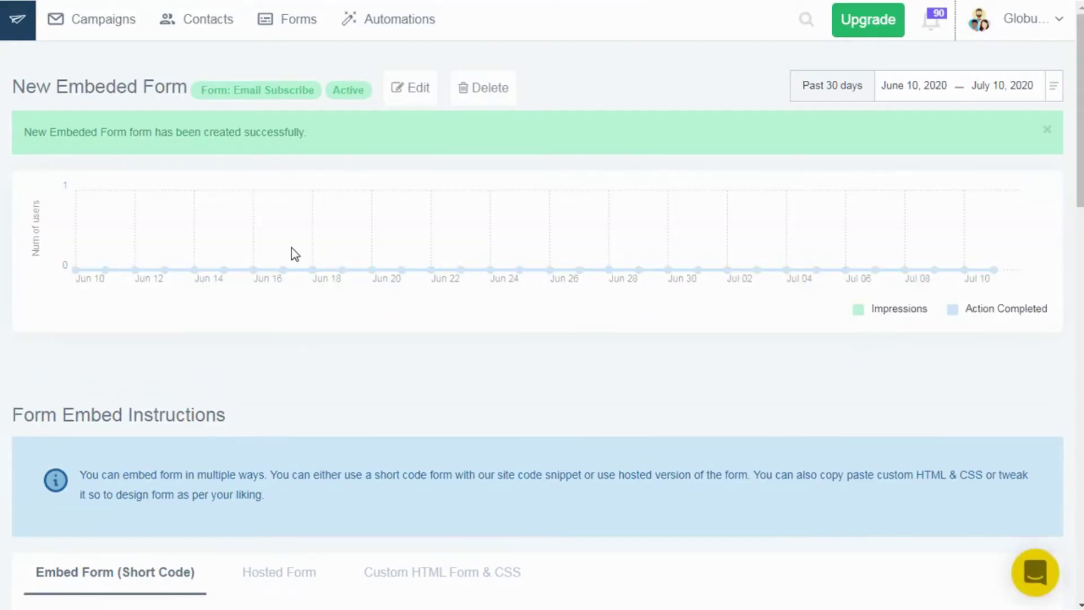
Examine the new form's embed instructions and highlight the full JavaScript snippet below the HTML form short code
{"action": "scroll", "coordinate": [292, 247], "scroll_direction": "down", "scroll_amount": 5}
{"action": "scroll", "coordinate": [296, 255], "scroll_direction": "up", "scroll_amount": 5}
{"action": "scroll", "coordinate": [189, 154], "scroll_direction": "down", "scroll_amount": 9}
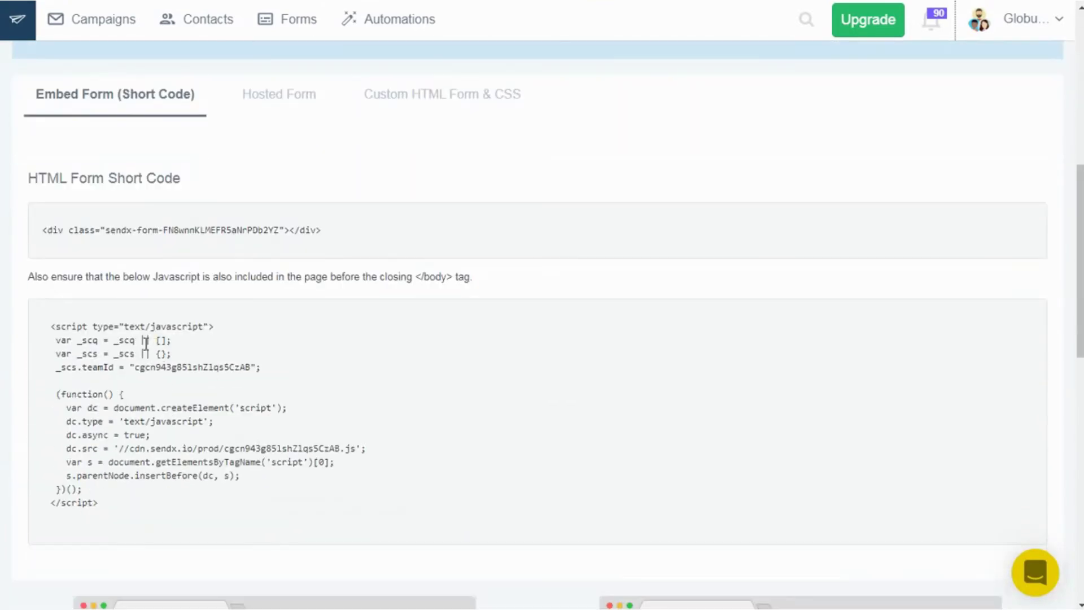
{"action": "left_click_drag", "start_coordinate": [112, 510], "coordinate": [31, 346]}
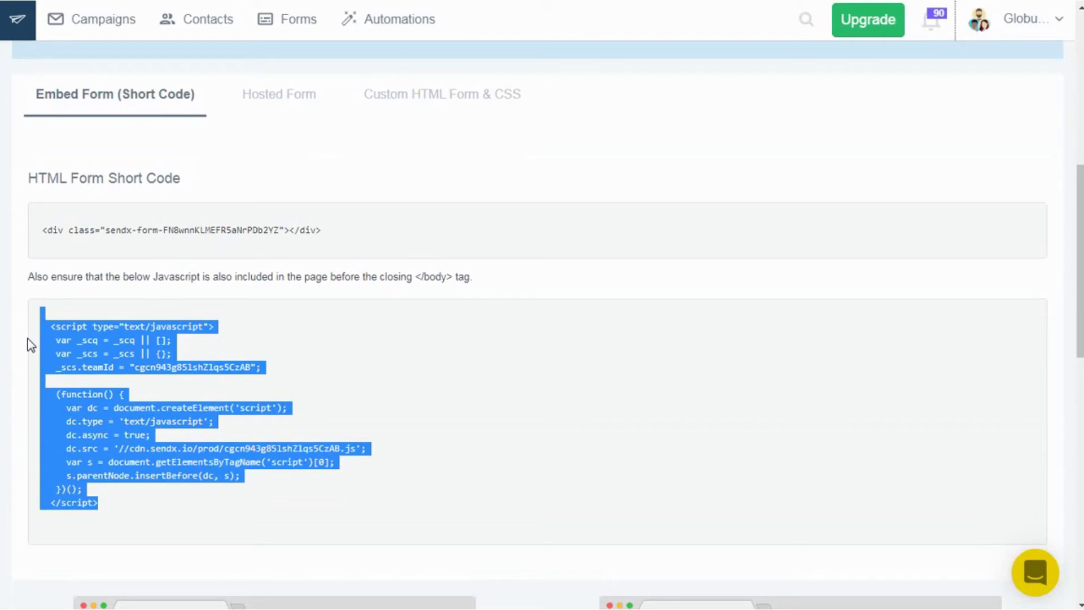
{"action": "scroll", "coordinate": [173, 155], "scroll_direction": "down", "scroll_amount": 2}
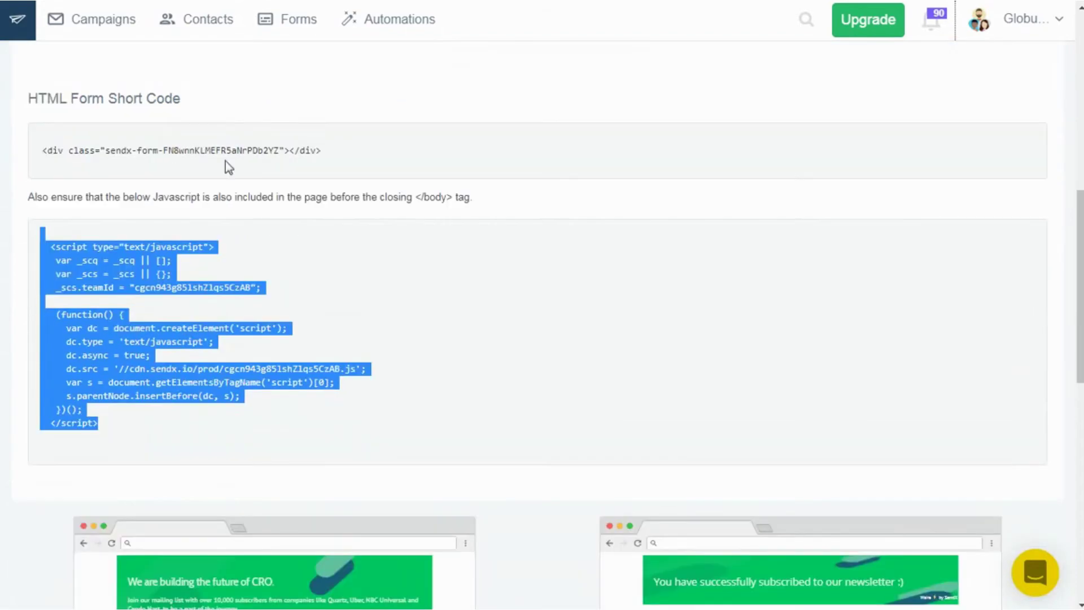
{"action": "scroll", "coordinate": [325, 221], "scroll_direction": "up", "scroll_amount": 2}
{"action": "scroll", "coordinate": [281, 149], "scroll_direction": "down", "scroll_amount": 2}
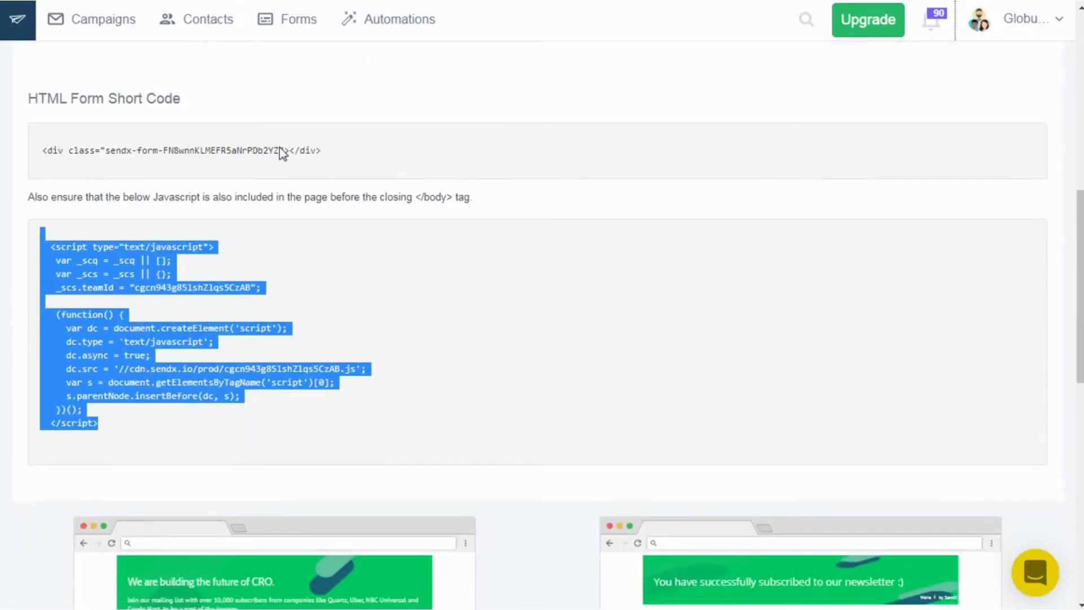
Return to Forms, start a new landing page form with the default name and continue to its templates
{"action": "left_click", "coordinate": [305, 33]}
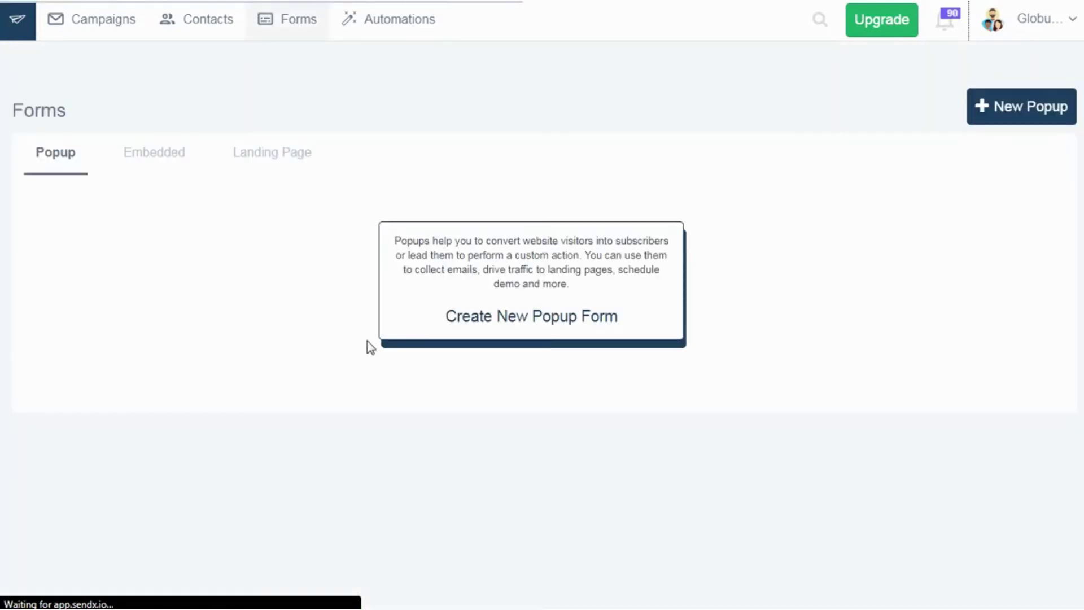
{"action": "left_click", "coordinate": [259, 157]}
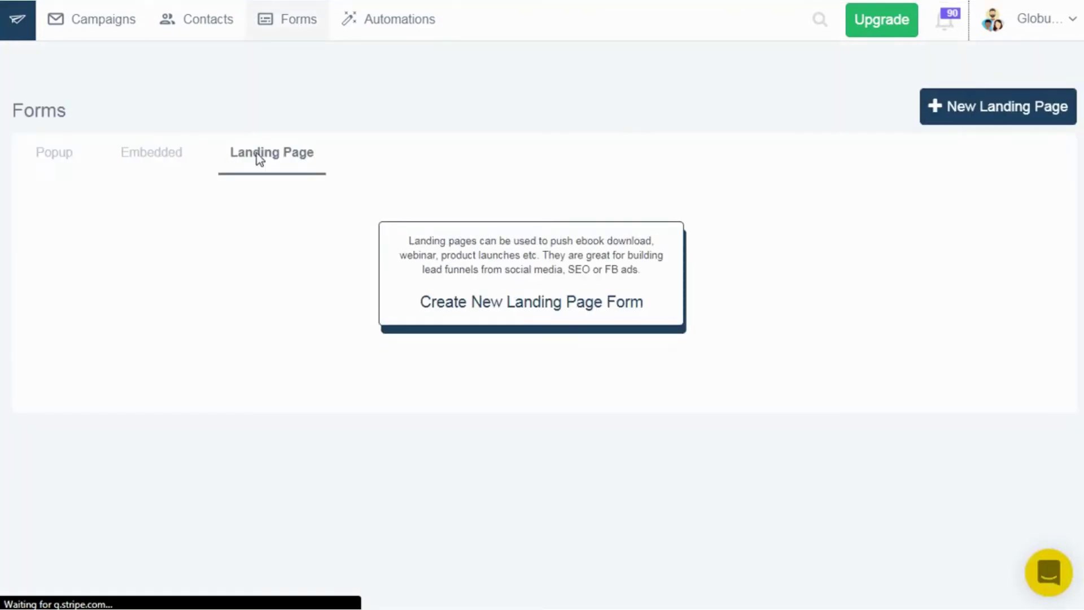
{"action": "left_click", "coordinate": [479, 310]}
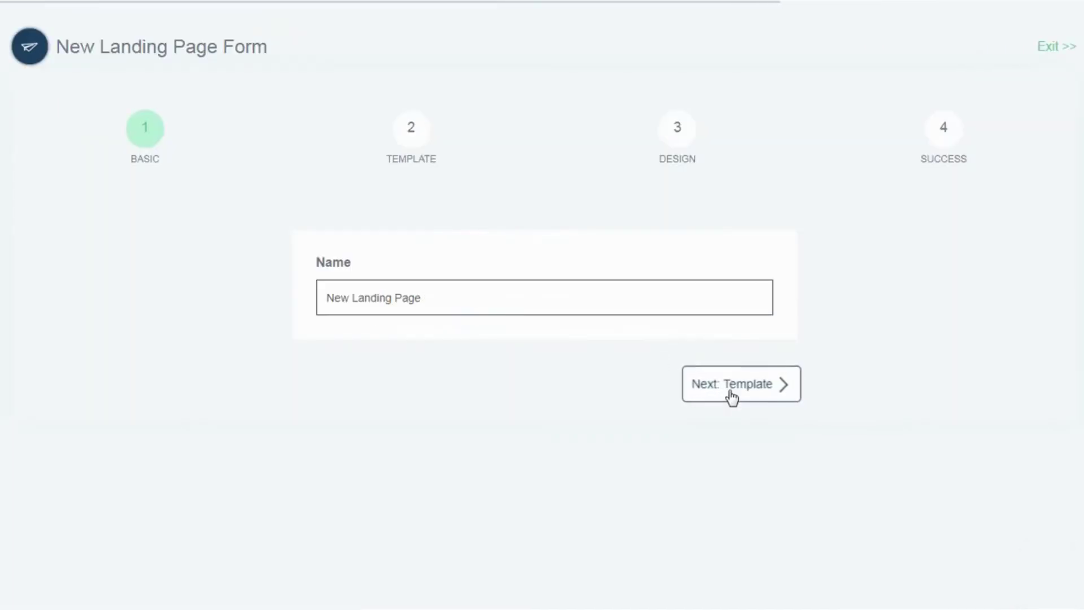
{"action": "left_click", "coordinate": [731, 396]}
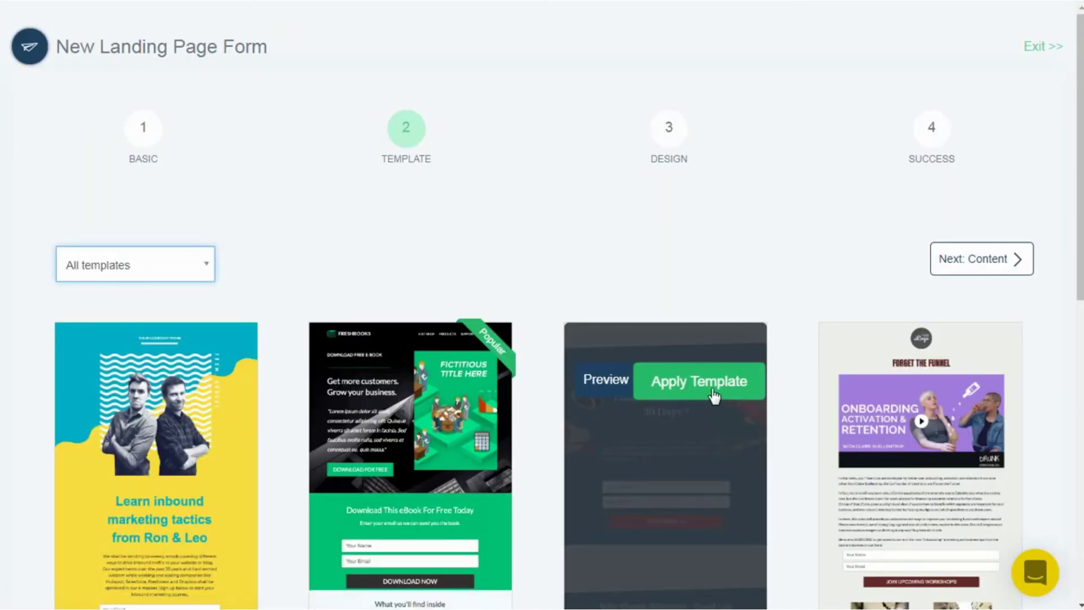
Look through the landing page templates and apply the Ebook Classico template, accepting the replacement of existing content
{"action": "scroll", "coordinate": [282, 378], "scroll_direction": "down", "scroll_amount": 3}
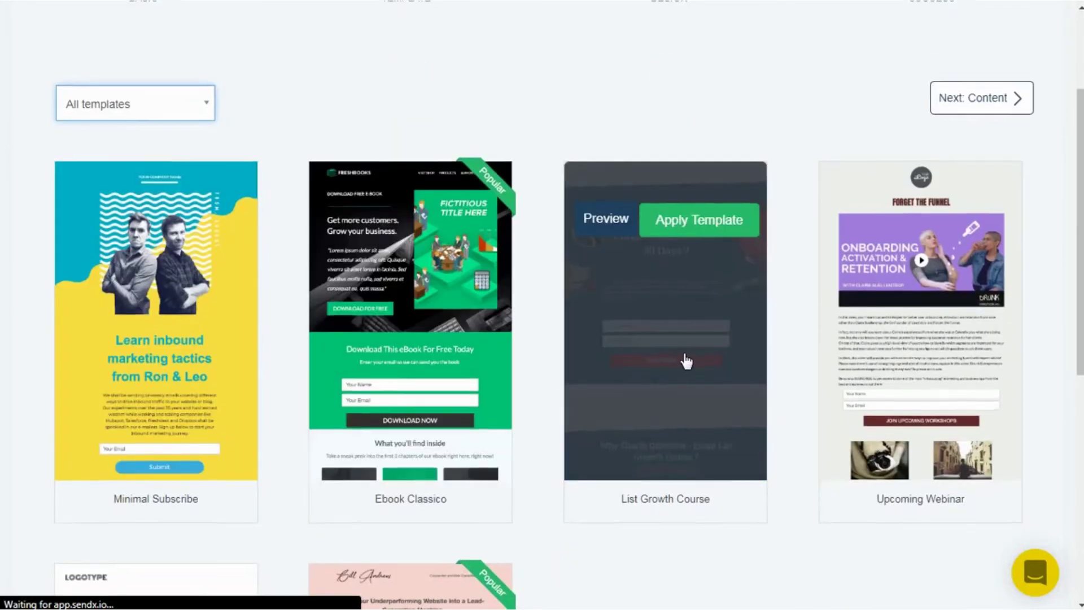
{"action": "scroll", "coordinate": [701, 360], "scroll_direction": "down", "scroll_amount": 3}
{"action": "scroll", "coordinate": [779, 354], "scroll_direction": "up", "scroll_amount": 6}
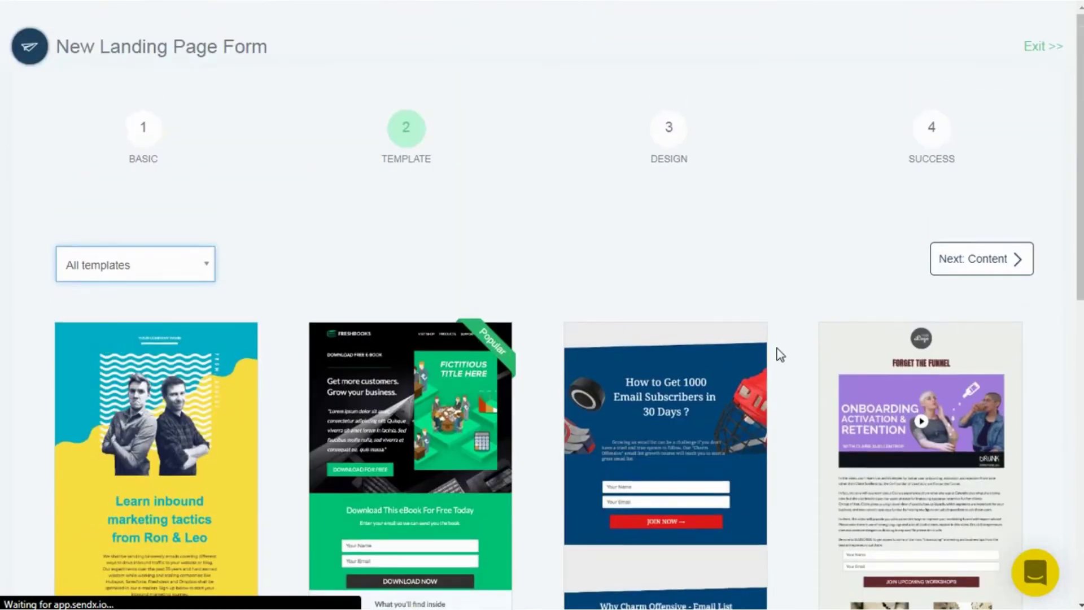
{"action": "scroll", "coordinate": [781, 355], "scroll_direction": "down", "scroll_amount": 4}
{"action": "scroll", "coordinate": [533, 287], "scroll_direction": "up", "scroll_amount": 2}
{"action": "left_click", "coordinate": [427, 336]}
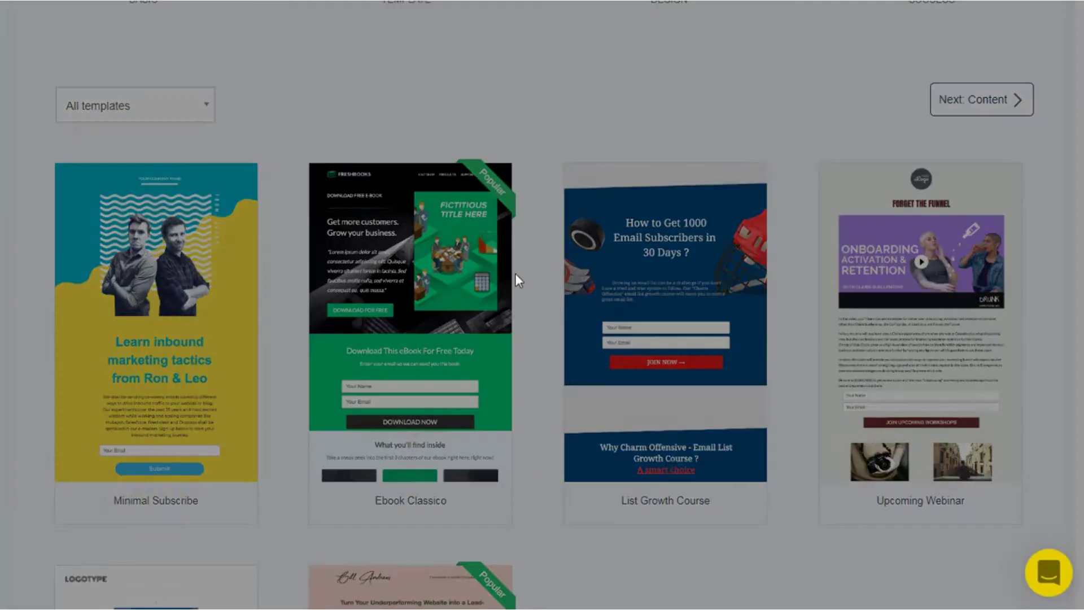
{"action": "left_click", "coordinate": [852, 56]}
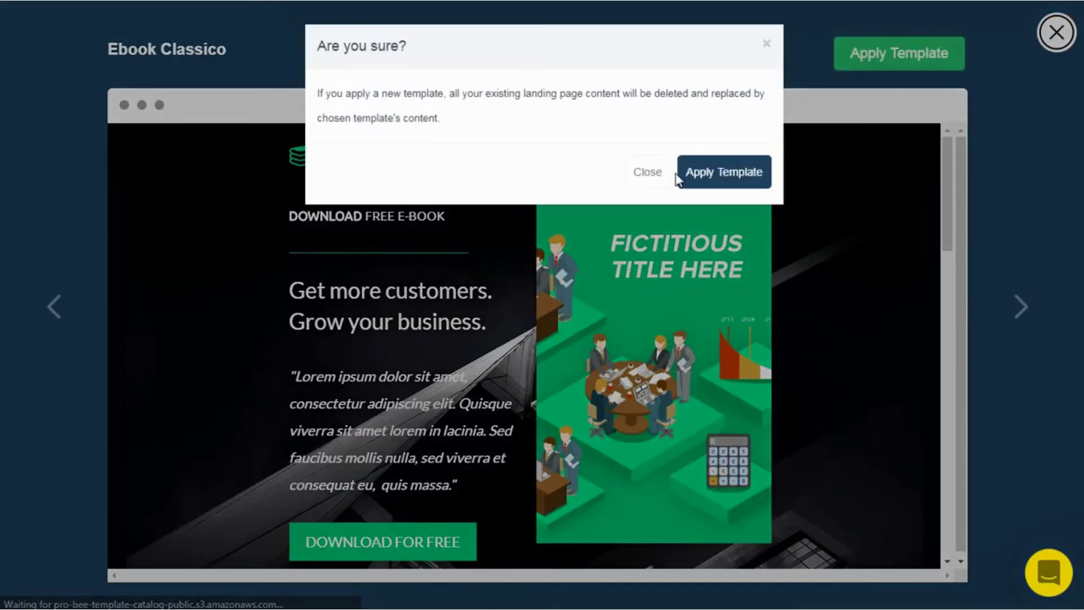
{"action": "left_click", "coordinate": [686, 172]}
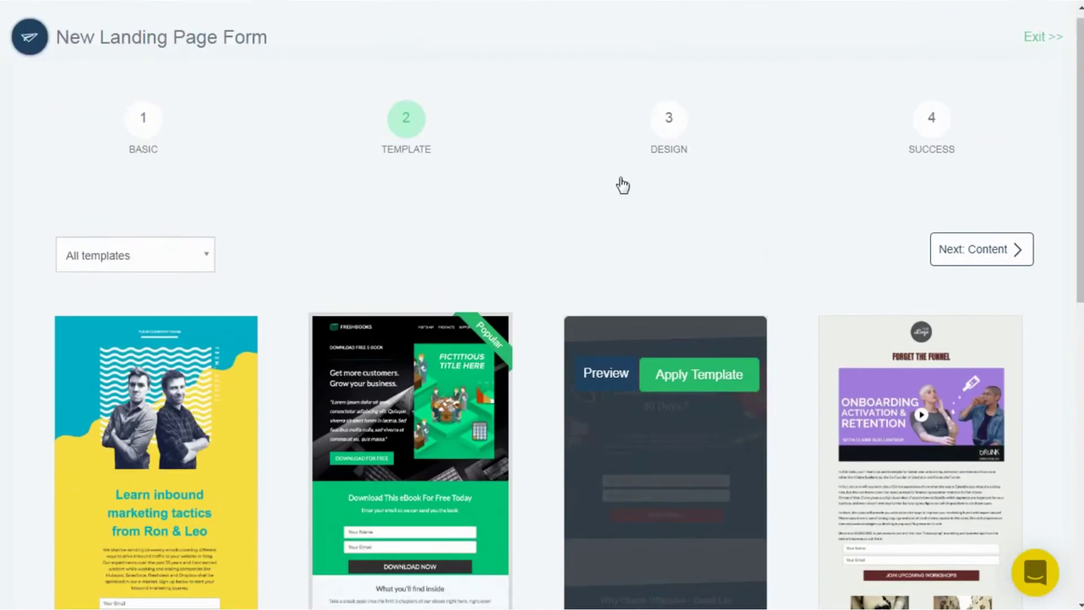
Go to the Design stage and examine the Ebook Classico layout, the content blocks, and the Custom CSS and Custom JS fields
{"action": "left_click", "coordinate": [684, 139]}
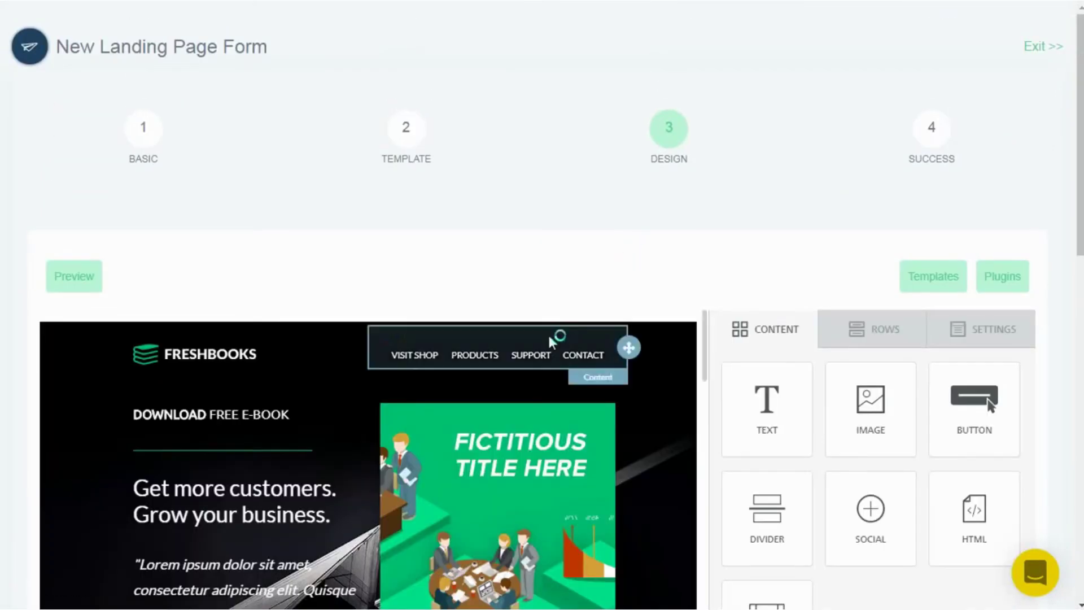
{"action": "scroll", "coordinate": [553, 342], "scroll_direction": "down", "scroll_amount": 5}
{"action": "scroll", "coordinate": [549, 336], "scroll_direction": "up", "scroll_amount": 5}
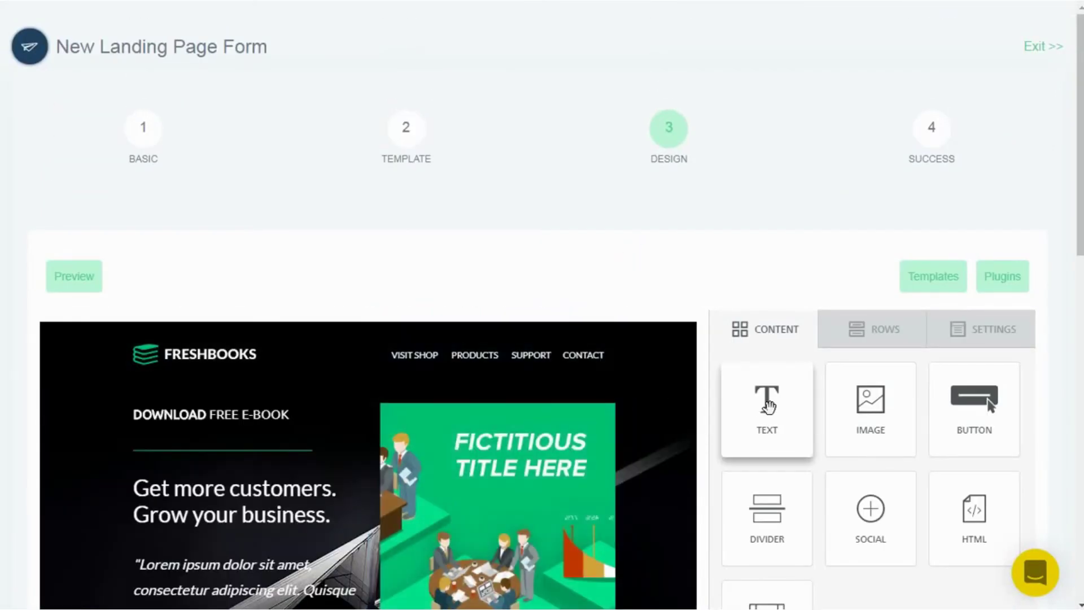
{"action": "scroll", "coordinate": [769, 403], "scroll_direction": "down", "scroll_amount": 4}
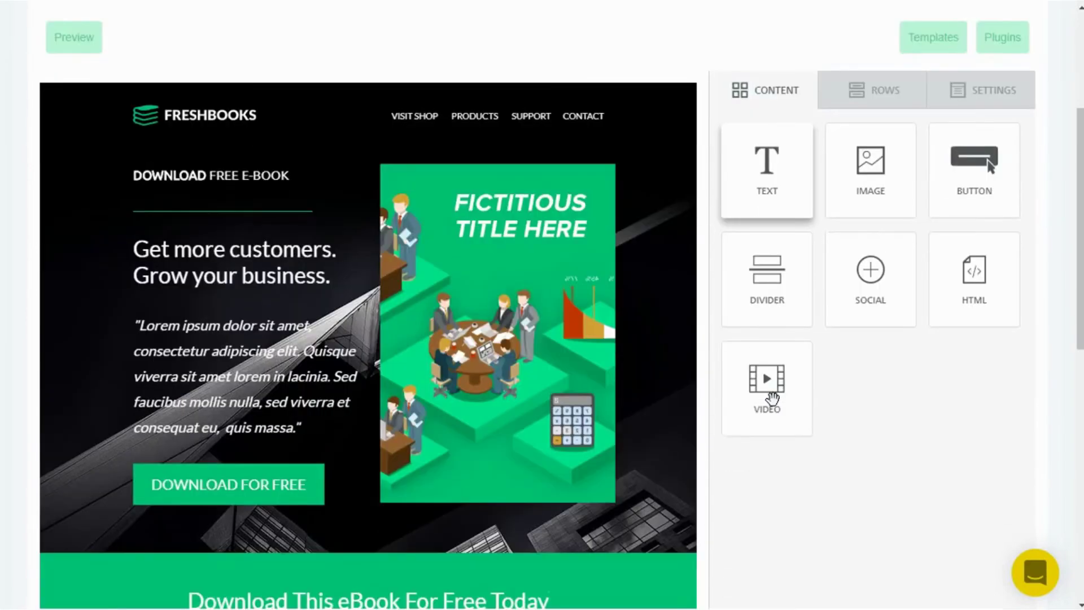
{"action": "scroll", "coordinate": [773, 399], "scroll_direction": "down", "scroll_amount": 5}
{"action": "scroll", "coordinate": [773, 399], "scroll_direction": "down", "scroll_amount": 3}
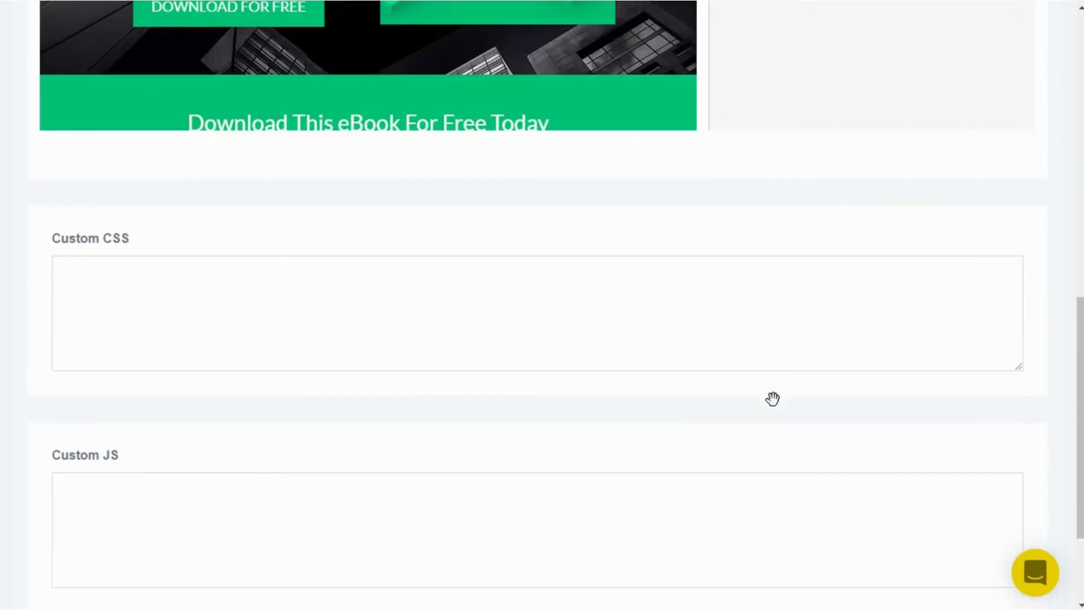
Examine the Ebook Classico page sections from header to chapter previews, and try placing a text block into the layout
{"action": "scroll", "coordinate": [772, 399], "scroll_direction": "up", "scroll_amount": 12}
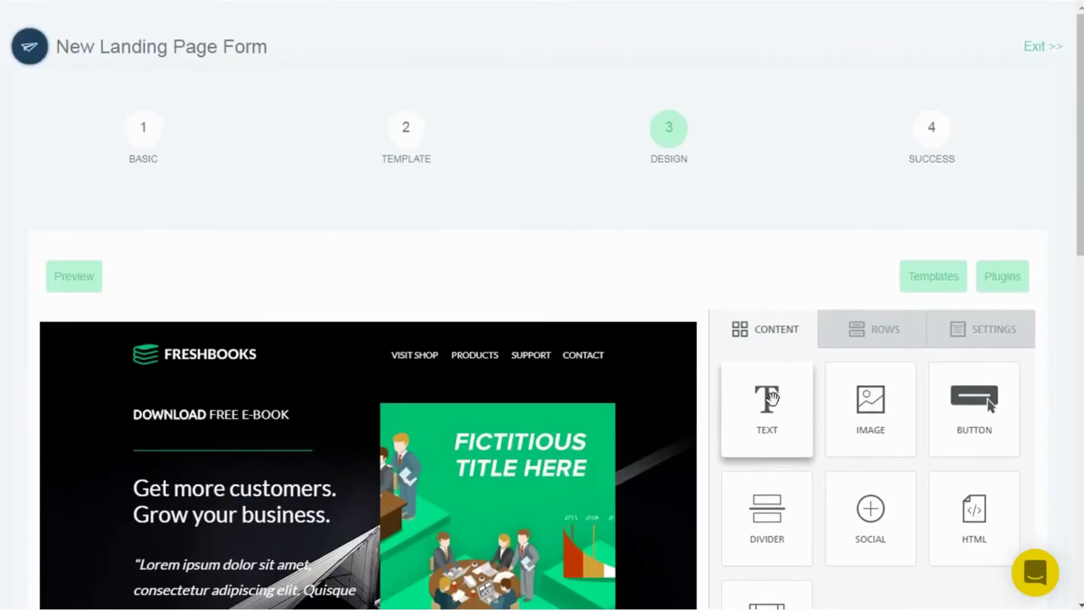
{"action": "left_click_drag", "start_coordinate": [771, 399], "coordinate": [625, 565]}
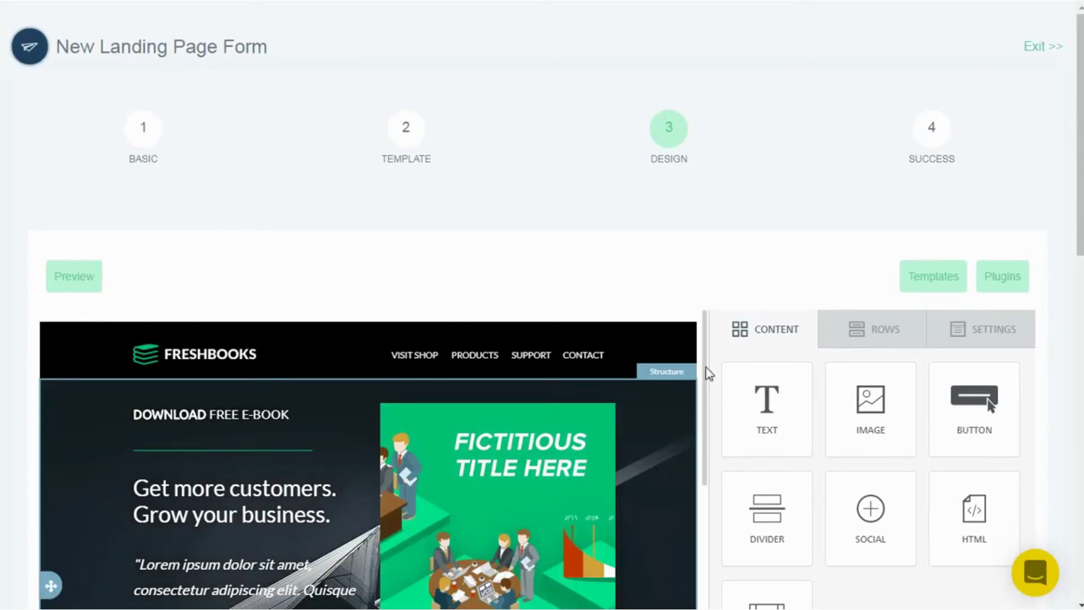
{"action": "scroll", "coordinate": [825, 365], "scroll_direction": "down", "scroll_amount": 3}
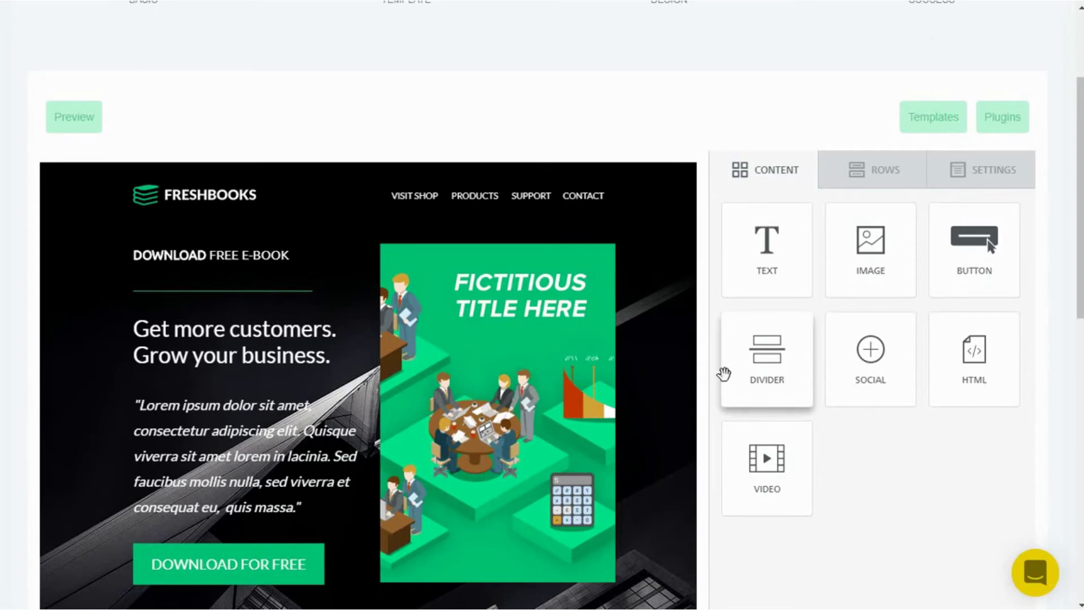
{"action": "scroll", "coordinate": [426, 269], "scroll_direction": "down", "scroll_amount": 5}
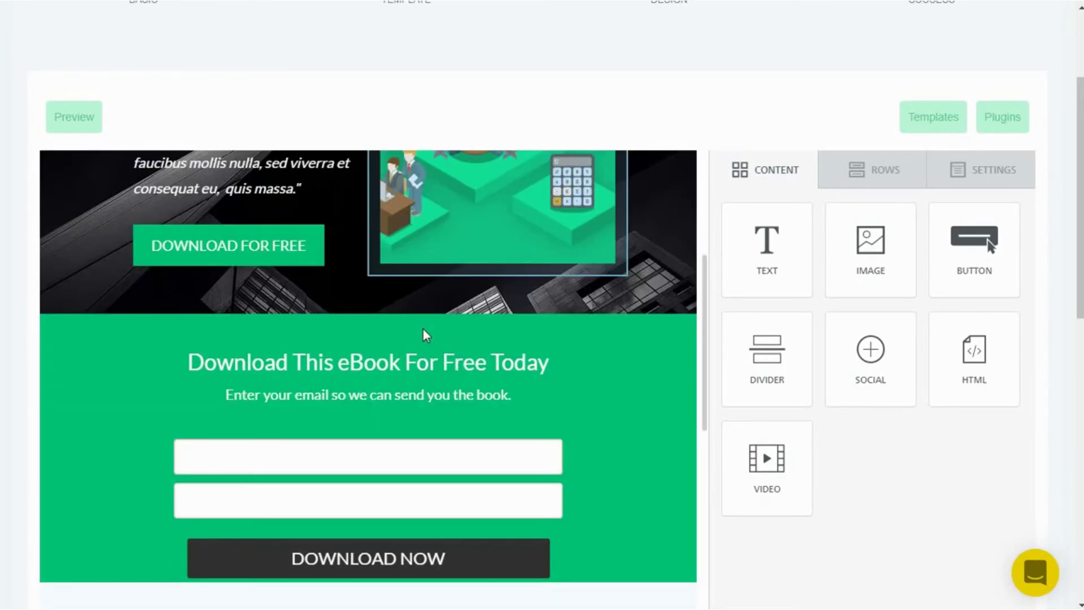
{"action": "scroll", "coordinate": [426, 335], "scroll_direction": "down", "scroll_amount": 5}
{"action": "scroll", "coordinate": [426, 335], "scroll_direction": "up", "scroll_amount": 13}
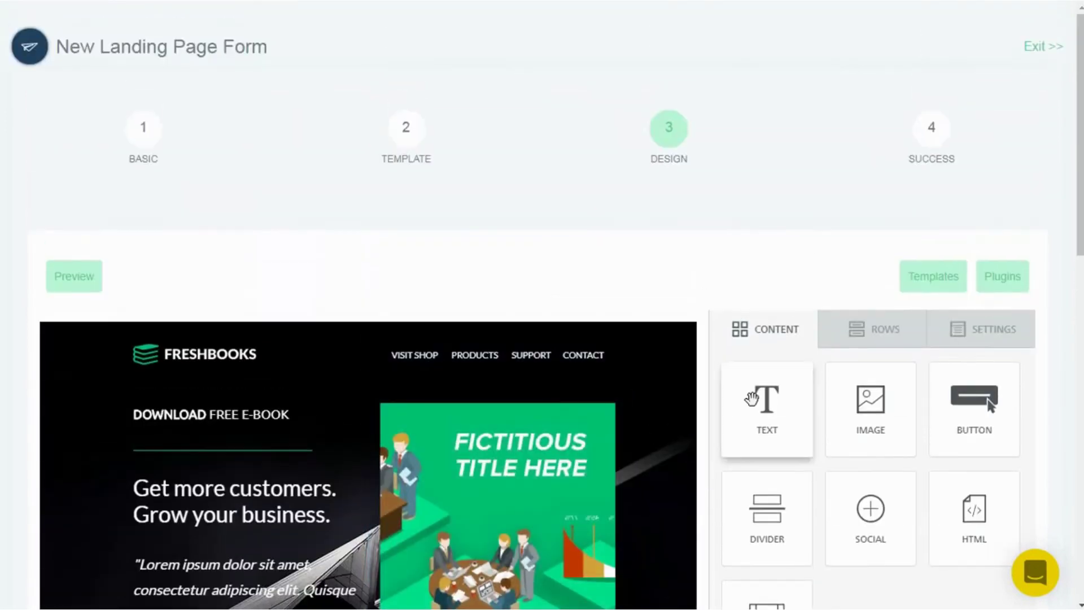
{"action": "left_click_drag", "start_coordinate": [752, 400], "coordinate": [202, 455]}
{"action": "scroll", "coordinate": [371, 444], "scroll_direction": "down", "scroll_amount": 3}
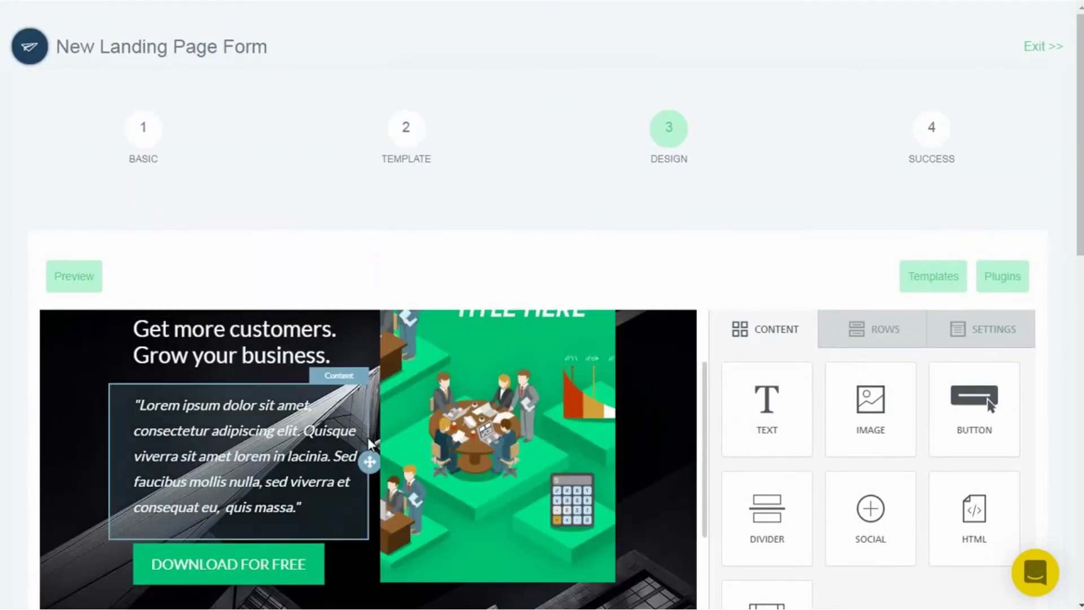
{"action": "scroll", "coordinate": [661, 422], "scroll_direction": "down", "scroll_amount": 10}
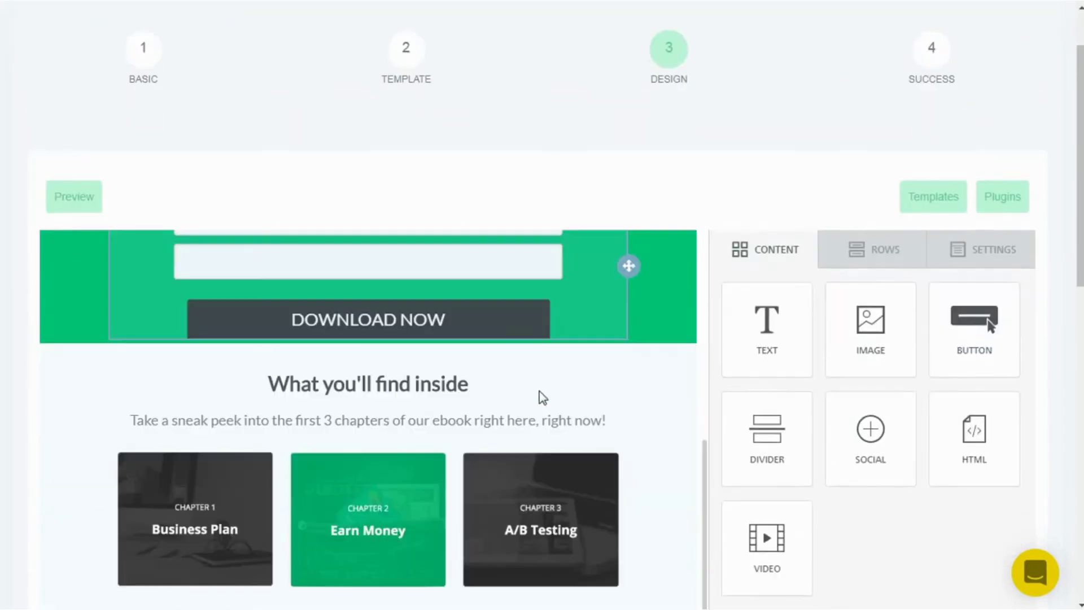
{"action": "scroll", "coordinate": [339, 367], "scroll_direction": "up", "scroll_amount": 8}
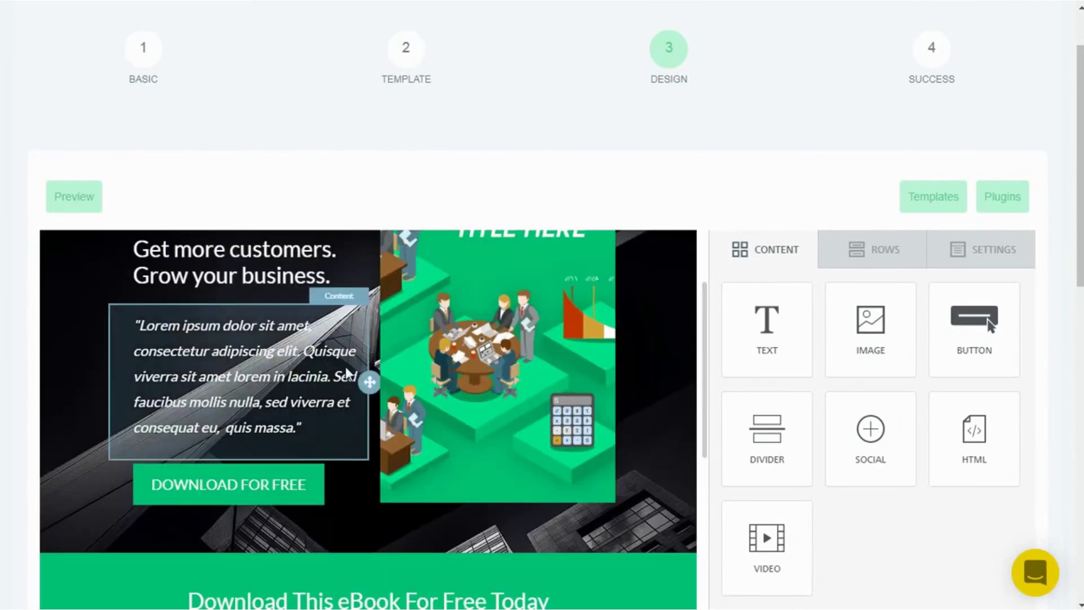
{"action": "scroll", "coordinate": [824, 389], "scroll_direction": "up", "scroll_amount": 3}
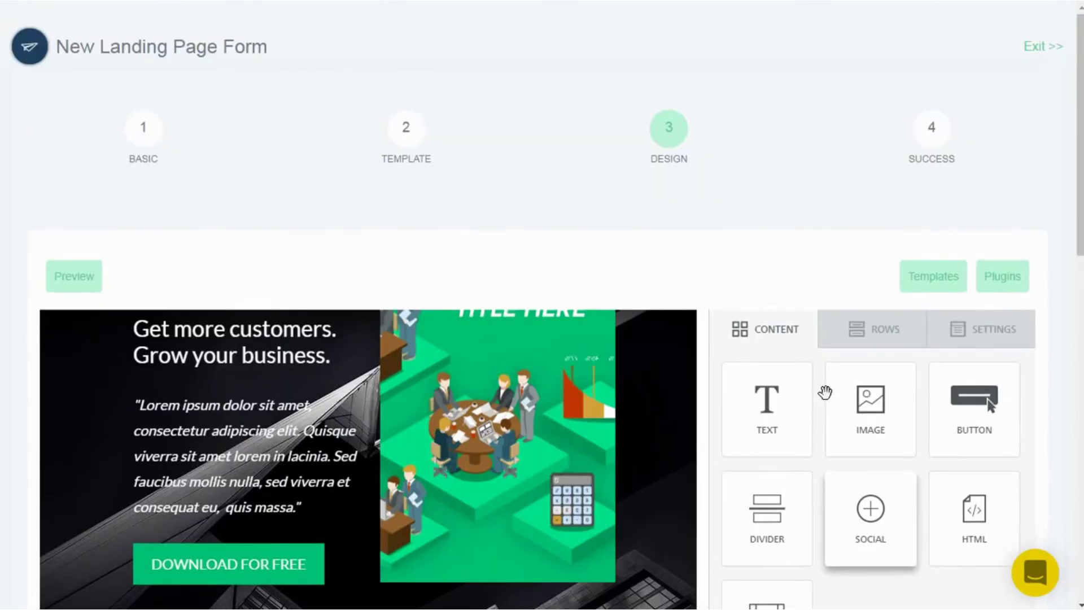
Go to the Success stage, keep its default settings, submit the landing page form and look over the resulting page
{"action": "left_click", "coordinate": [937, 140]}
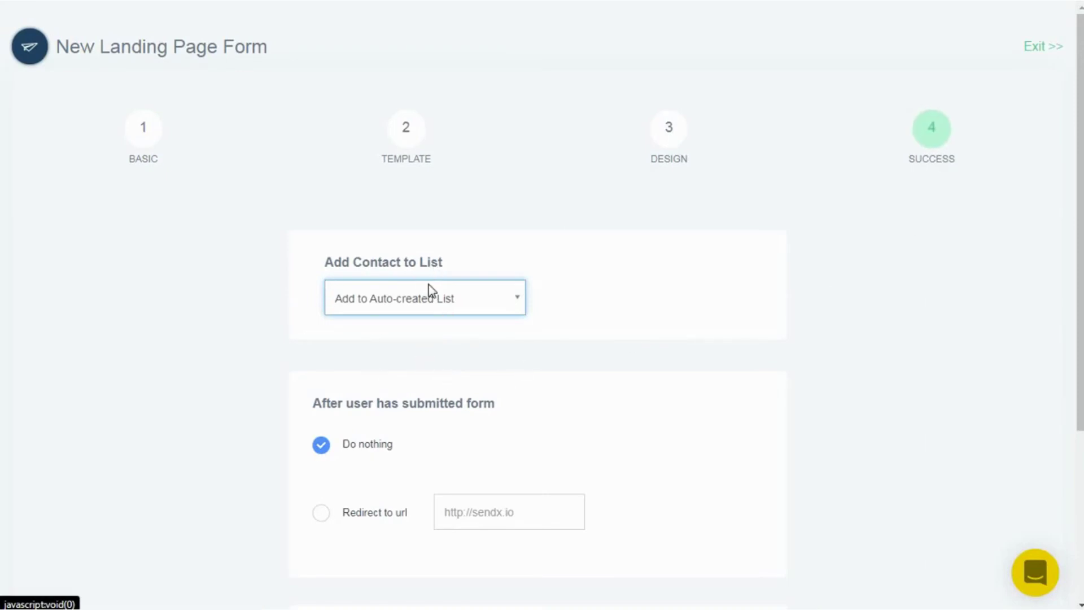
{"action": "scroll", "coordinate": [362, 457], "scroll_direction": "down", "scroll_amount": 5}
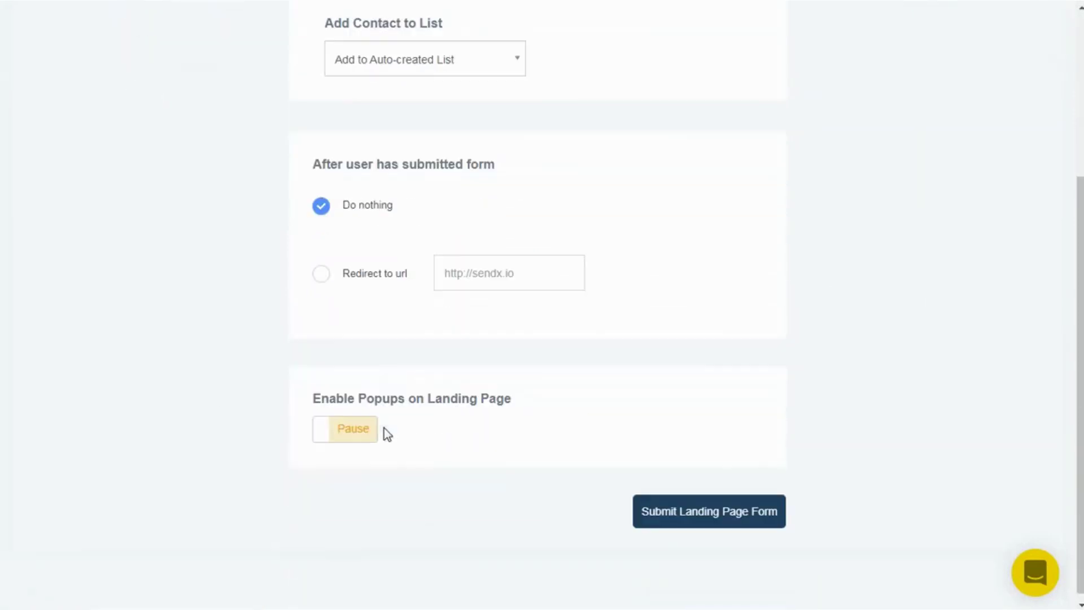
{"action": "scroll", "coordinate": [384, 429], "scroll_direction": "down", "scroll_amount": 1}
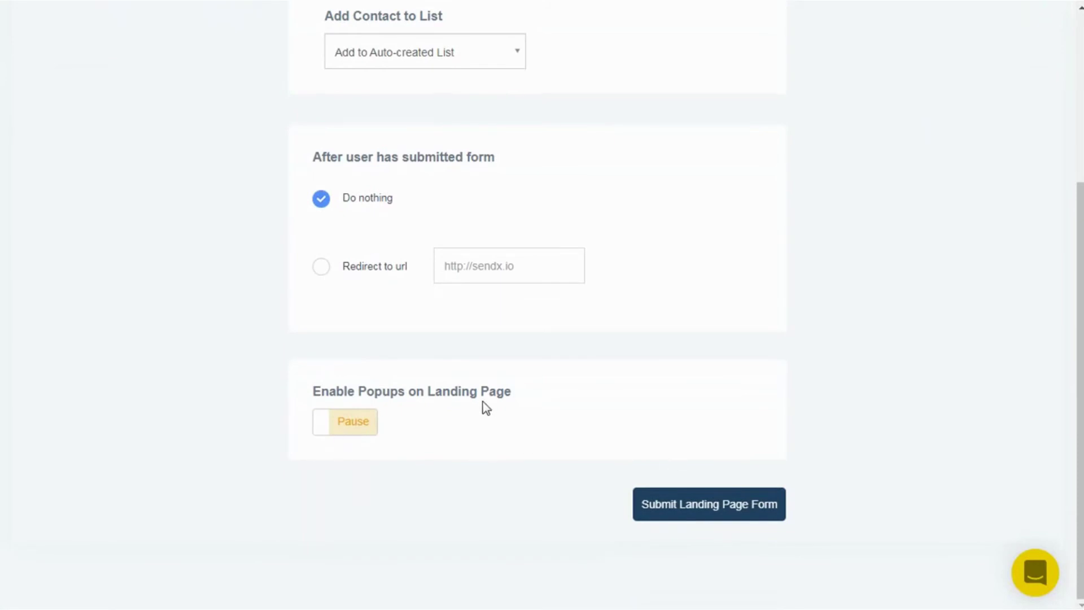
{"action": "left_click", "coordinate": [646, 498]}
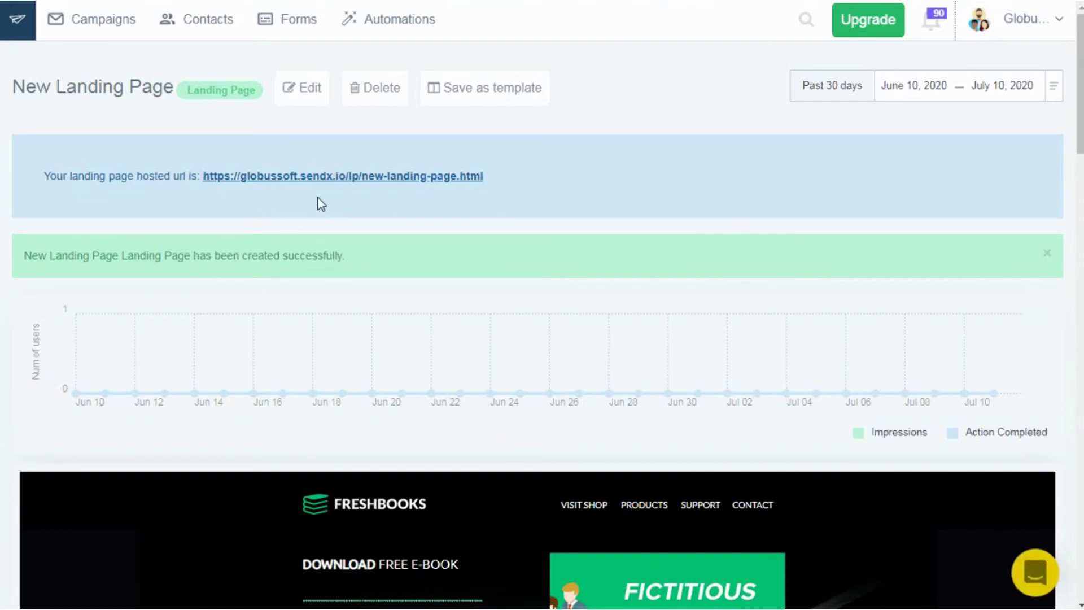
{"action": "scroll", "coordinate": [310, 341], "scroll_direction": "down", "scroll_amount": 3}
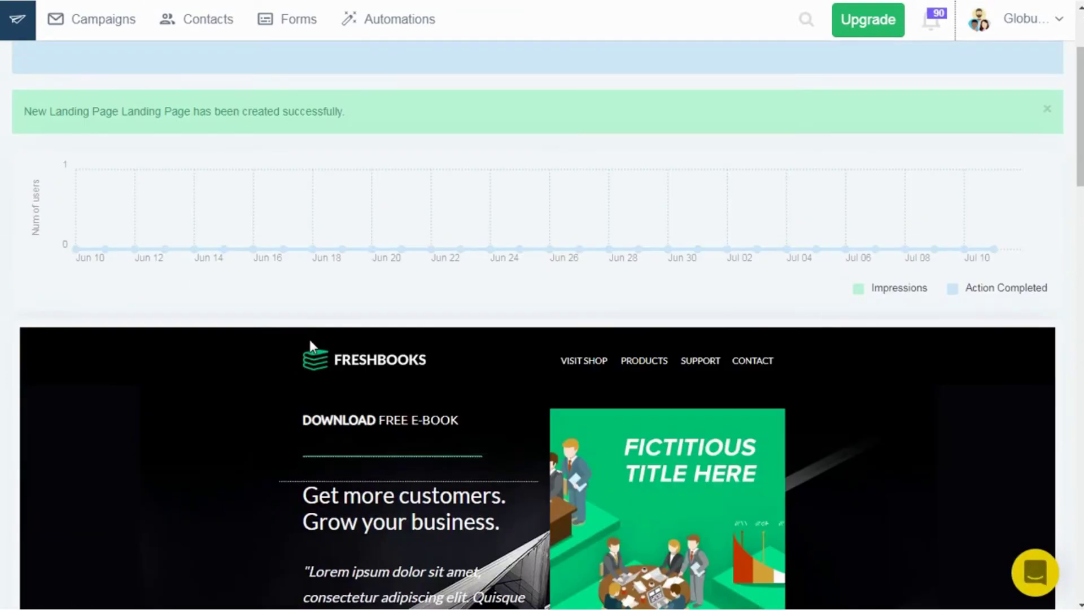
{"action": "scroll", "coordinate": [310, 341], "scroll_direction": "up", "scroll_amount": 3}
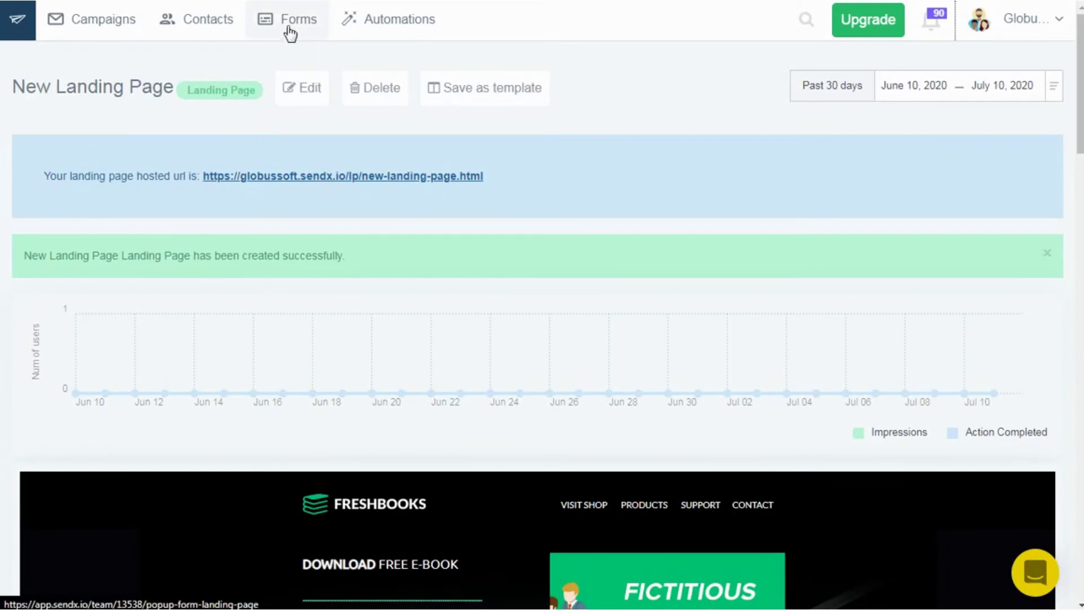
Return to Forms, start a new popup with the default name and goal, and continue to its templates
{"action": "left_click", "coordinate": [293, 23]}
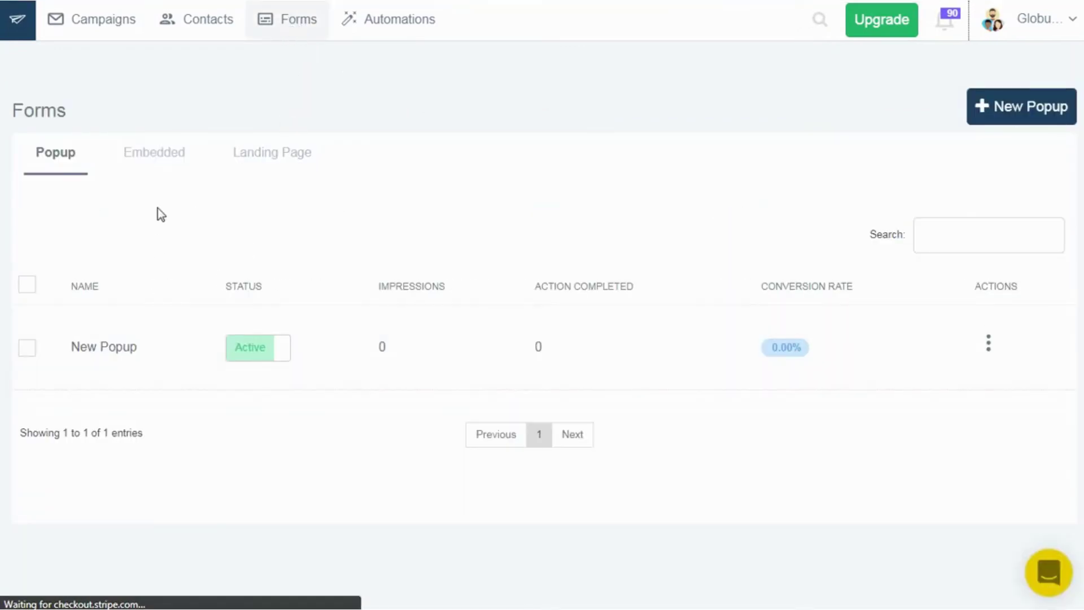
{"action": "left_click", "coordinate": [1018, 101]}
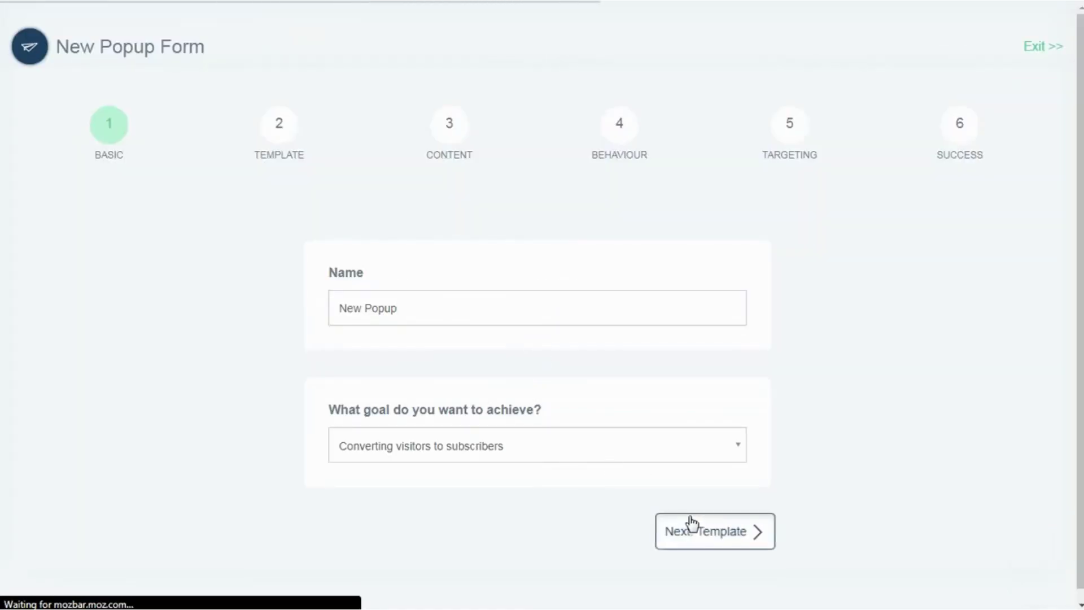
{"action": "left_click", "coordinate": [692, 522]}
Look through the popup templates, preview the Page Takeover Template and apply it
{"action": "scroll", "coordinate": [455, 439], "scroll_direction": "down", "scroll_amount": 4}
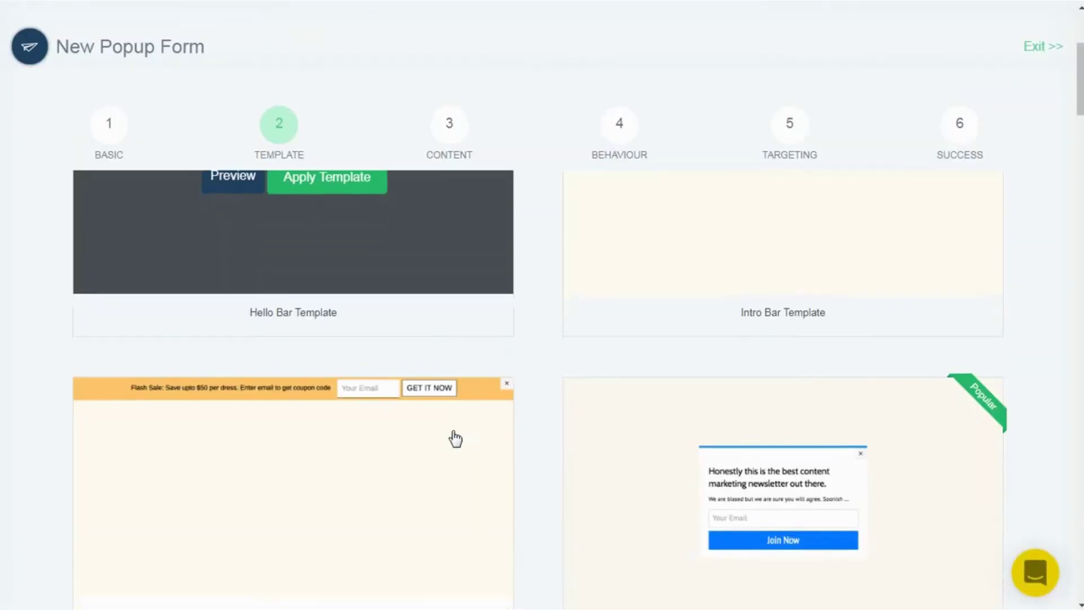
{"action": "scroll", "coordinate": [455, 439], "scroll_direction": "down", "scroll_amount": 15}
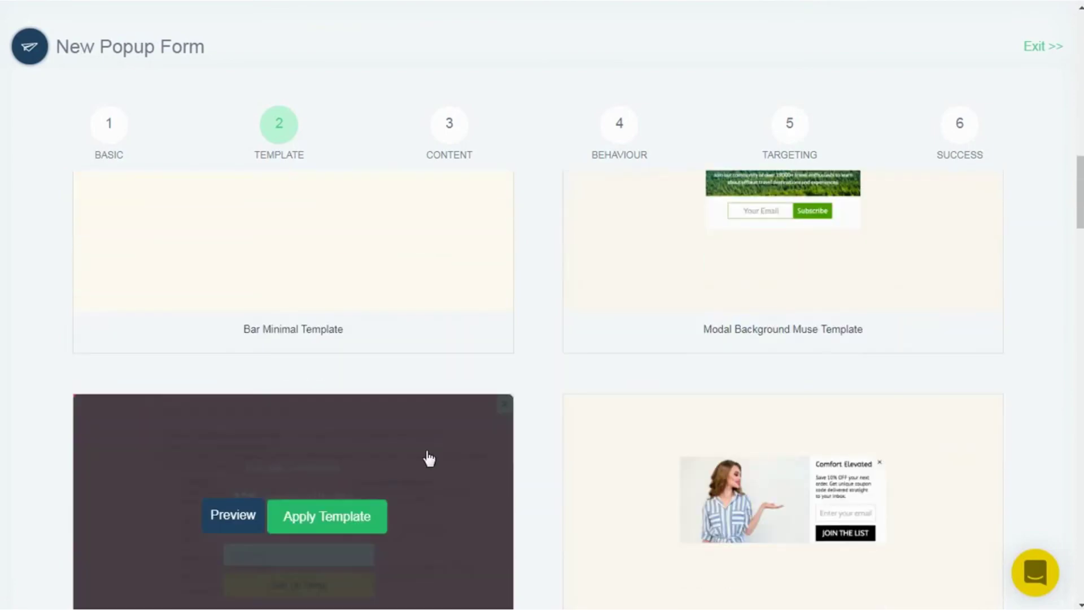
{"action": "scroll", "coordinate": [429, 459], "scroll_direction": "down", "scroll_amount": 3}
{"action": "left_click", "coordinate": [369, 398]}
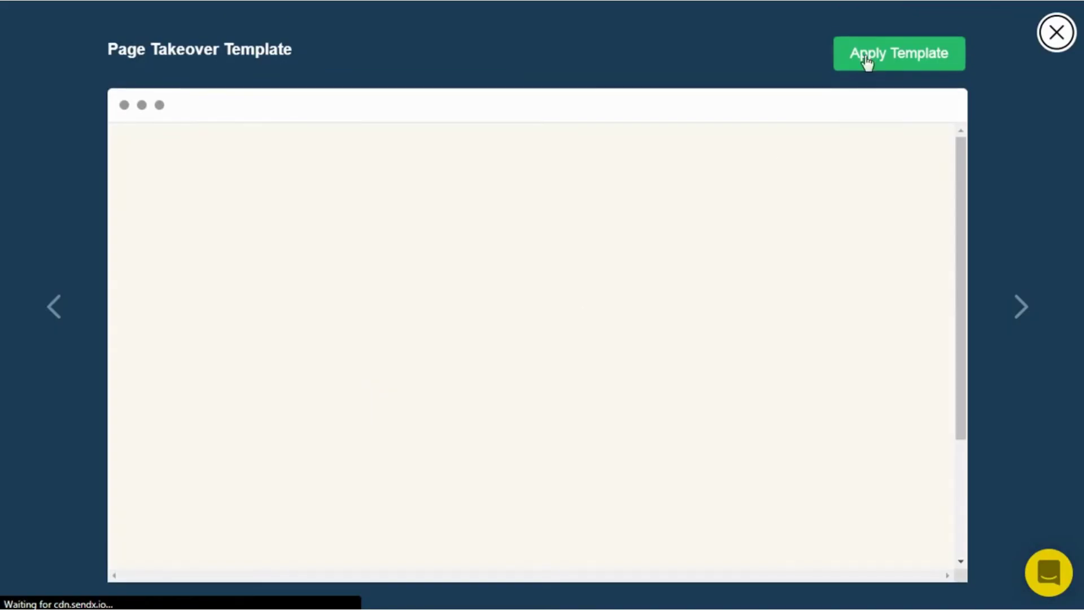
{"action": "left_click", "coordinate": [872, 39]}
{"action": "left_click", "coordinate": [751, 176]}
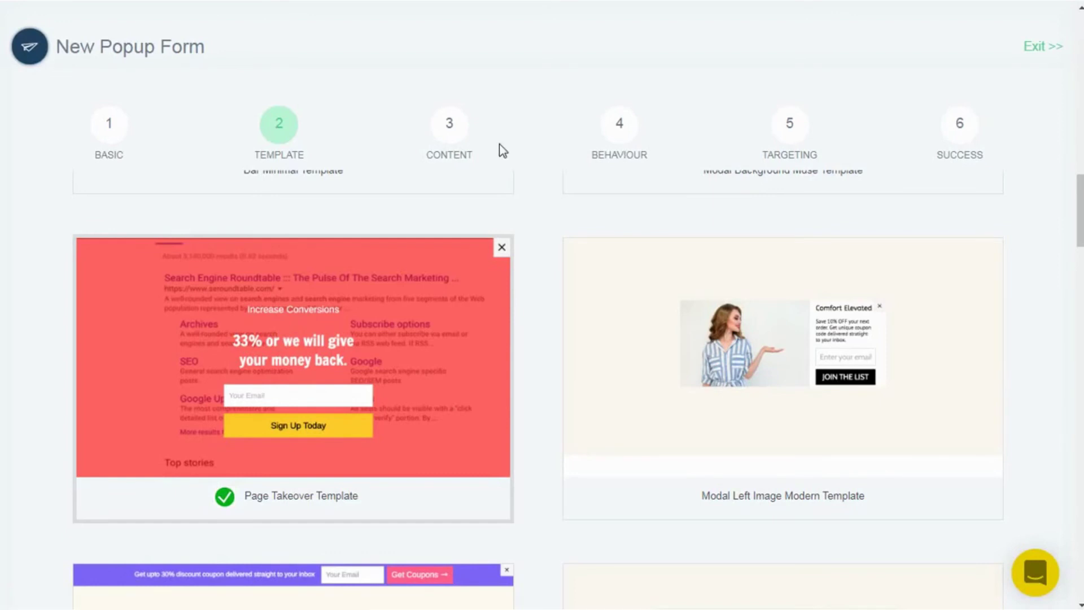
Go to the Content stage and examine the title and description styling, button text, close text, post-action texts and form fields
{"action": "left_click", "coordinate": [446, 126]}
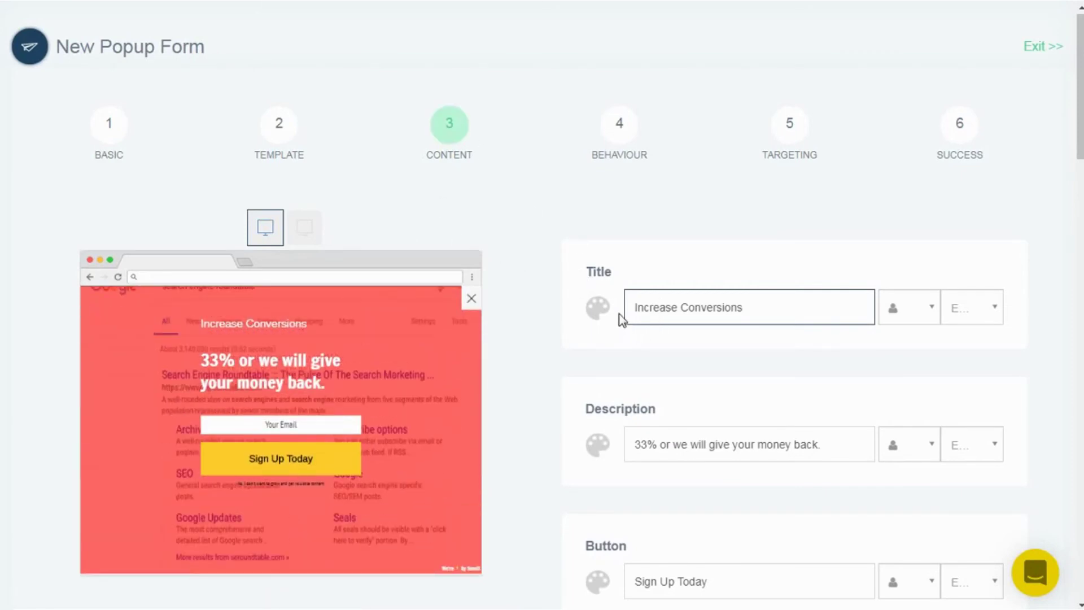
{"action": "left_click", "coordinate": [599, 309]}
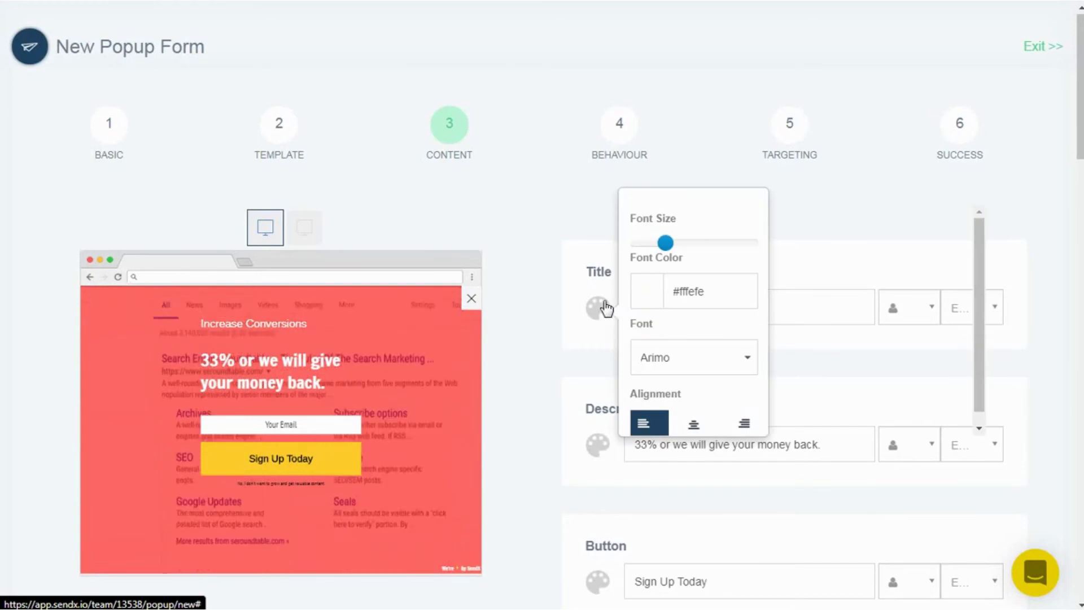
{"action": "left_click", "coordinate": [604, 309]}
{"action": "scroll", "coordinate": [599, 338], "scroll_direction": "down", "scroll_amount": 2}
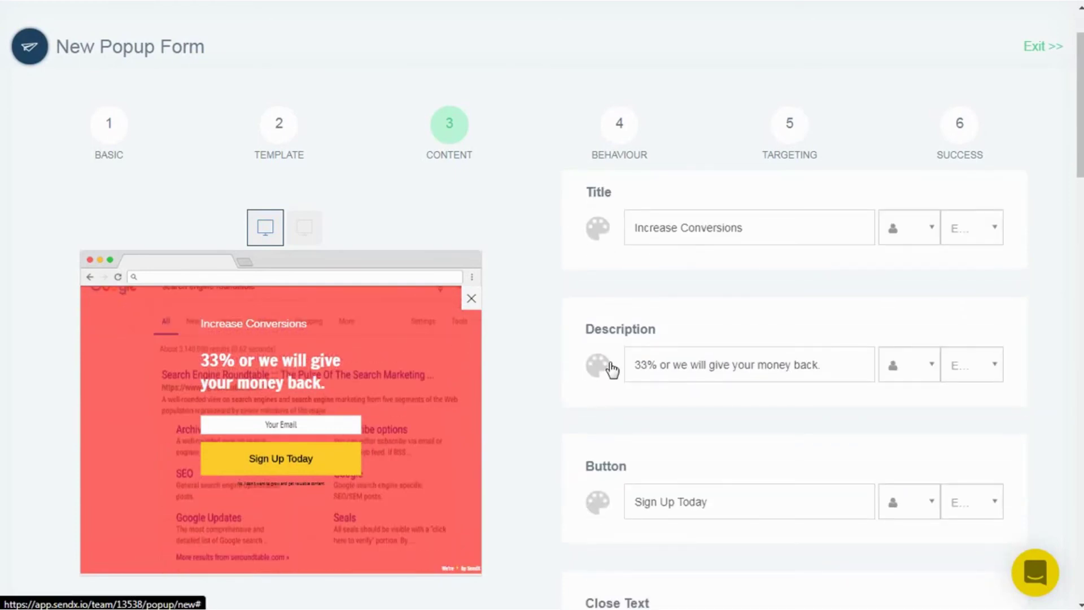
{"action": "left_click", "coordinate": [610, 369]}
{"action": "left_click", "coordinate": [610, 369]}
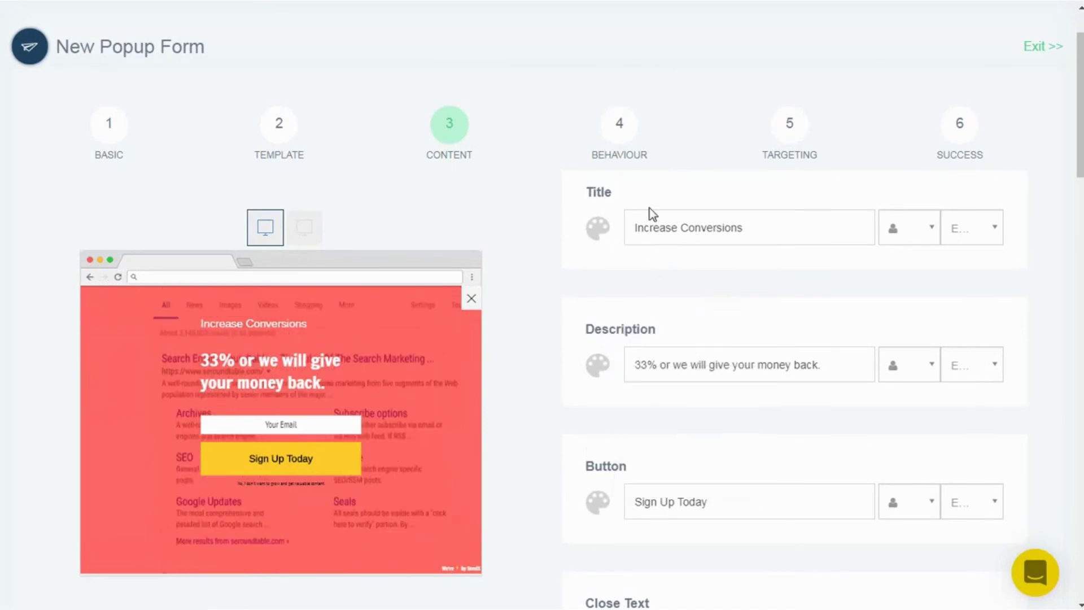
{"action": "scroll", "coordinate": [584, 354], "scroll_direction": "down", "scroll_amount": 2}
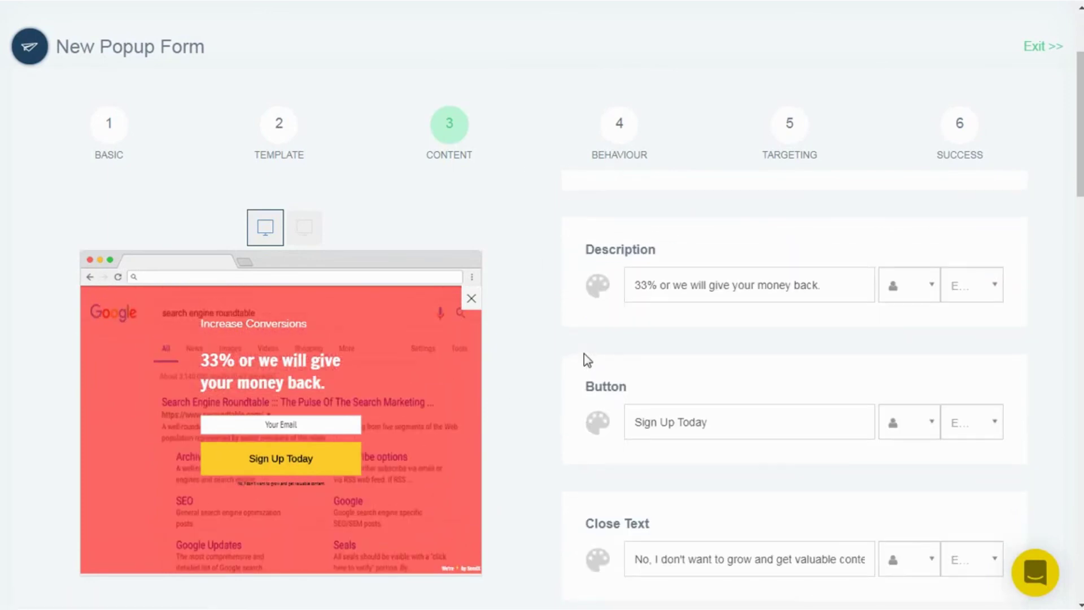
{"action": "left_click", "coordinate": [657, 423]}
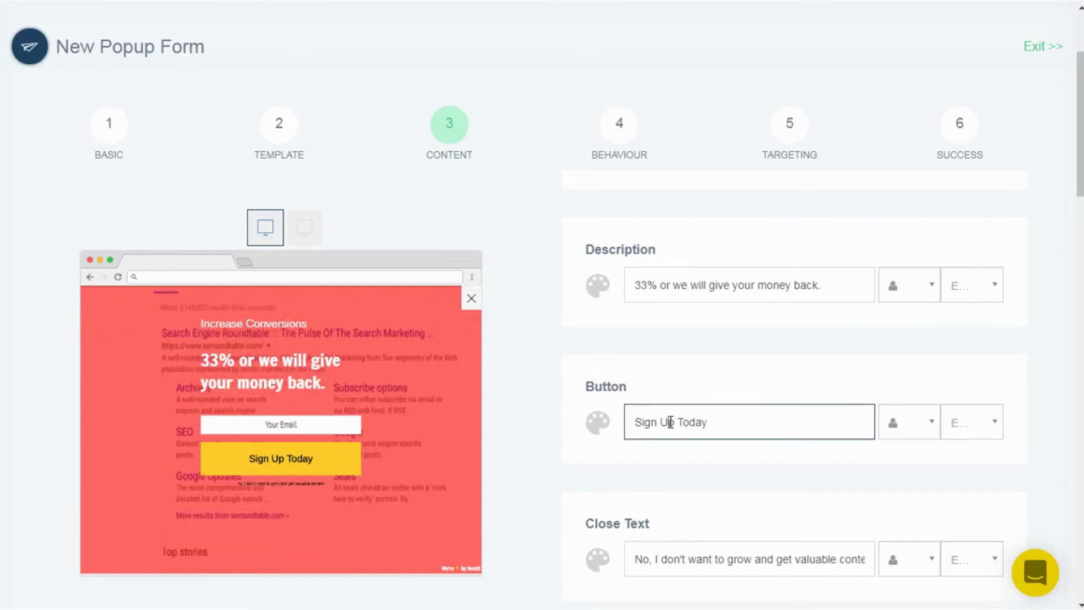
{"action": "scroll", "coordinate": [699, 384], "scroll_direction": "down", "scroll_amount": 5}
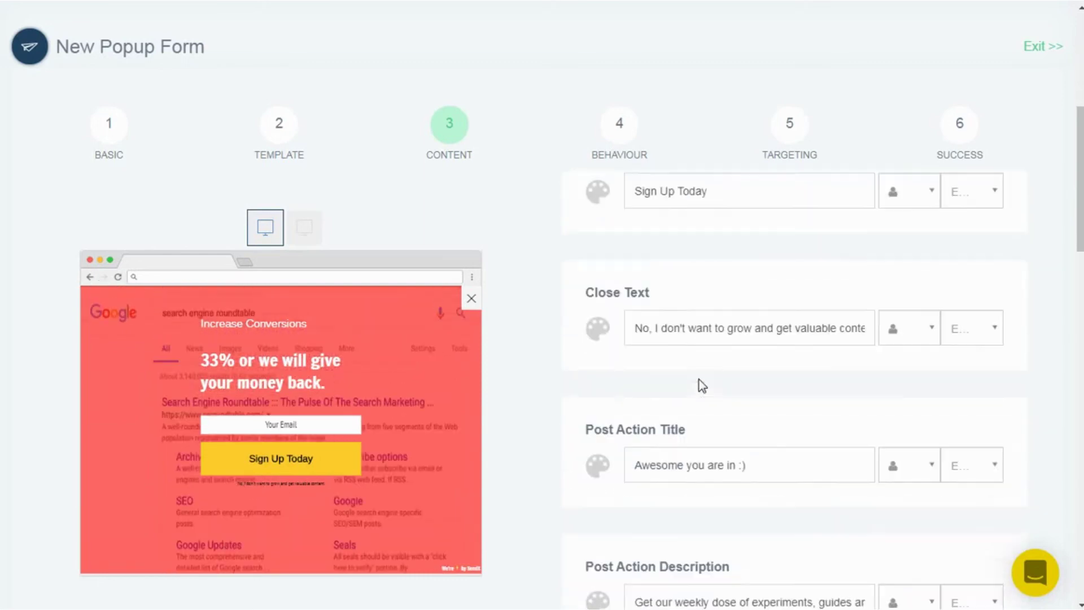
{"action": "scroll", "coordinate": [699, 379], "scroll_direction": "down", "scroll_amount": 12}
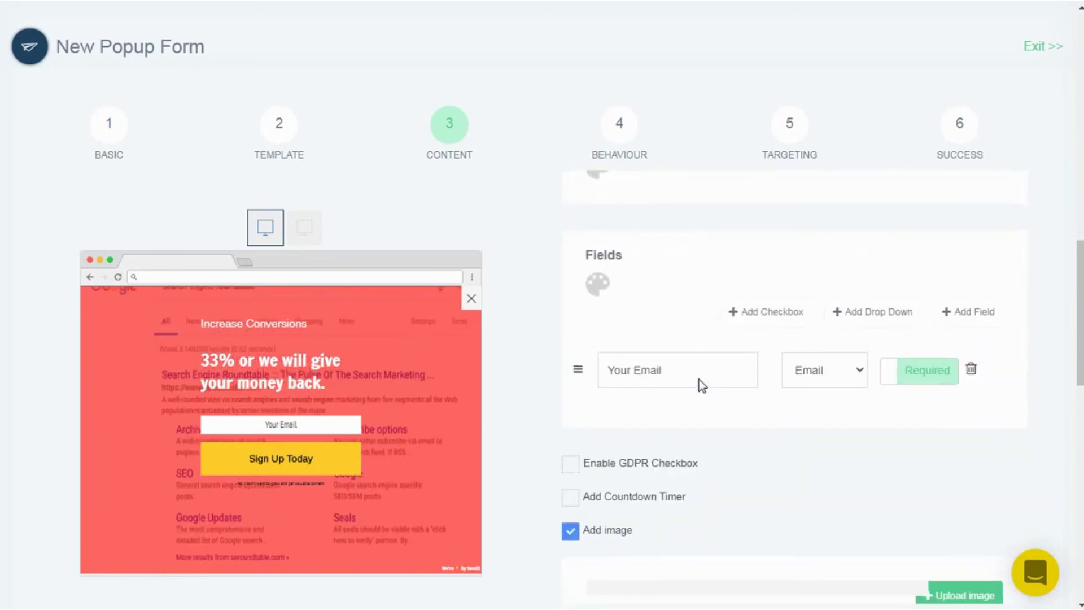
Turn off the popup's Add image option and review the remaining content options
{"action": "left_click", "coordinate": [571, 371]}
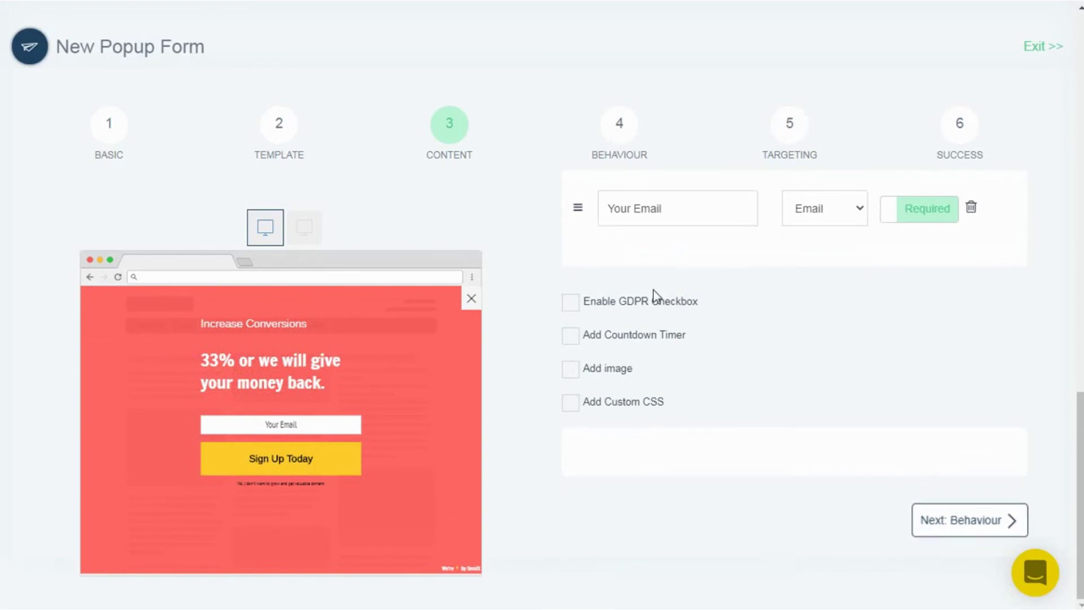
{"action": "scroll", "coordinate": [655, 294], "scroll_direction": "up", "scroll_amount": 3}
{"action": "scroll", "coordinate": [852, 396], "scroll_direction": "down", "scroll_amount": 3}
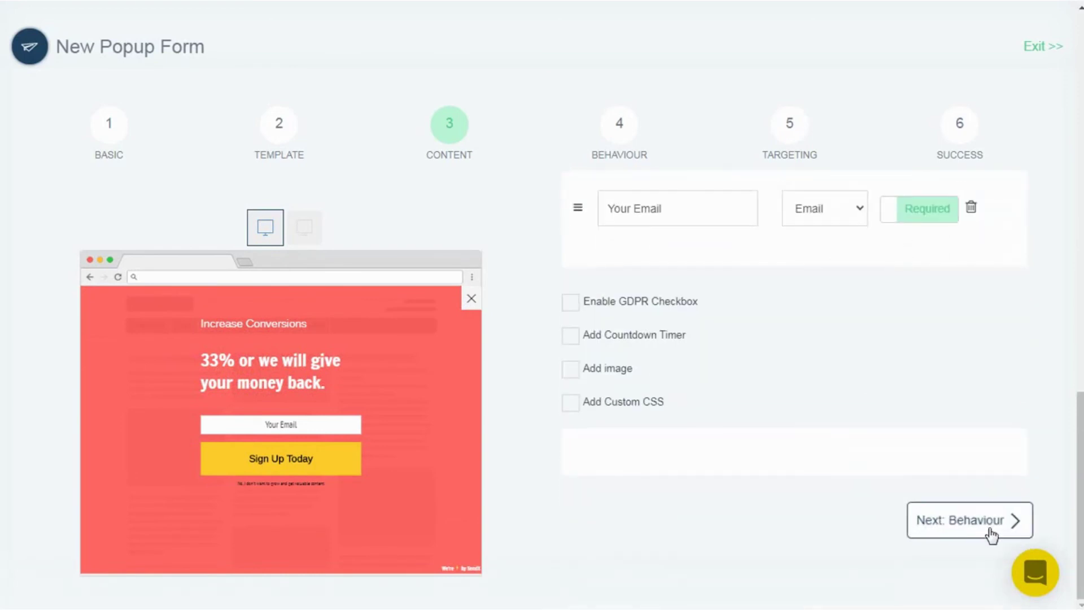
Continue to the Behaviour stage, set the popup's animation to SlideInDown and look at the display conditions
{"action": "left_click", "coordinate": [963, 515]}
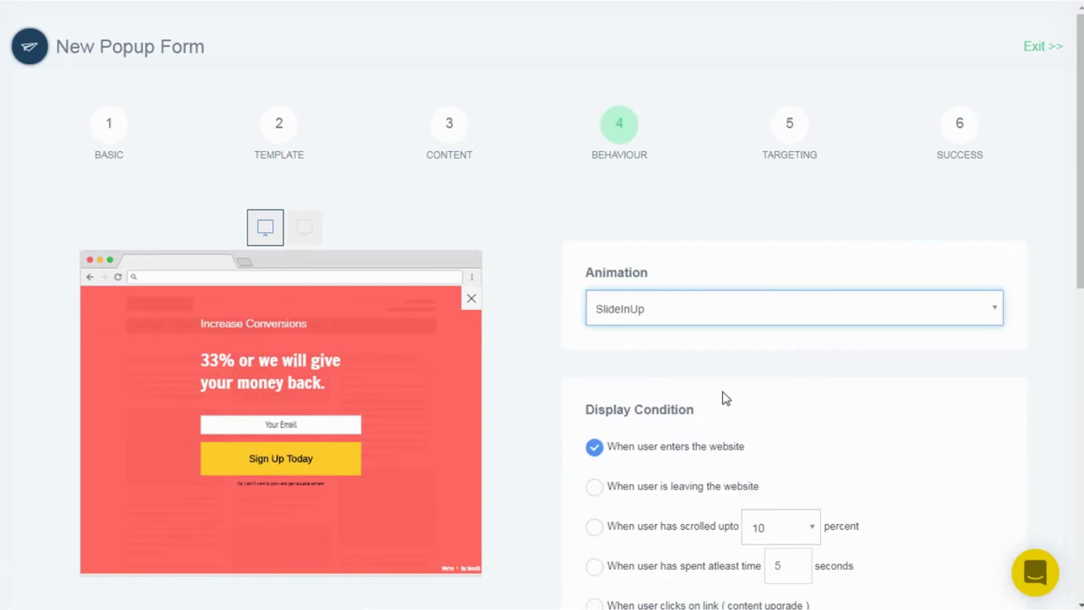
{"action": "left_click", "coordinate": [738, 320]}
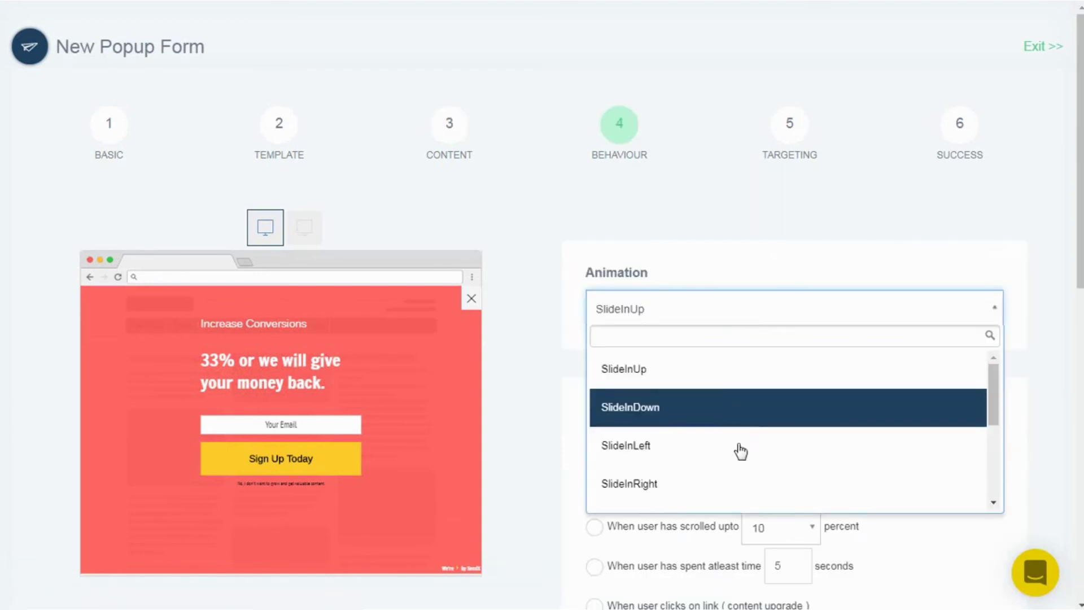
{"action": "left_click", "coordinate": [706, 406]}
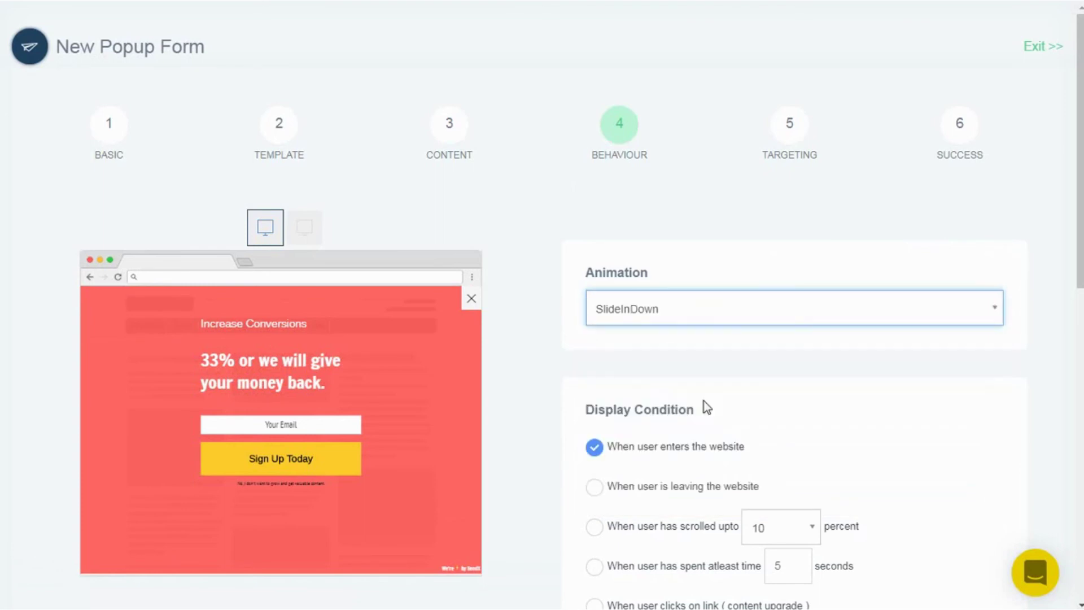
{"action": "scroll", "coordinate": [696, 359], "scroll_direction": "down", "scroll_amount": 2}
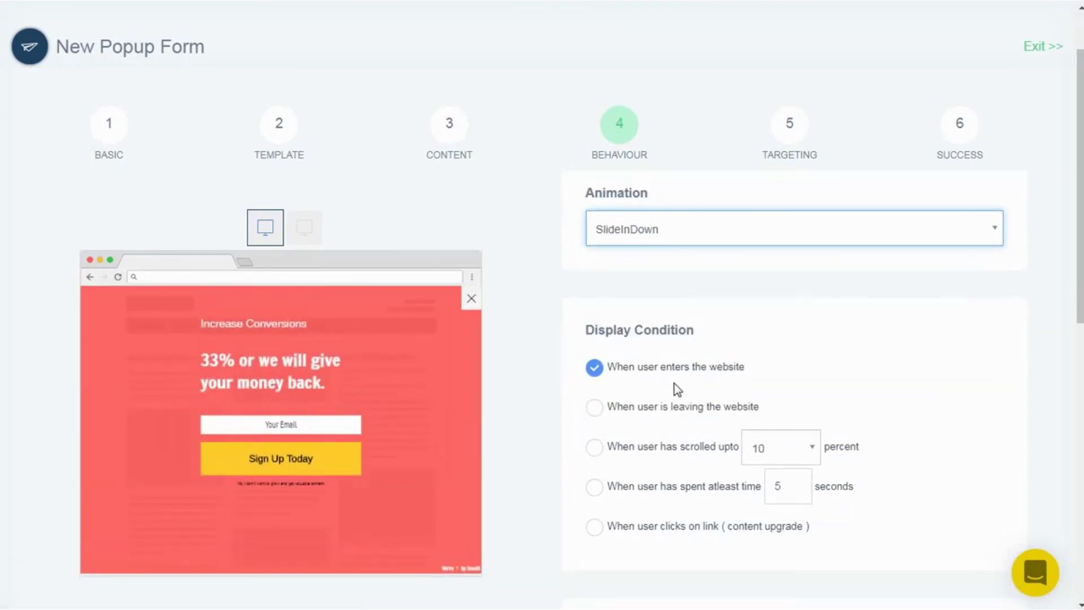
Set the popup to display after at least 5 seconds on the website, with a frequency of every new browser session
{"action": "scroll", "coordinate": [683, 425], "scroll_direction": "down", "scroll_amount": 2}
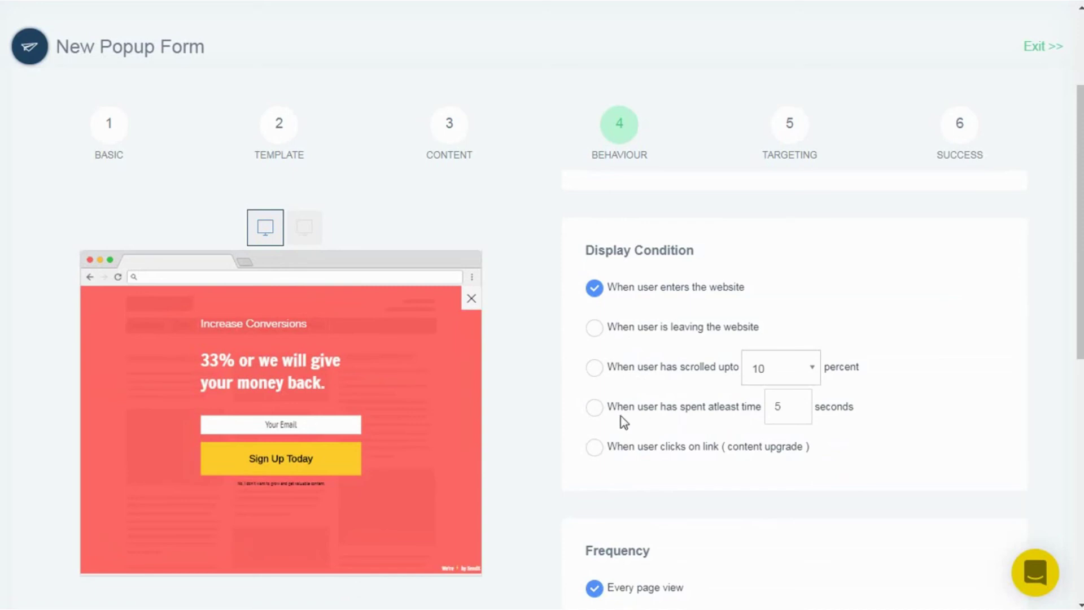
{"action": "left_click", "coordinate": [596, 408]}
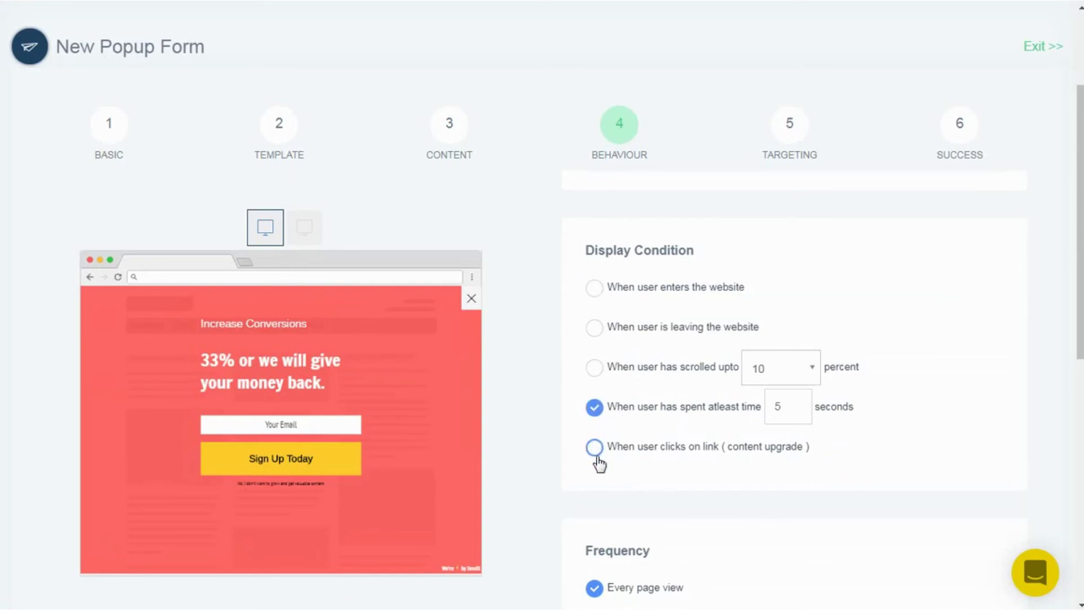
{"action": "scroll", "coordinate": [600, 463], "scroll_direction": "down", "scroll_amount": 4}
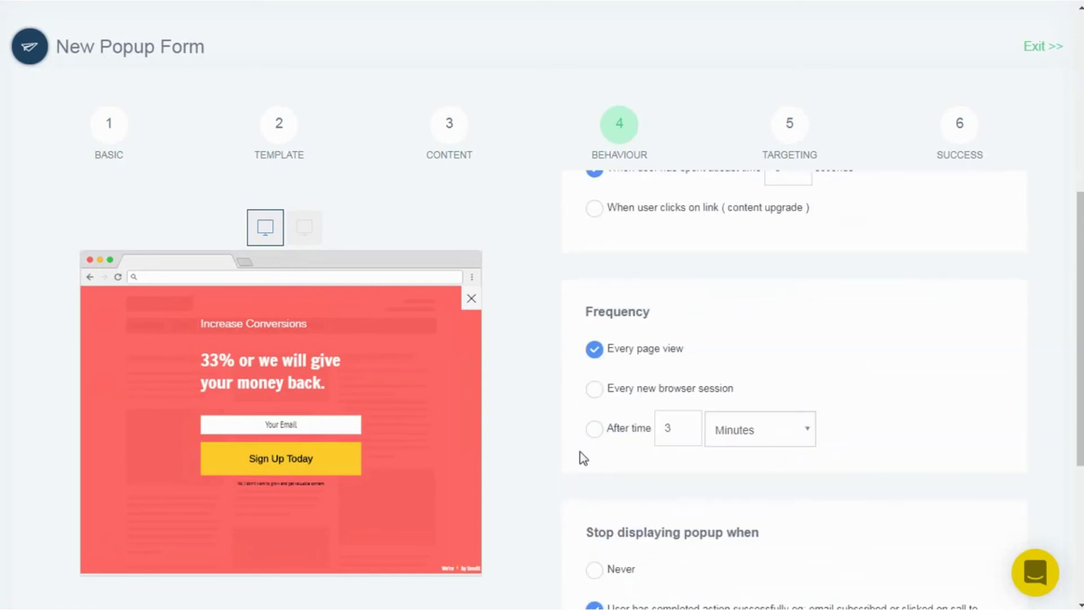
{"action": "left_click", "coordinate": [597, 389]}
{"action": "scroll", "coordinate": [652, 384], "scroll_direction": "down", "scroll_amount": 3}
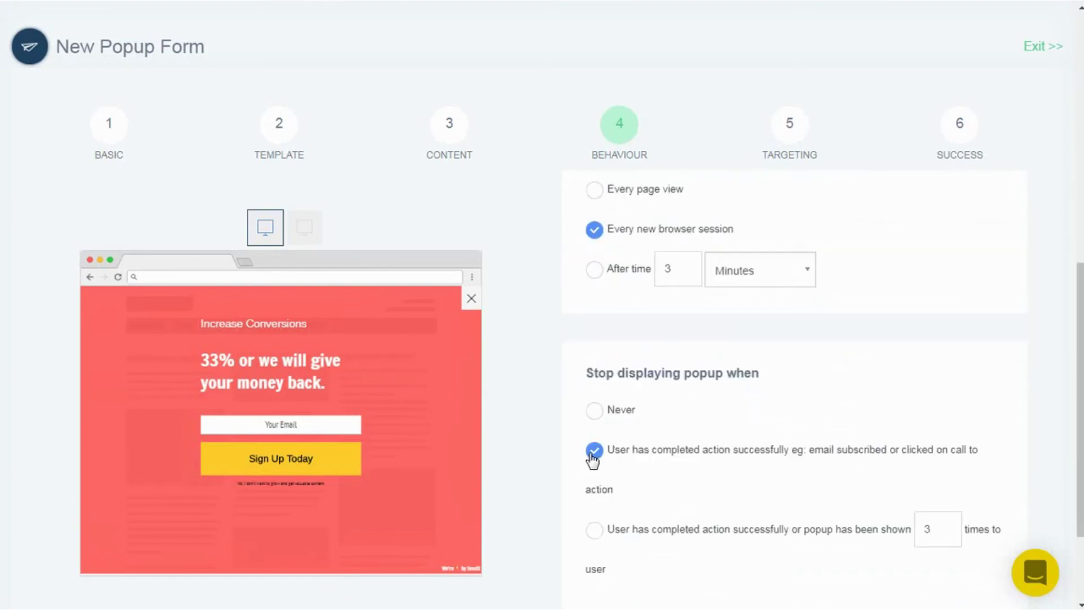
{"action": "scroll", "coordinate": [761, 443], "scroll_direction": "down", "scroll_amount": 3}
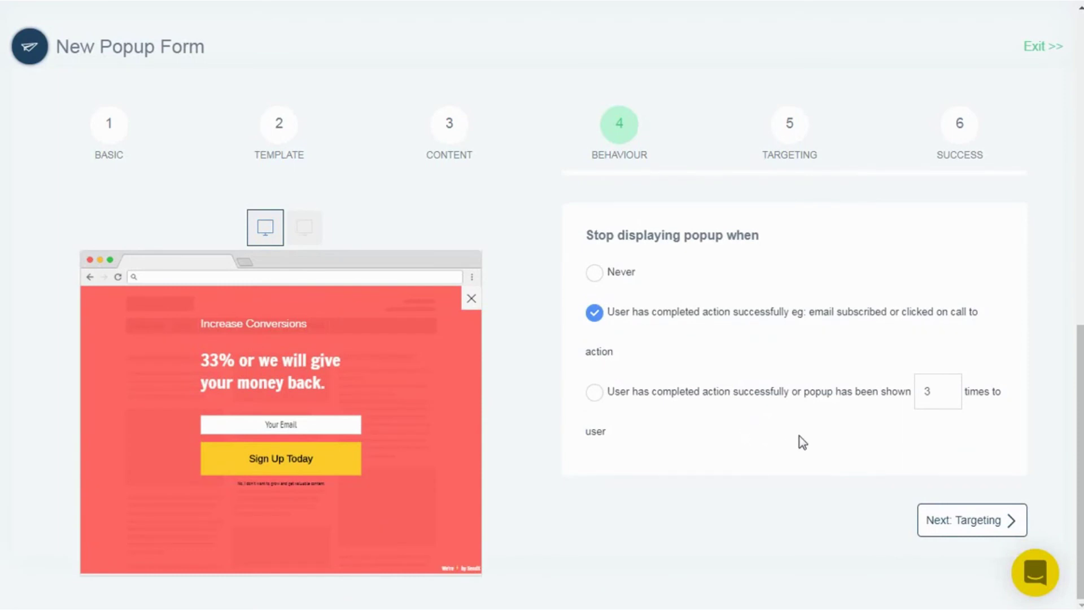
Continue to the Targeting stage, keep Show To on Everyone and review the page and device display options
{"action": "left_click", "coordinate": [975, 521]}
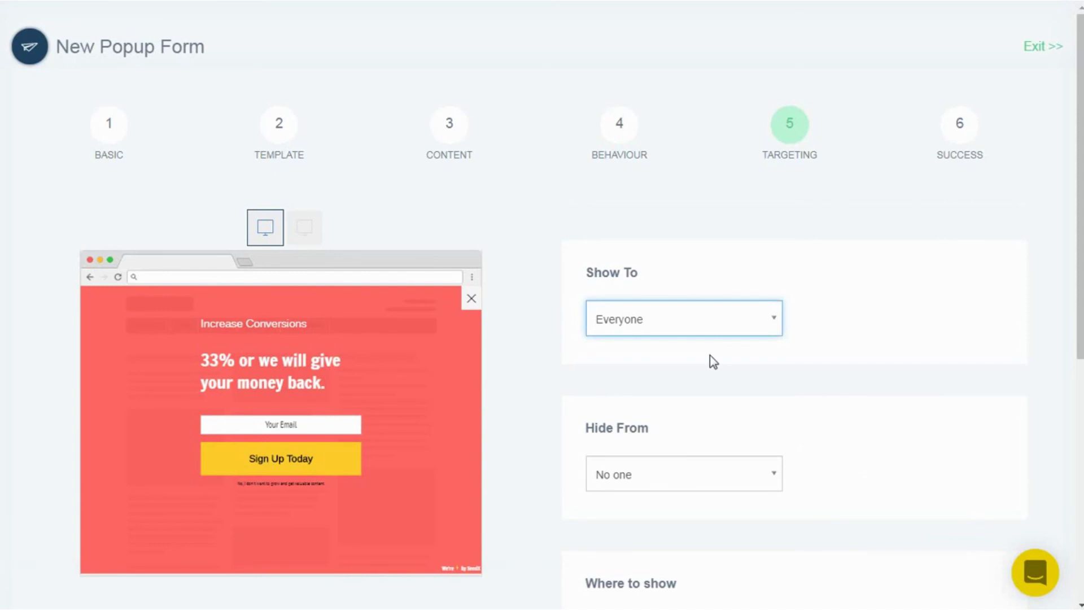
{"action": "left_click", "coordinate": [706, 322]}
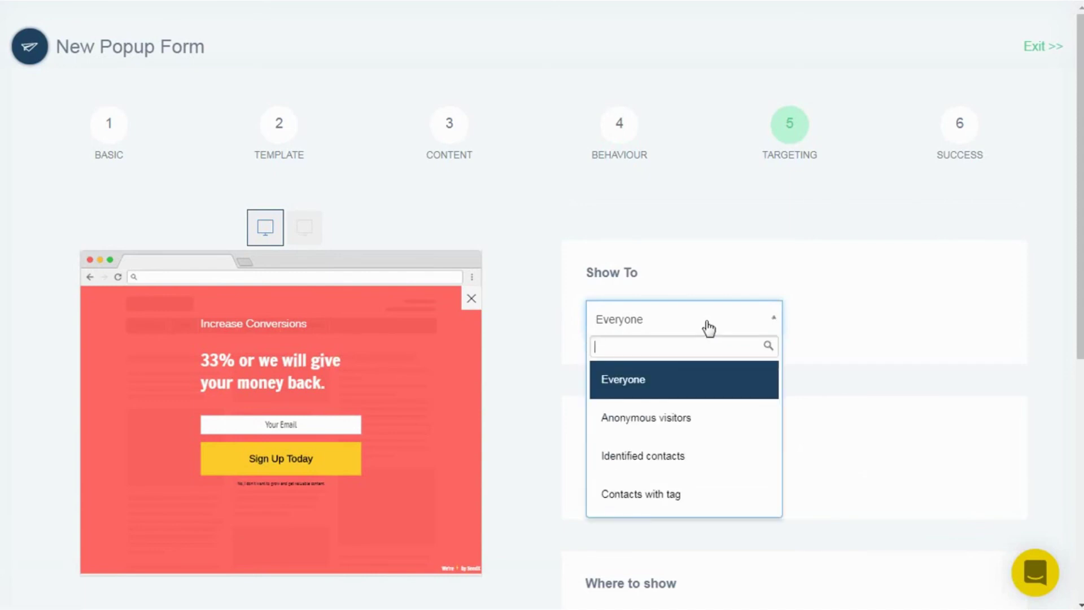
{"action": "left_click", "coordinate": [709, 326]}
{"action": "scroll", "coordinate": [717, 356], "scroll_direction": "down", "scroll_amount": 5}
{"action": "scroll", "coordinate": [717, 358], "scroll_direction": "down", "scroll_amount": 2}
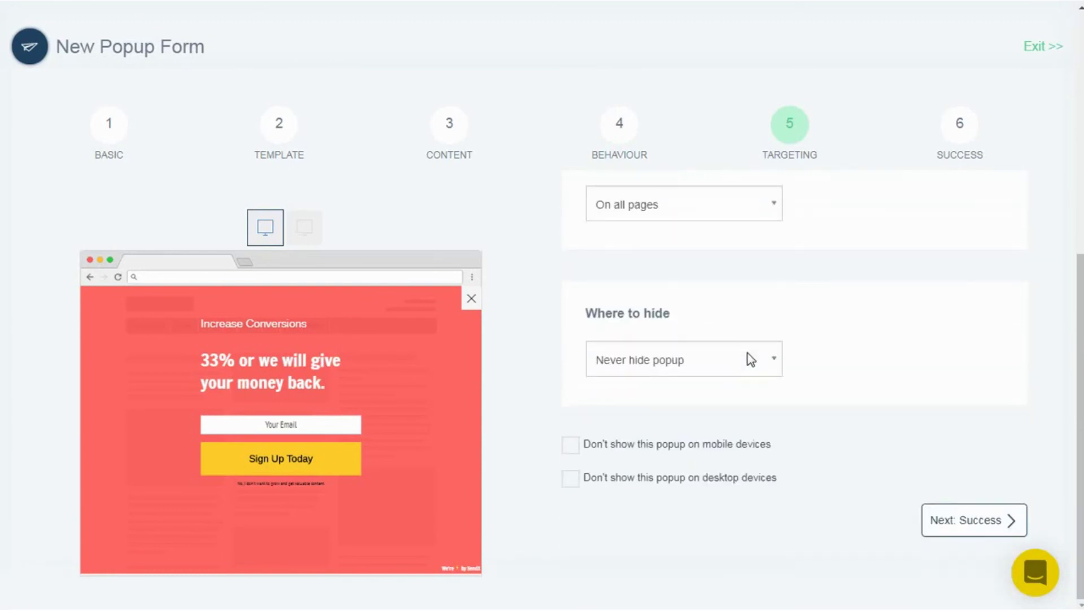
Continue to the Success stage, submit the popup form and look over its statistics and embed instructions
{"action": "left_click", "coordinate": [981, 536]}
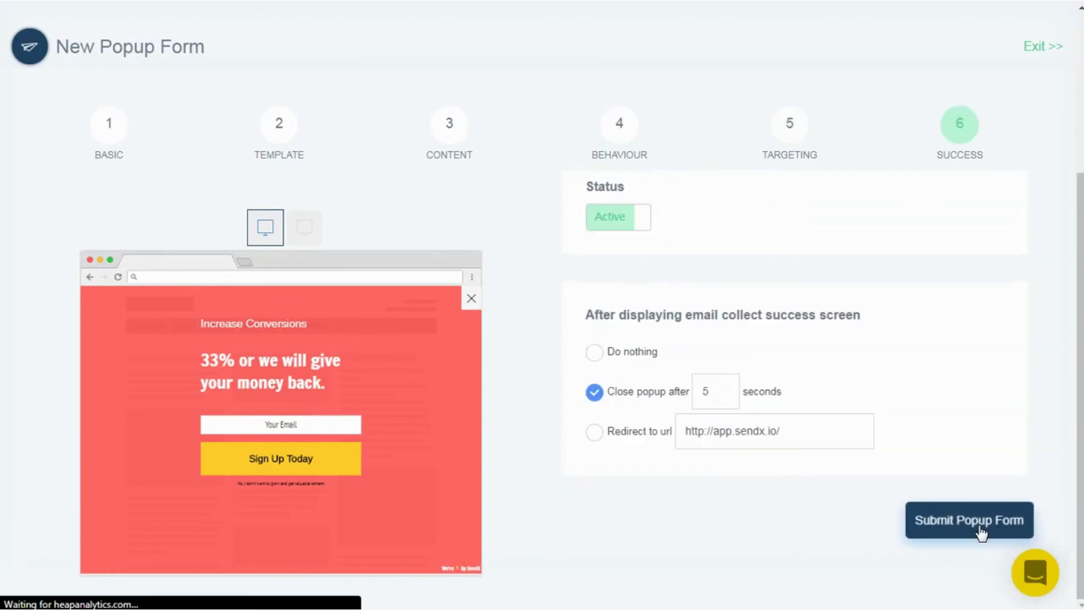
{"action": "left_click", "coordinate": [972, 531]}
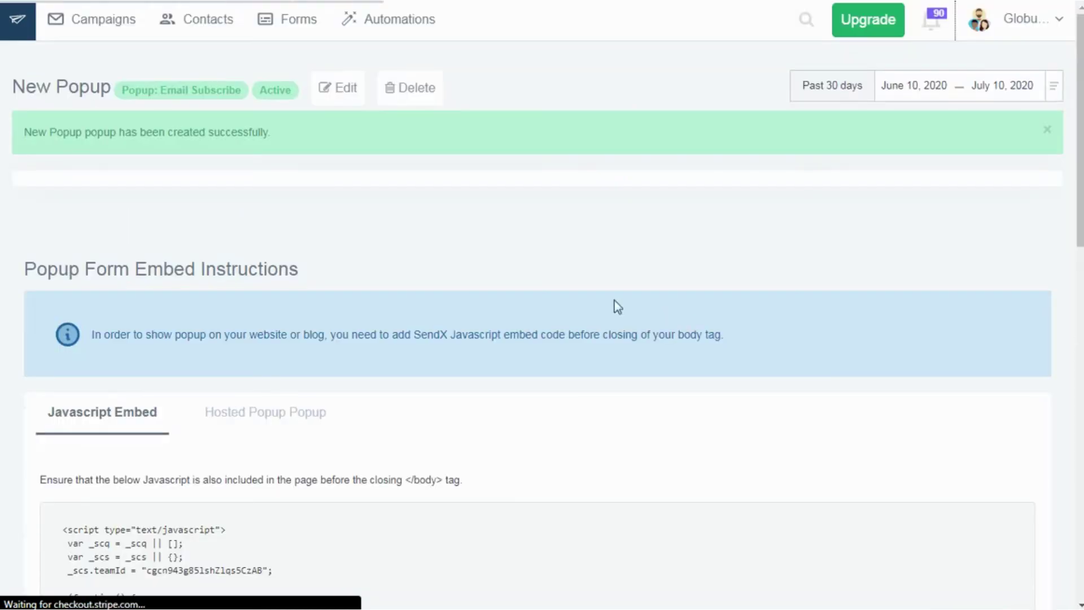
{"action": "scroll", "coordinate": [484, 300], "scroll_direction": "down", "scroll_amount": 3}
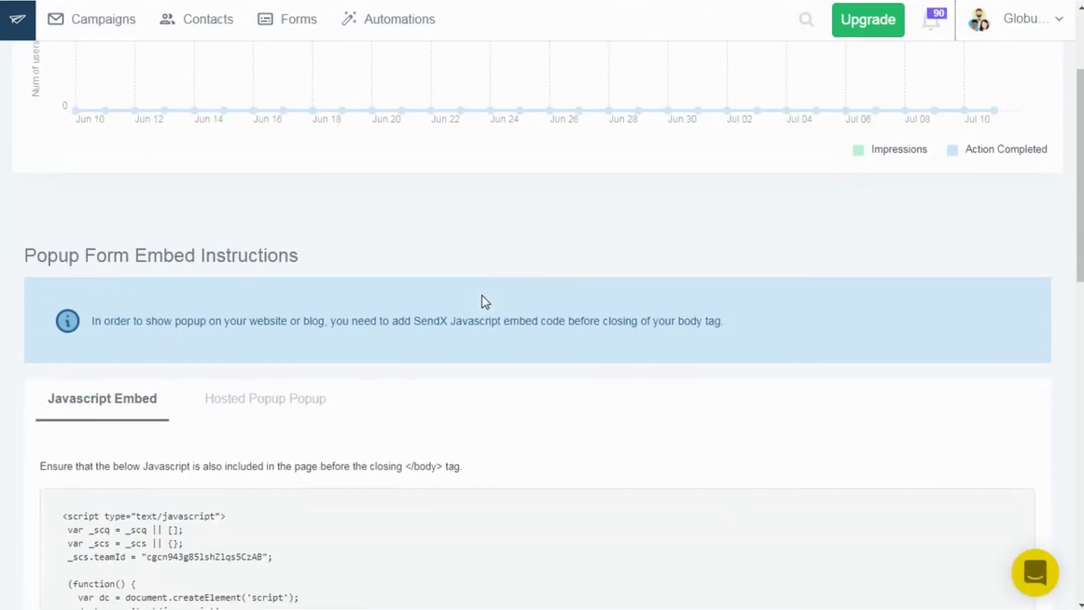
{"action": "scroll", "coordinate": [480, 298], "scroll_direction": "up", "scroll_amount": 3}
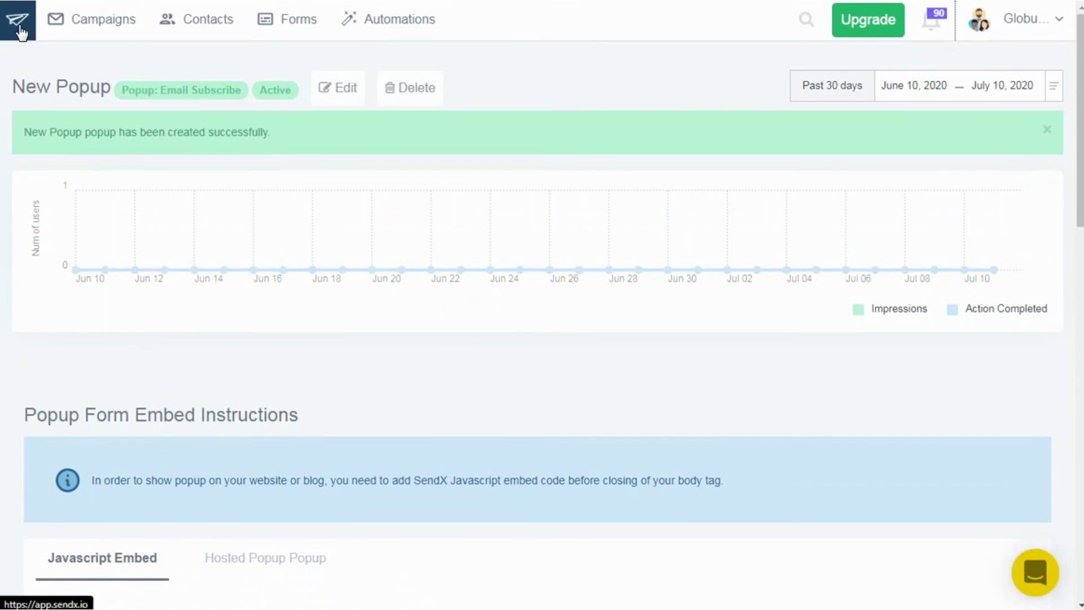
Return to the dashboard, start a new automation and name it "Auomation 1"
{"action": "left_click", "coordinate": [19, 31]}
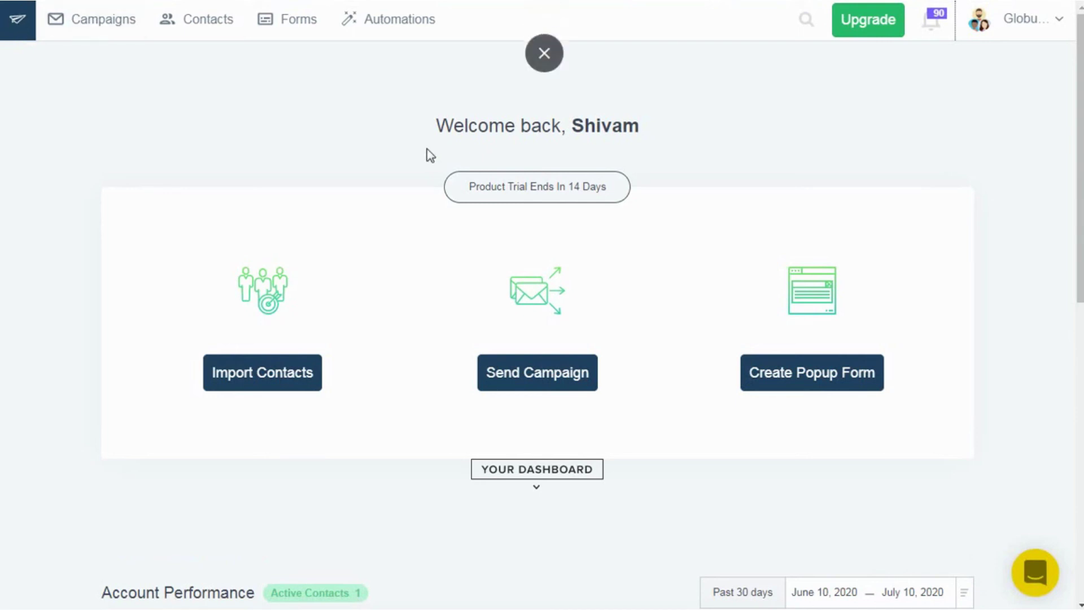
{"action": "left_click", "coordinate": [368, 25]}
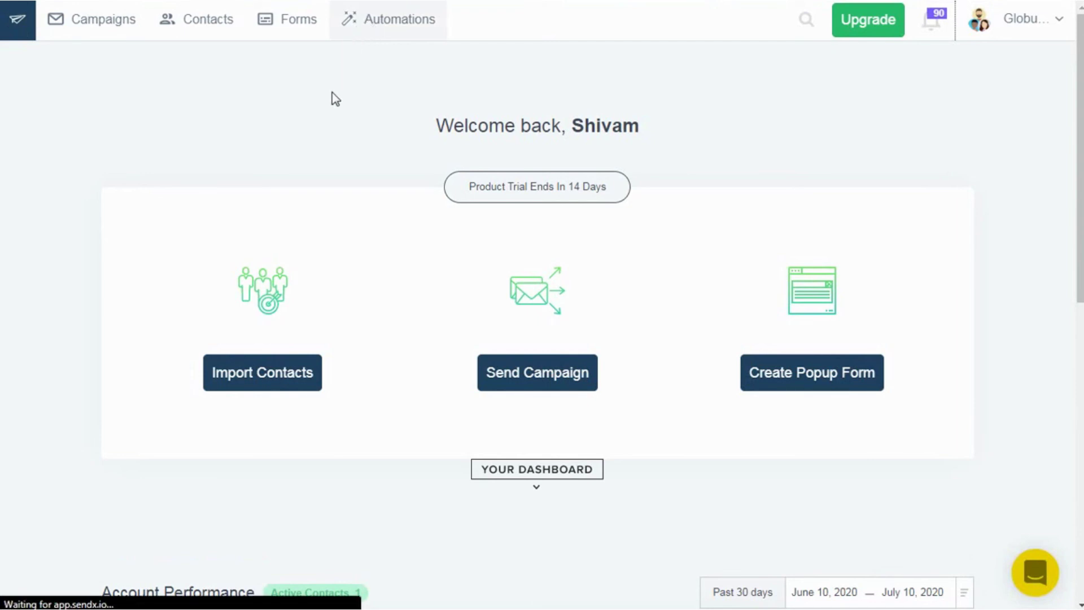
{"action": "left_click", "coordinate": [985, 109]}
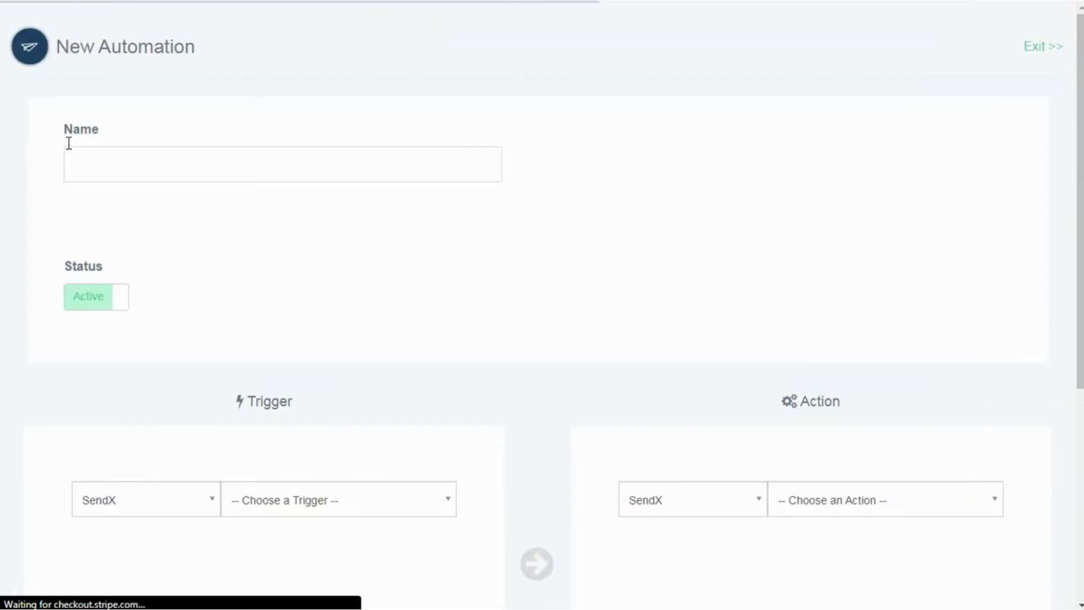
{"action": "left_click", "coordinate": [100, 170]}
{"action": "type", "text": "Automation"}
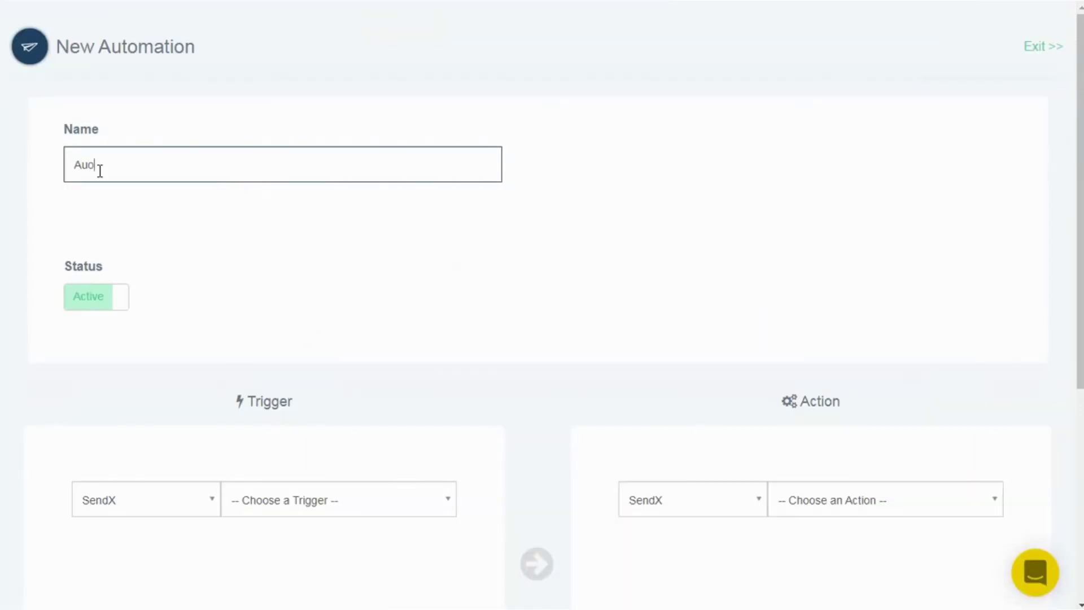
{"action": "type", "text": " 1"}
Choose "Subscribed to a list" as both trigger and action, submit the automation and return to the dashboard
{"action": "scroll", "coordinate": [151, 221], "scroll_direction": "down", "scroll_amount": 4}
{"action": "left_click", "coordinate": [298, 263]}
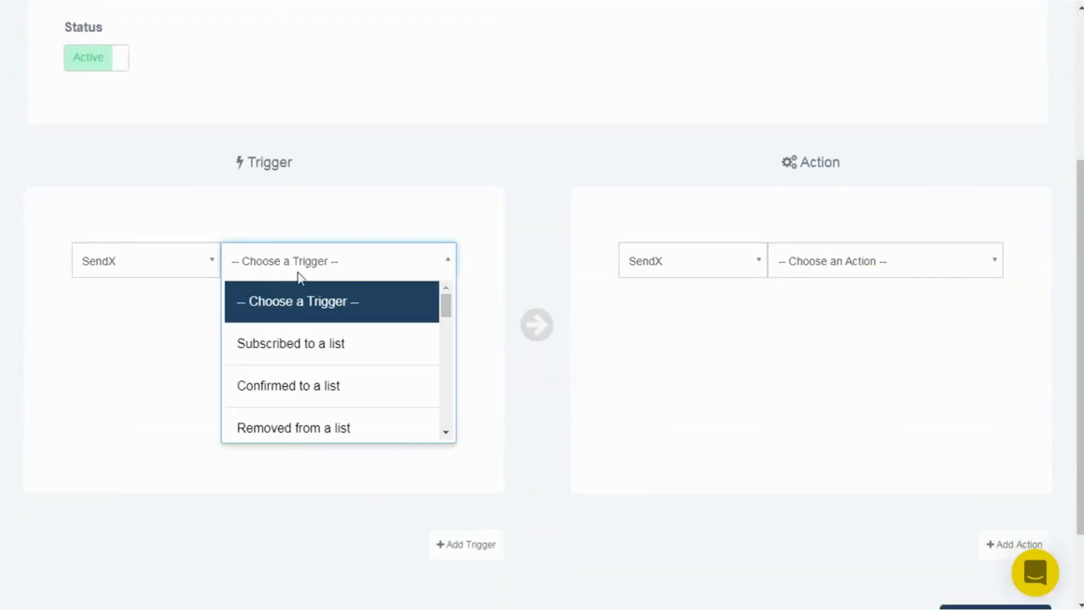
{"action": "left_click", "coordinate": [276, 341]}
{"action": "left_click", "coordinate": [963, 260]}
{"action": "left_click", "coordinate": [869, 344]}
{"action": "scroll", "coordinate": [858, 362], "scroll_direction": "down", "scroll_amount": 2}
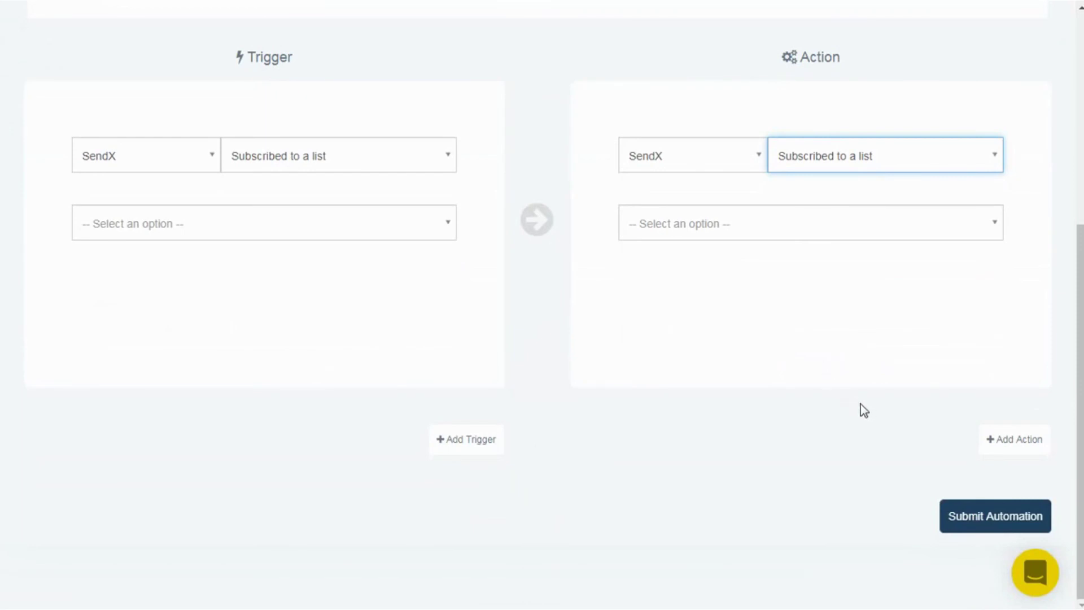
{"action": "left_click", "coordinate": [975, 528]}
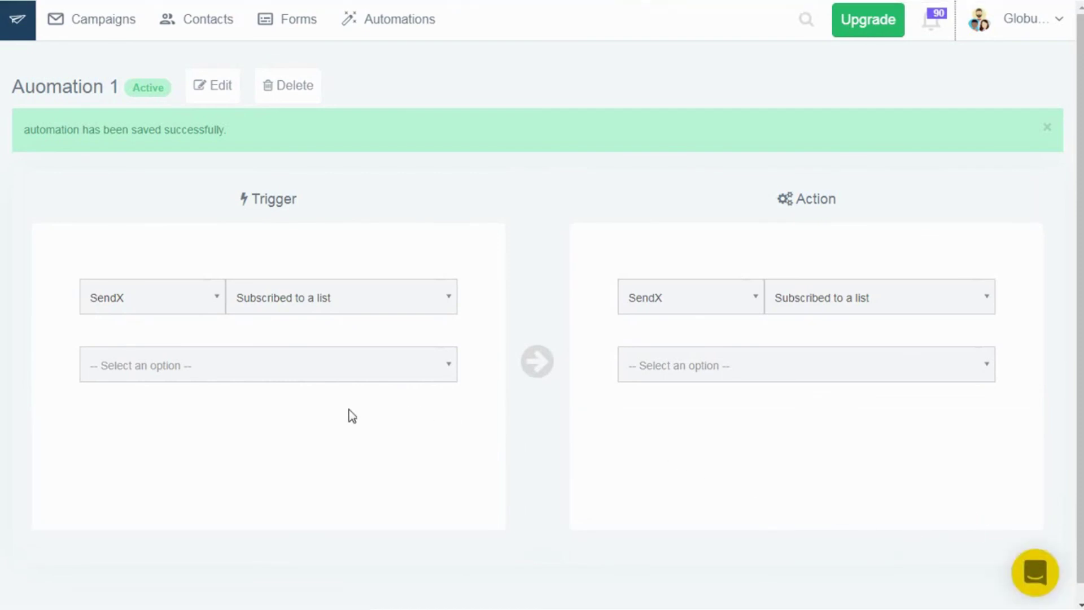
{"action": "left_click", "coordinate": [25, 30]}
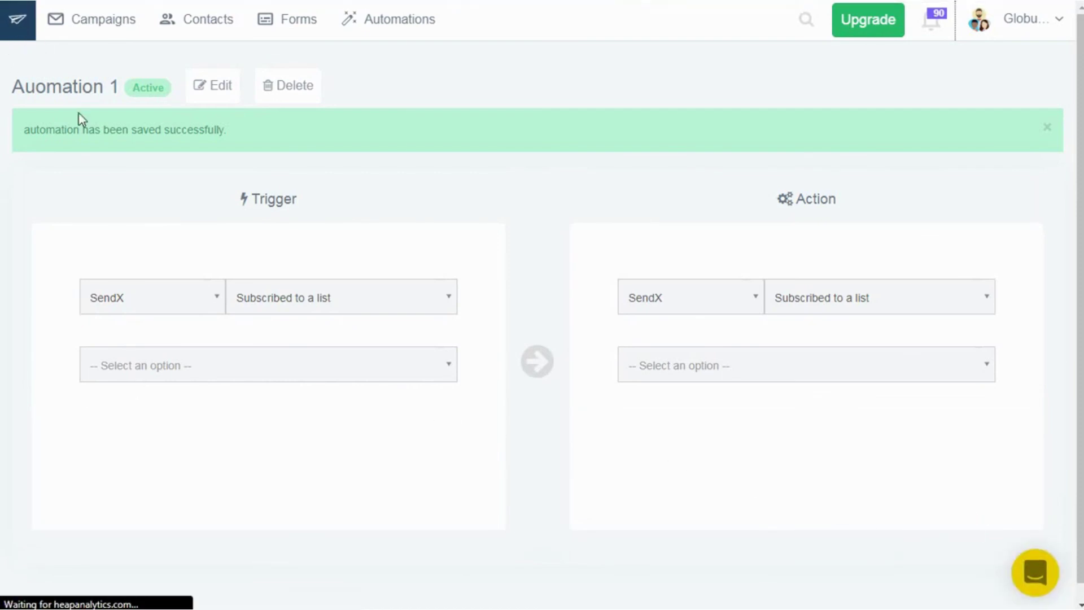